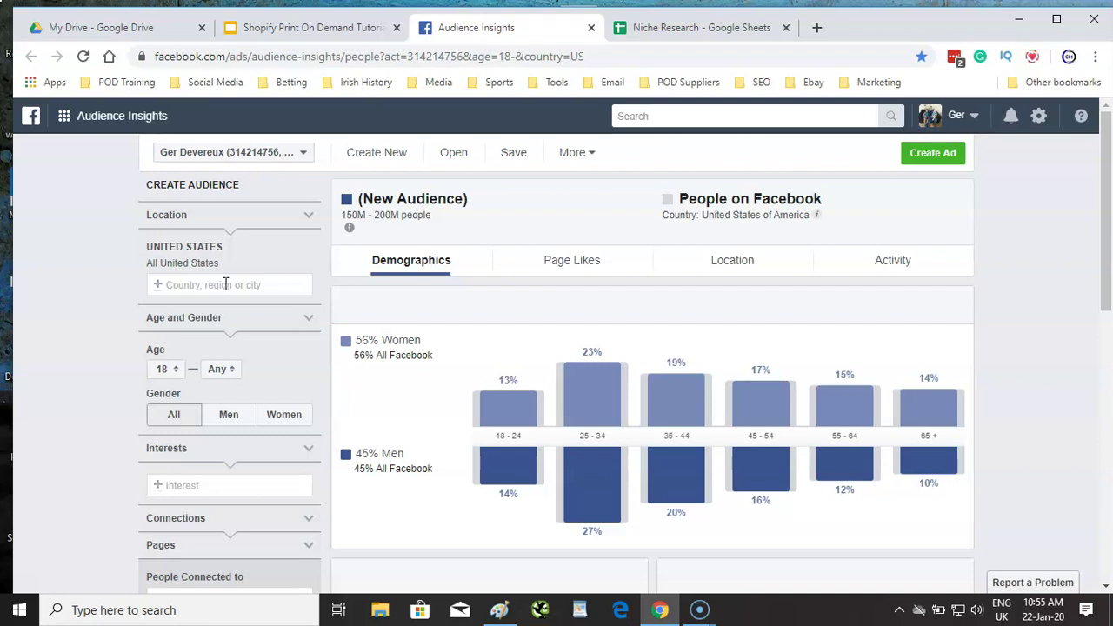
{"action": "left_click", "coordinate": [76, 252]}
{"action": "left_click", "coordinate": [256, 285]}
{"action": "type", "text": "pe"}
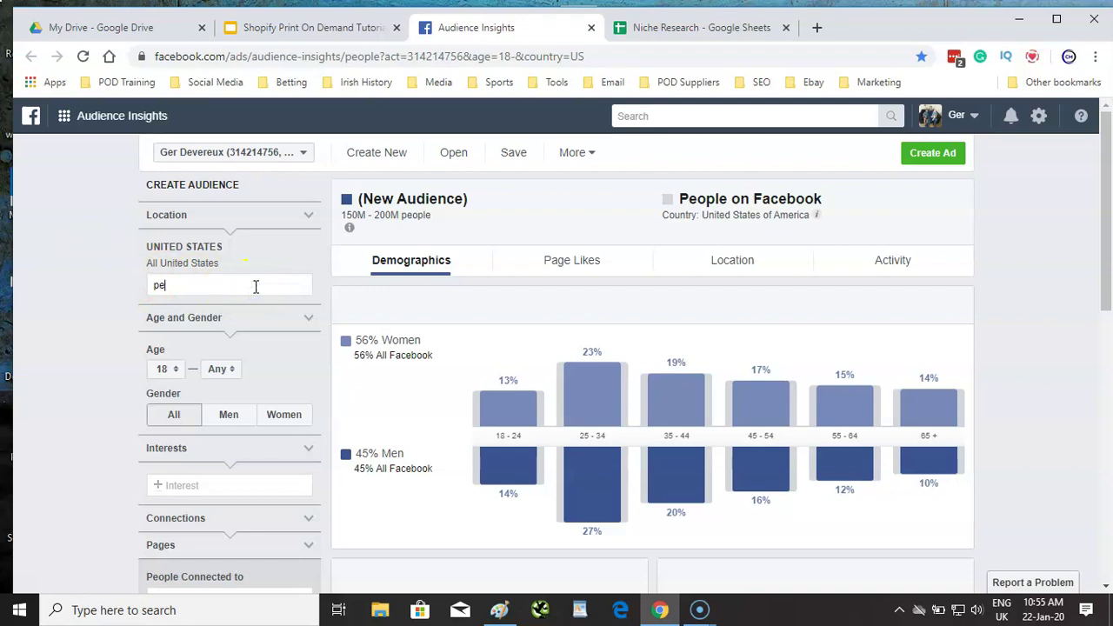
{"action": "type", "text": "ts"}
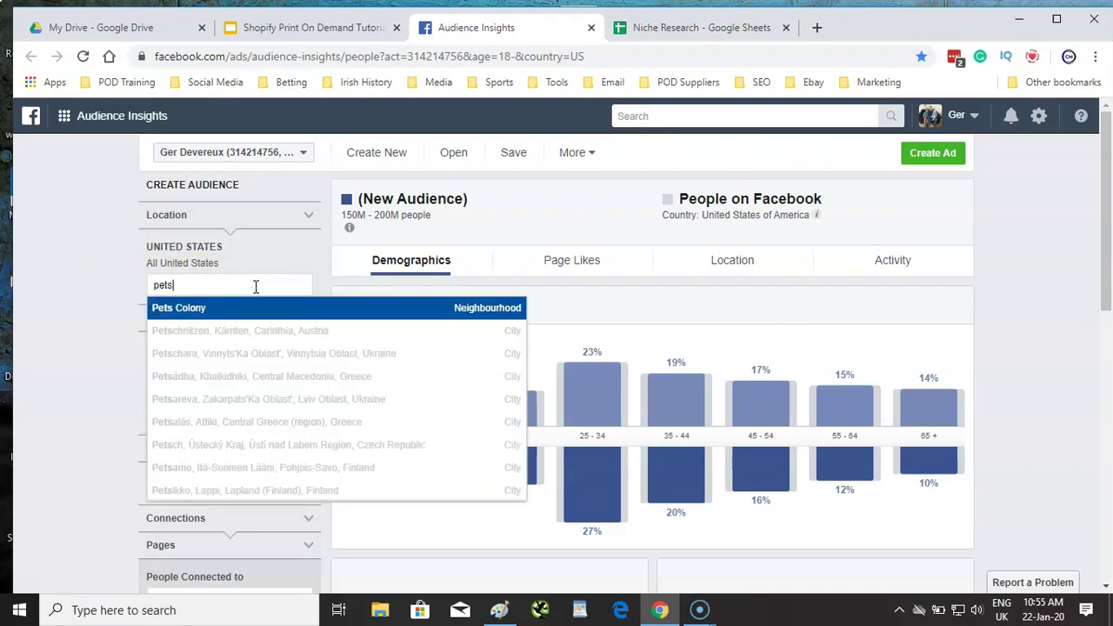
{"action": "key", "text": "BackSpace"}
{"action": "key", "text": "BackSpace"}
{"action": "key", "text": "BackSpace"}
{"action": "key", "text": "BackSpace"}
{"action": "type", "text": "dogs"}
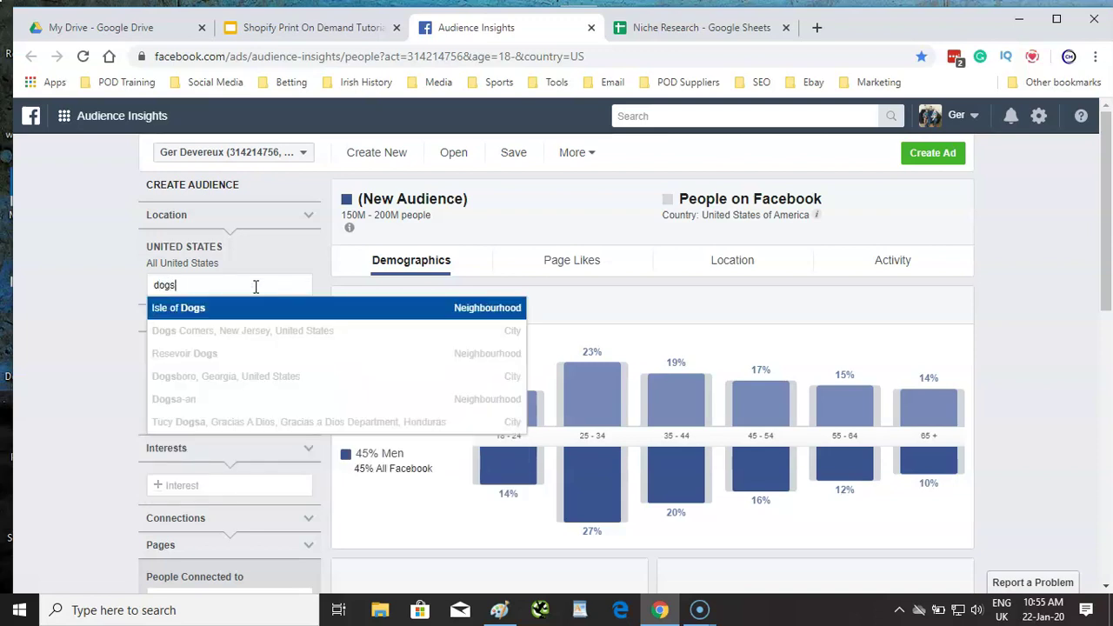
{"action": "double_click", "coordinate": [256, 286]}
{"action": "key", "text": "BackSpace"}
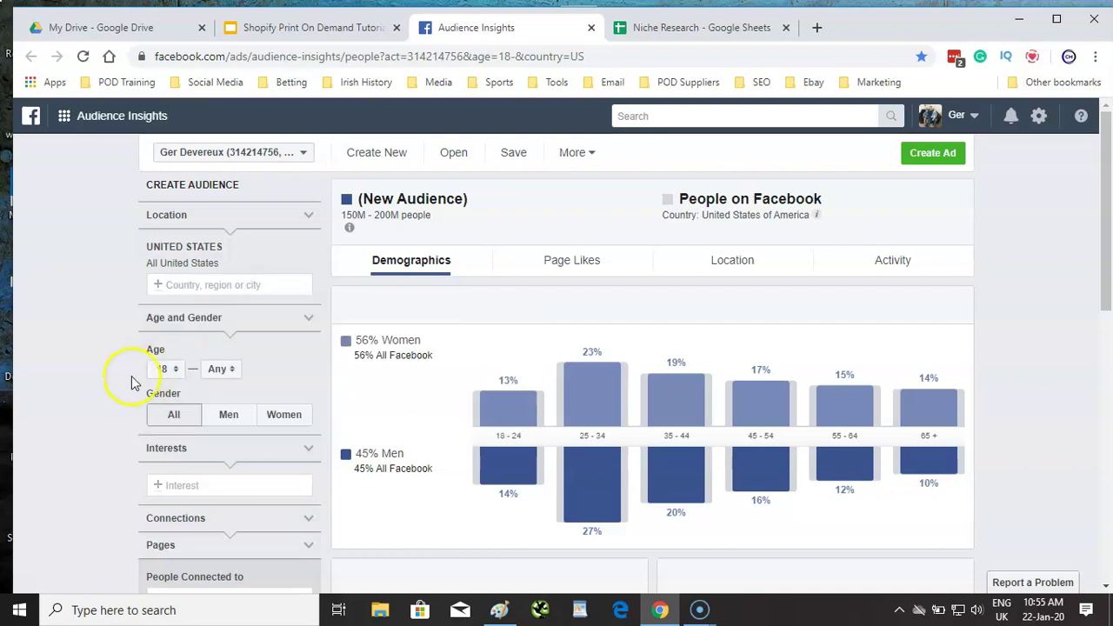
Add Pets as an interest for the United States audience
{"action": "left_click", "coordinate": [187, 485]}
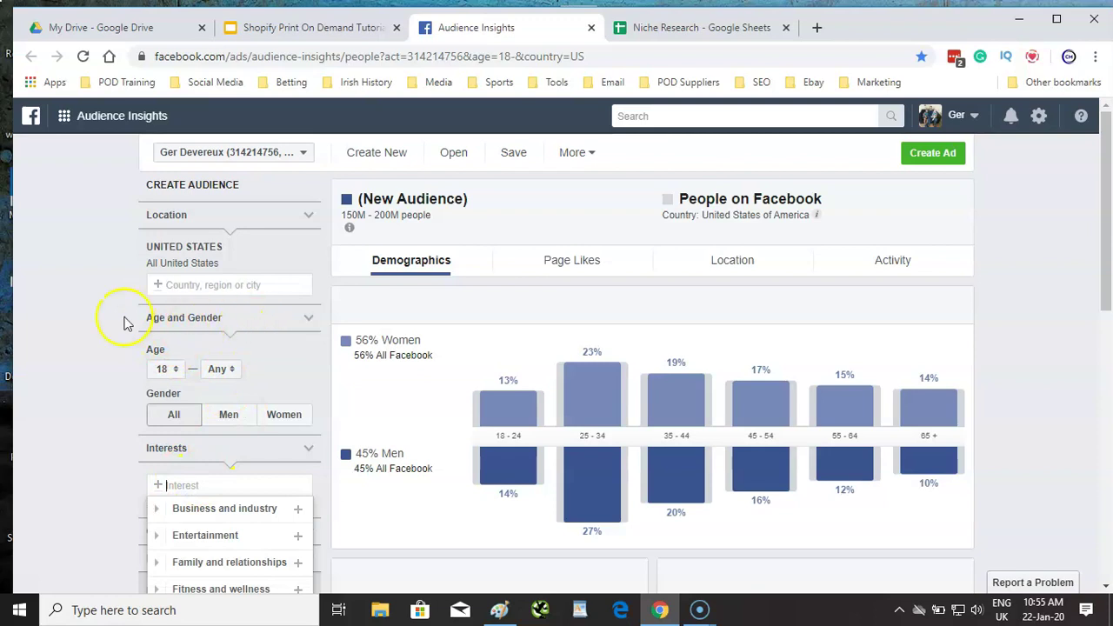
{"action": "left_click", "coordinate": [57, 352]}
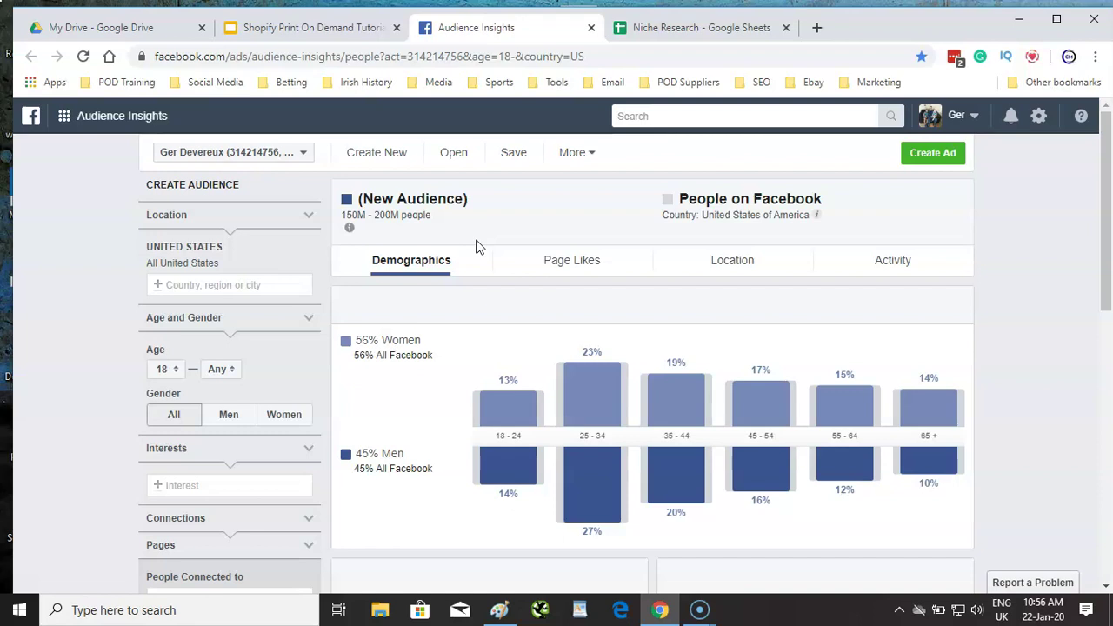
{"action": "left_click", "coordinate": [341, 337]}
{"action": "left_click", "coordinate": [218, 484]}
{"action": "type", "text": "pets"}
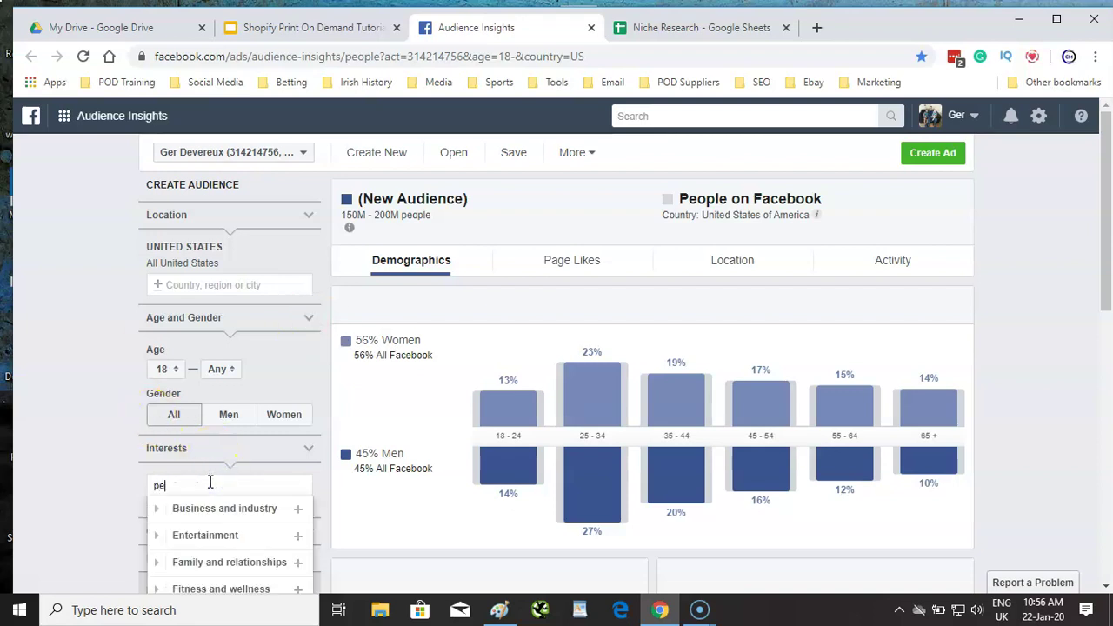
{"action": "left_click", "coordinate": [165, 509]}
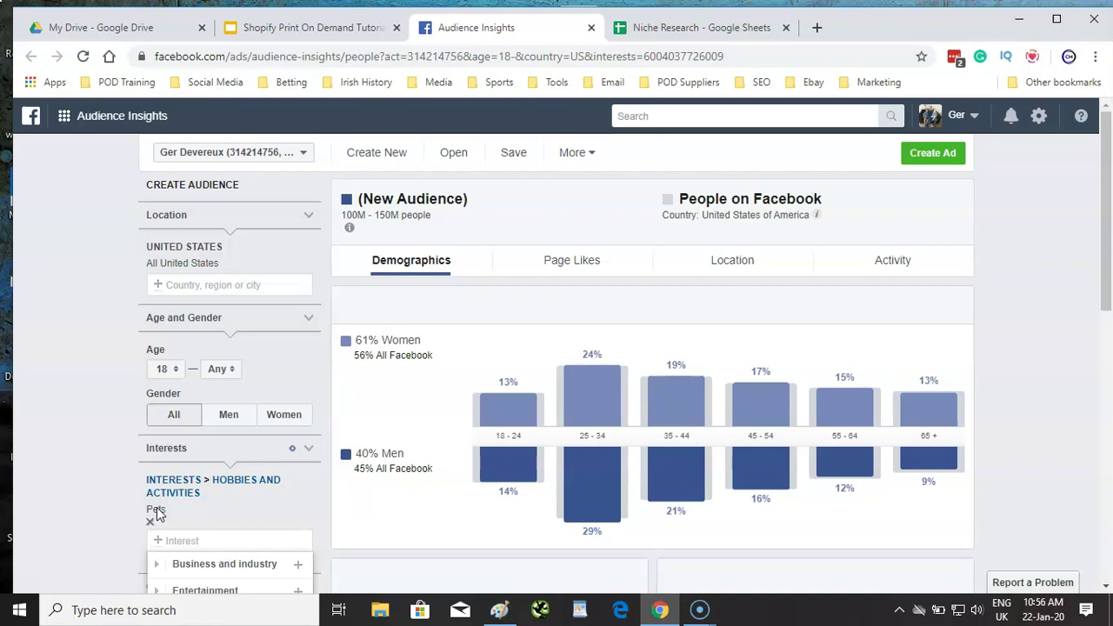
Replace the Pets interest with Dogs in the audience filters
{"action": "left_click", "coordinate": [150, 521]}
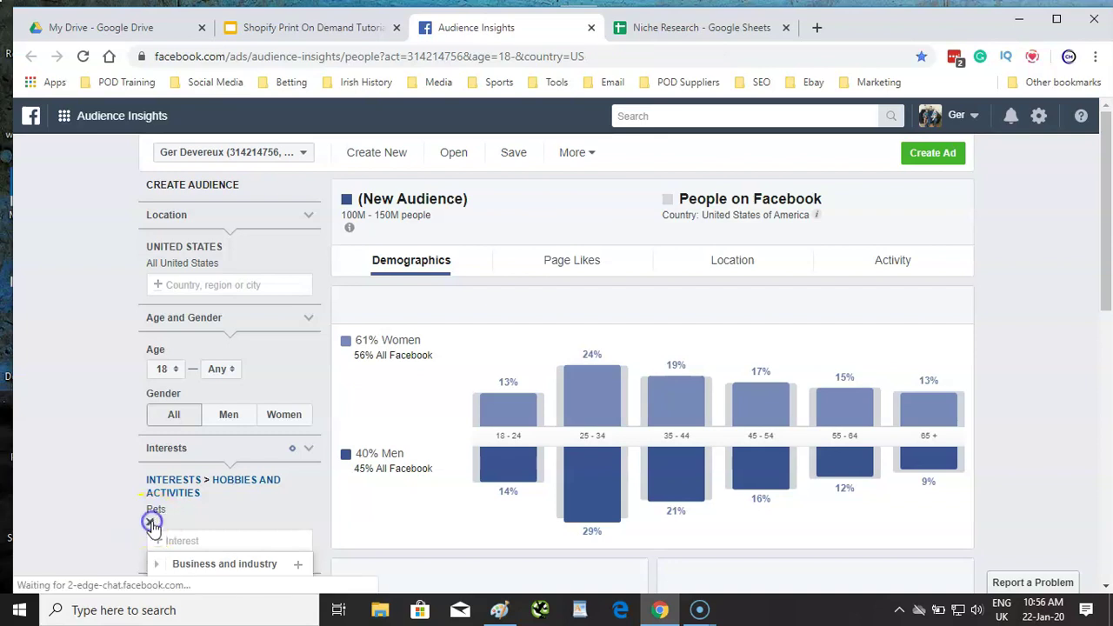
{"action": "type", "text": "dogs"}
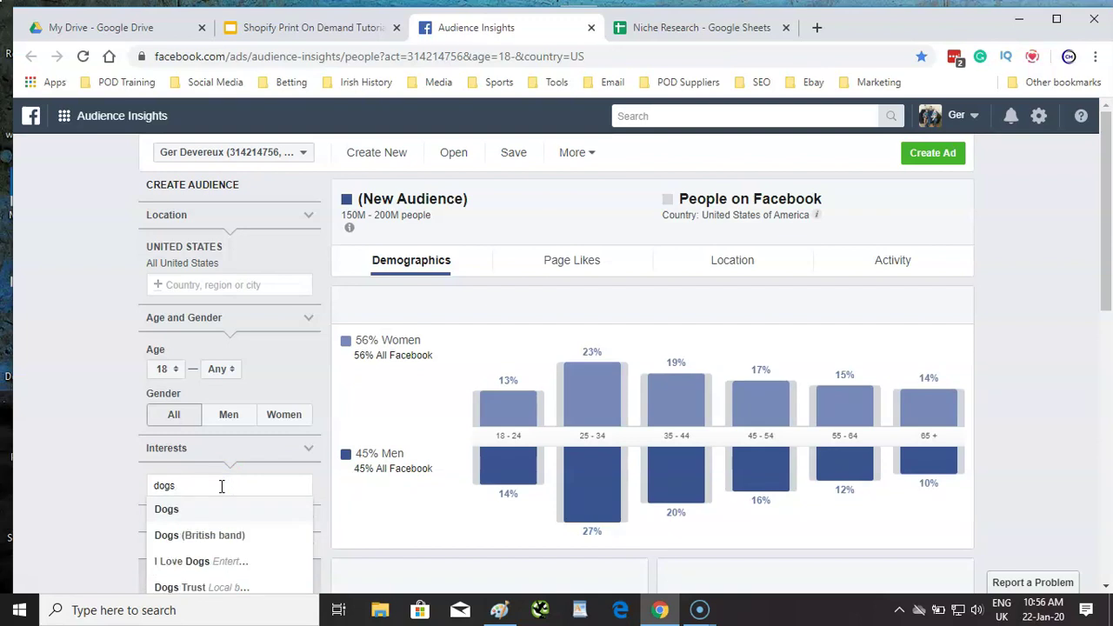
{"action": "left_click", "coordinate": [205, 509]}
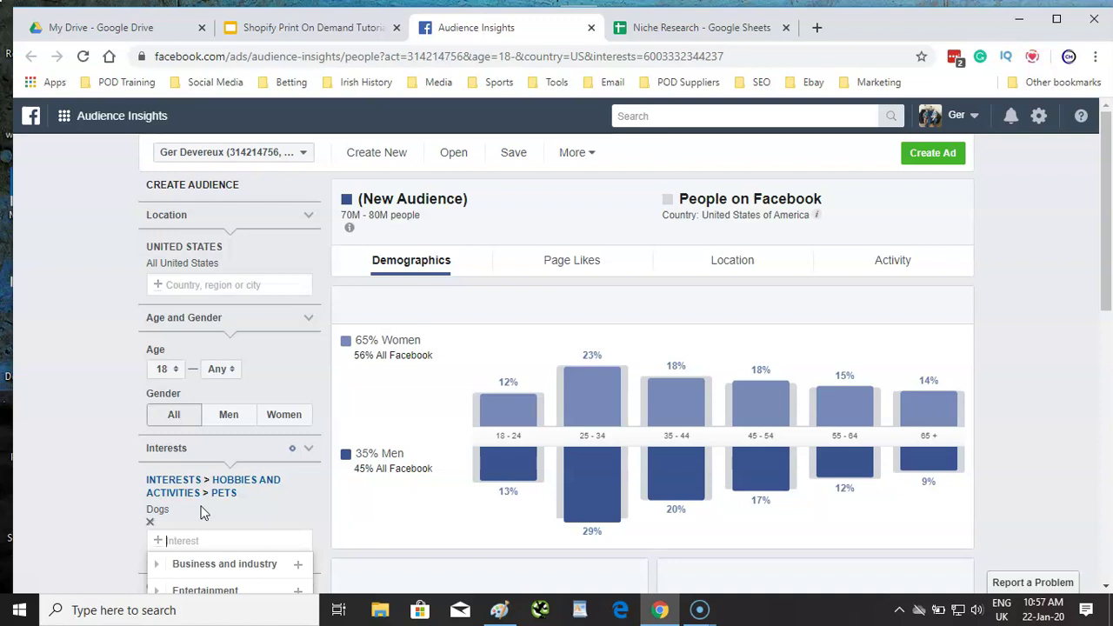
Replace the Dogs interest with the Poodle animal breed in the audience filters
{"action": "left_click", "coordinate": [161, 518]}
{"action": "left_click", "coordinate": [149, 522]}
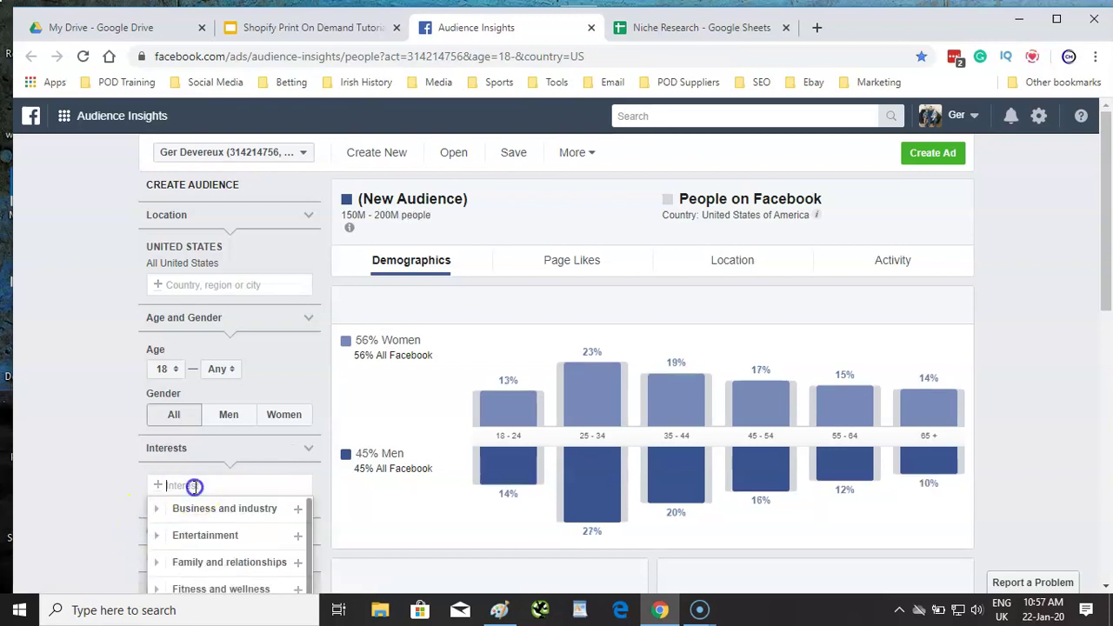
{"action": "type", "text": "podd"}
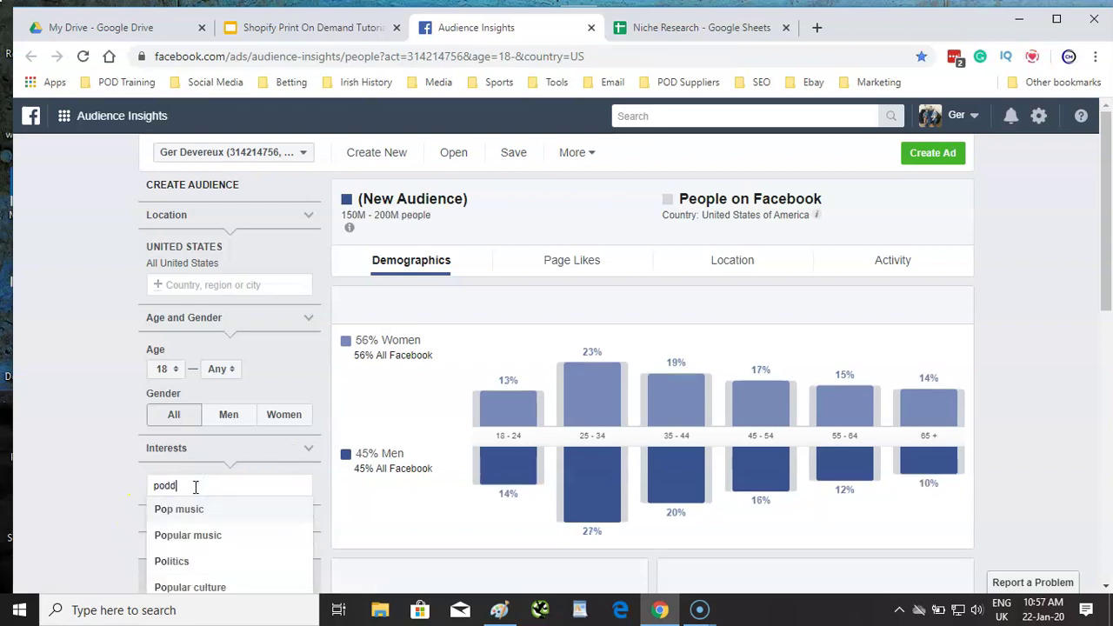
{"action": "type", "text": "le"}
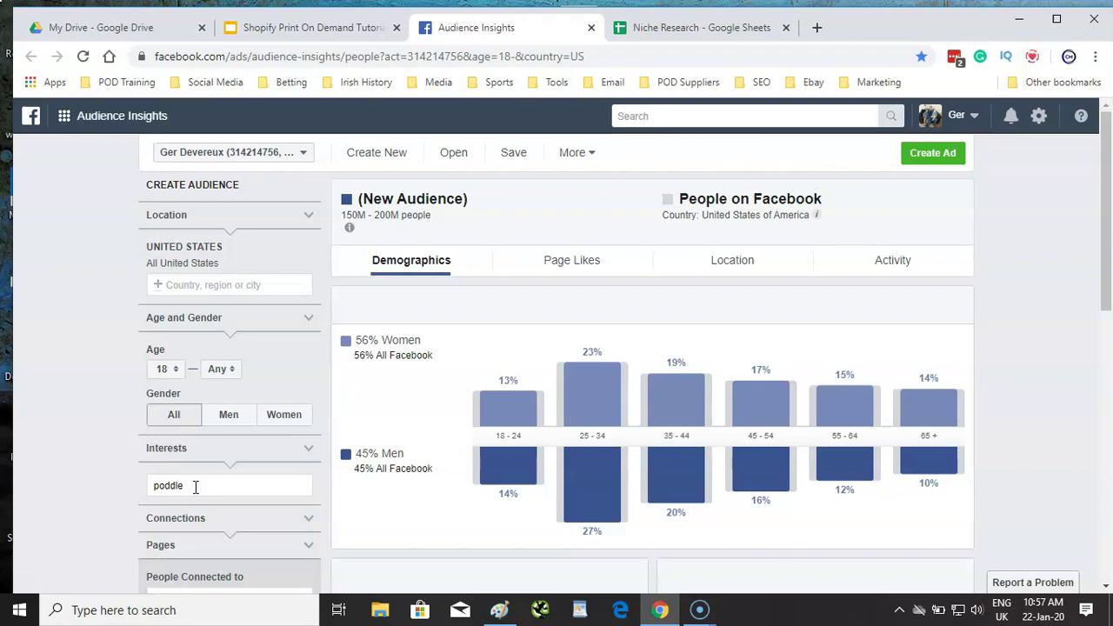
{"action": "key", "text": "BackSpace"}
{"action": "key", "text": "BackSpace"}
{"action": "key", "text": "BackSpace"}
{"action": "key", "text": "BackSpace"}
{"action": "type", "text": "od"}
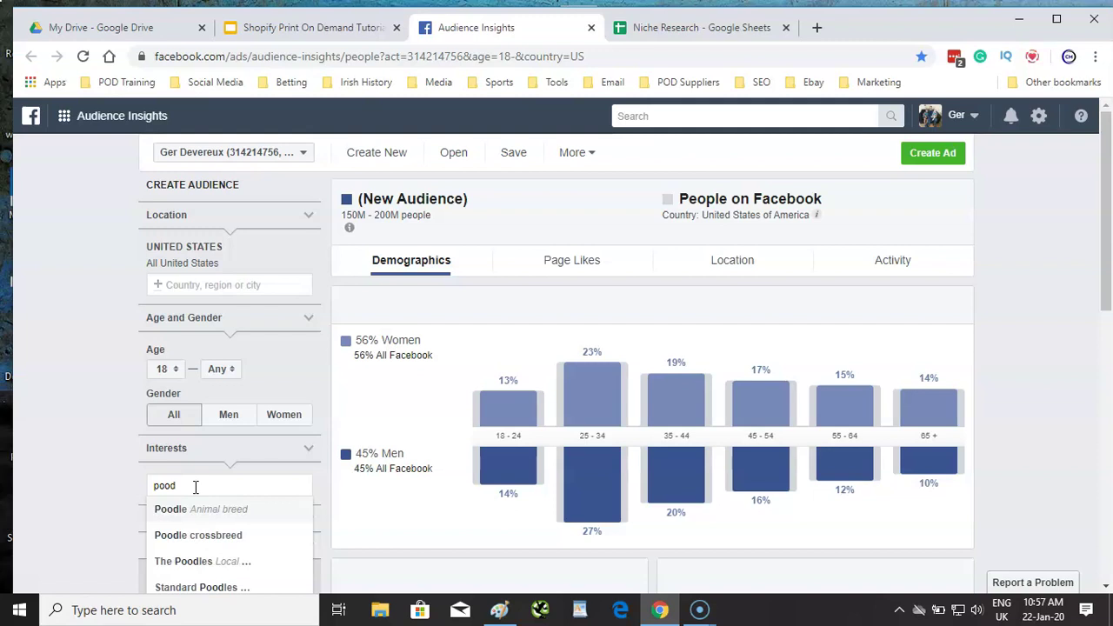
{"action": "left_click", "coordinate": [195, 513]}
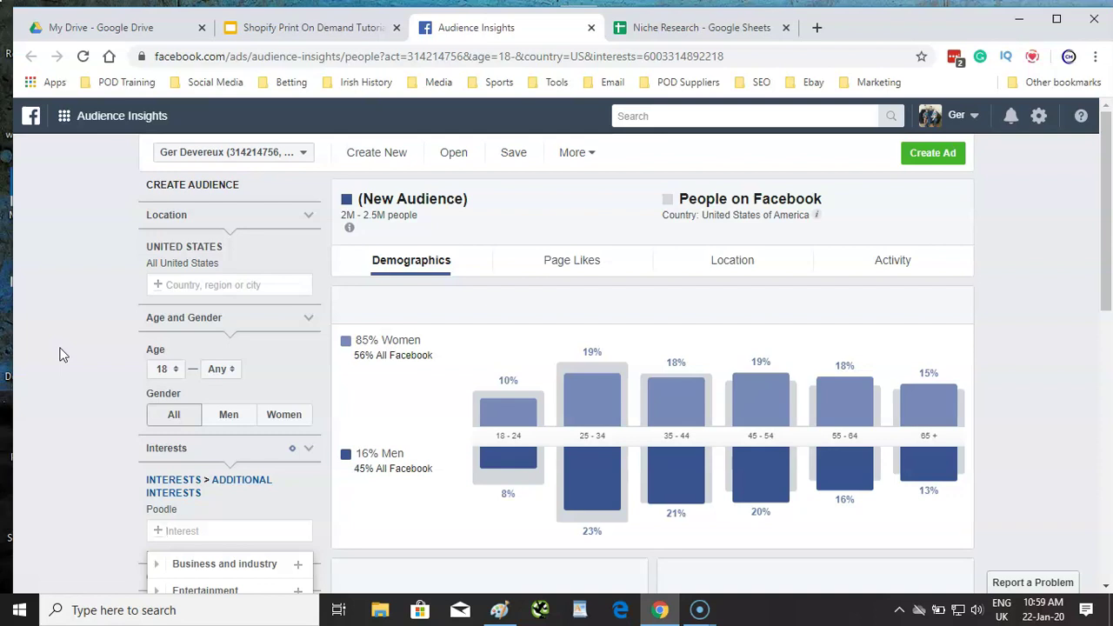
Switch to the Niche Research sheet in Google Sheets and record Poodle in row 2 with a Facebook audience of 2-2.5m
{"action": "left_click", "coordinate": [661, 35]}
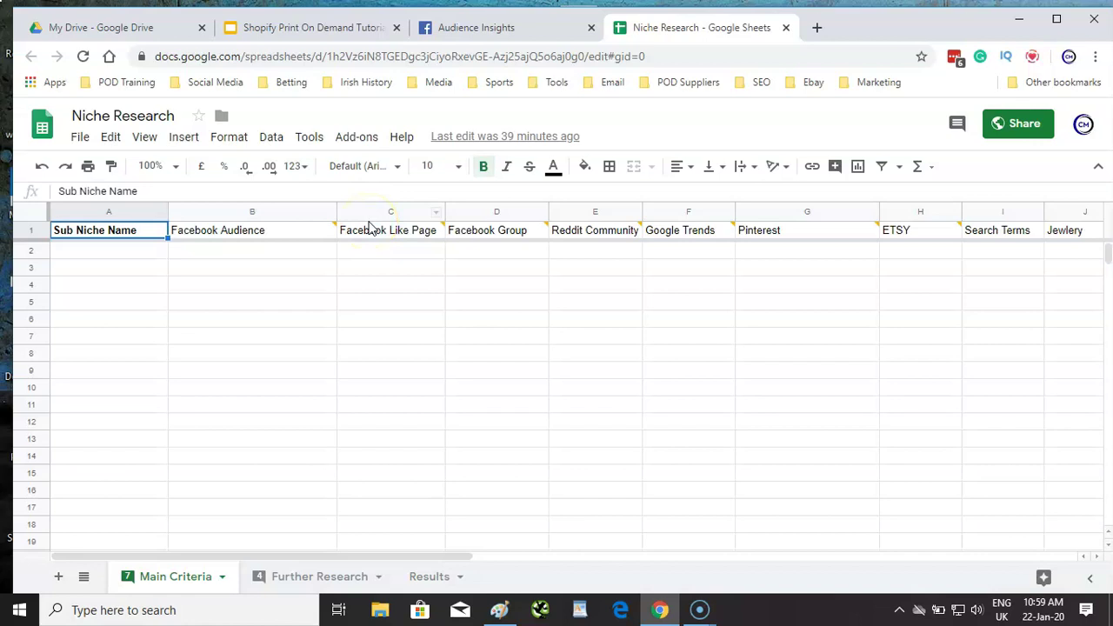
{"action": "left_click", "coordinate": [107, 250]}
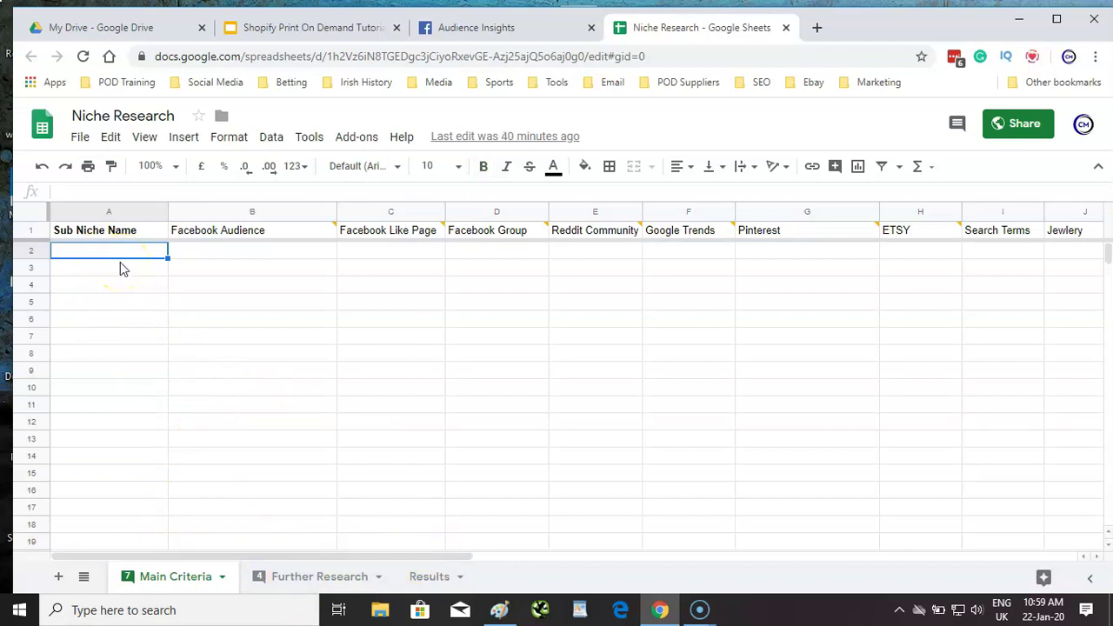
{"action": "type", "text": "Poodle"}
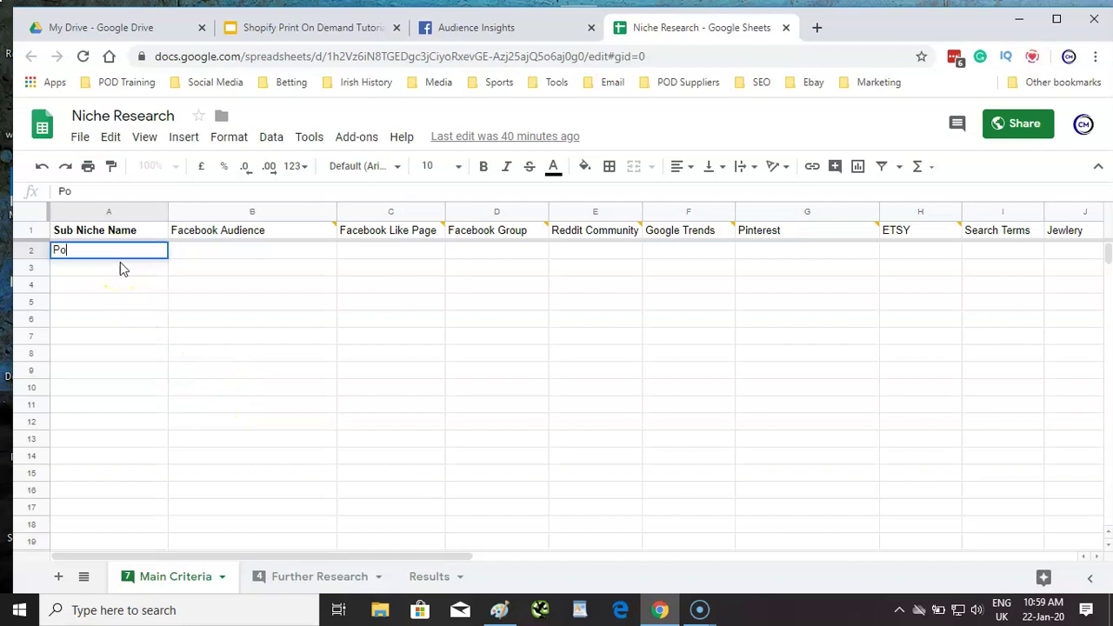
{"action": "left_click", "coordinate": [196, 258]}
{"action": "type", "text": "2-2.5m"}
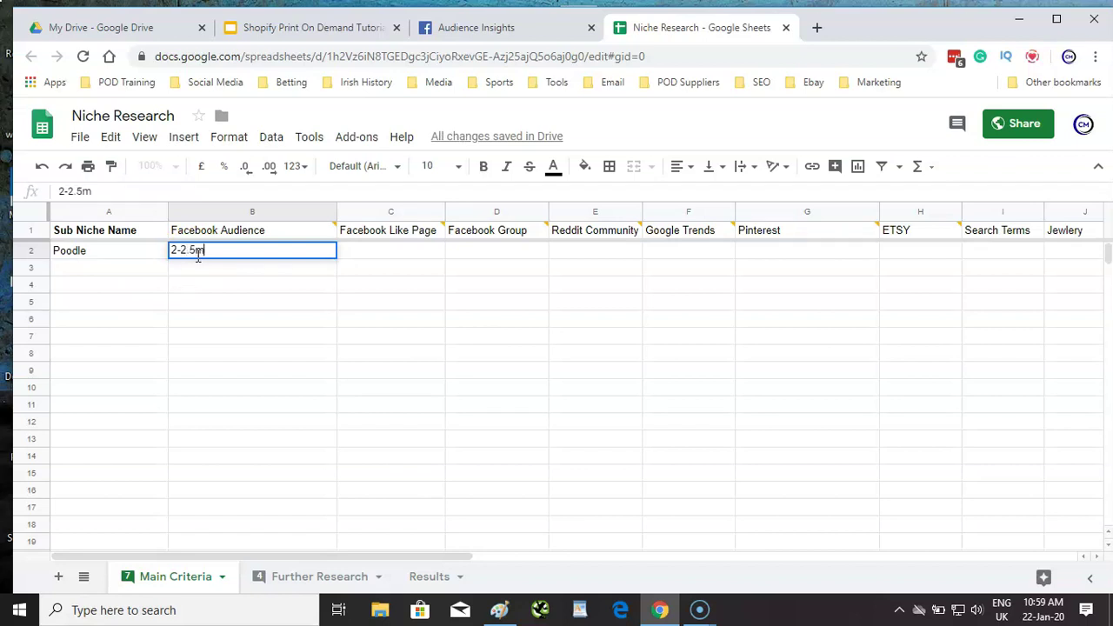
{"action": "left_click", "coordinate": [342, 251]}
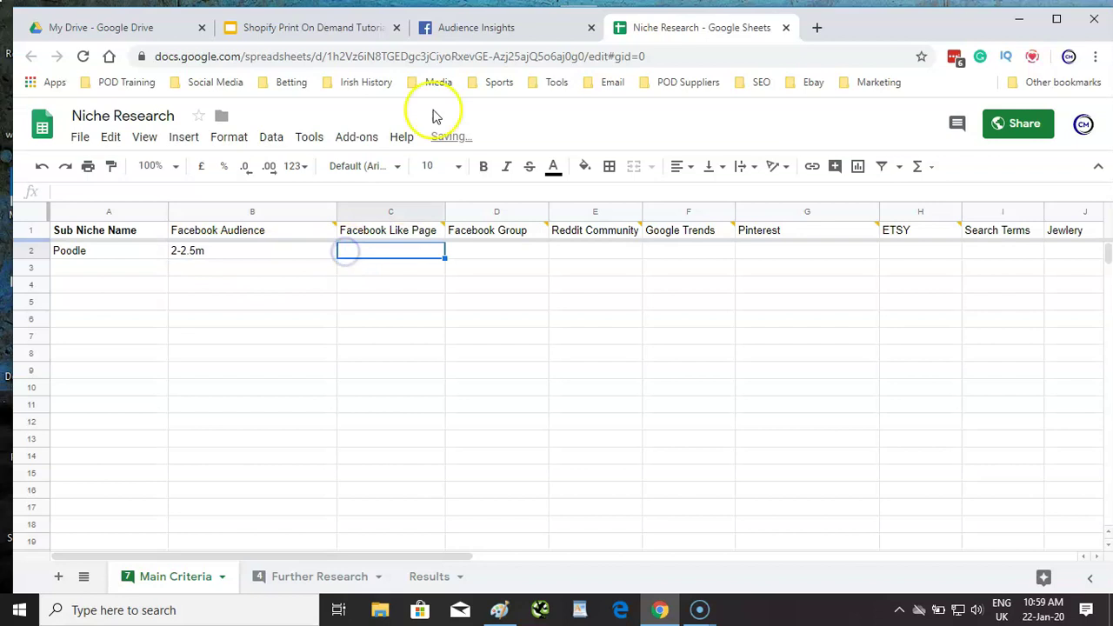
Switch to the sub-niche criteria slide in Google Slides and open its Facebook link from the like-page criterion
{"action": "left_click", "coordinate": [455, 31]}
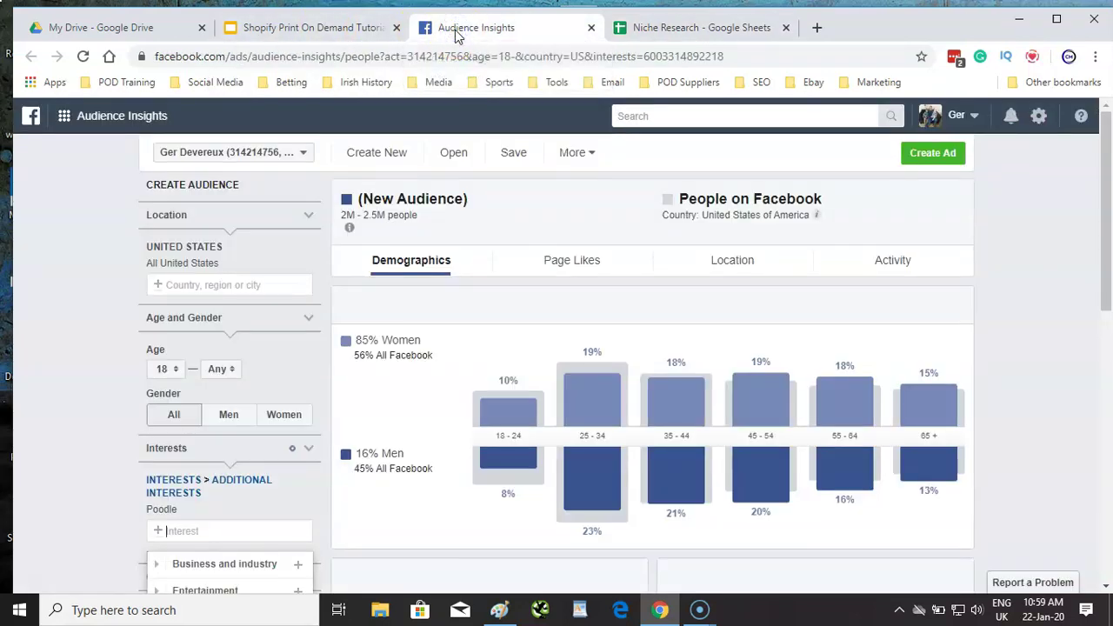
{"action": "left_click", "coordinate": [323, 29]}
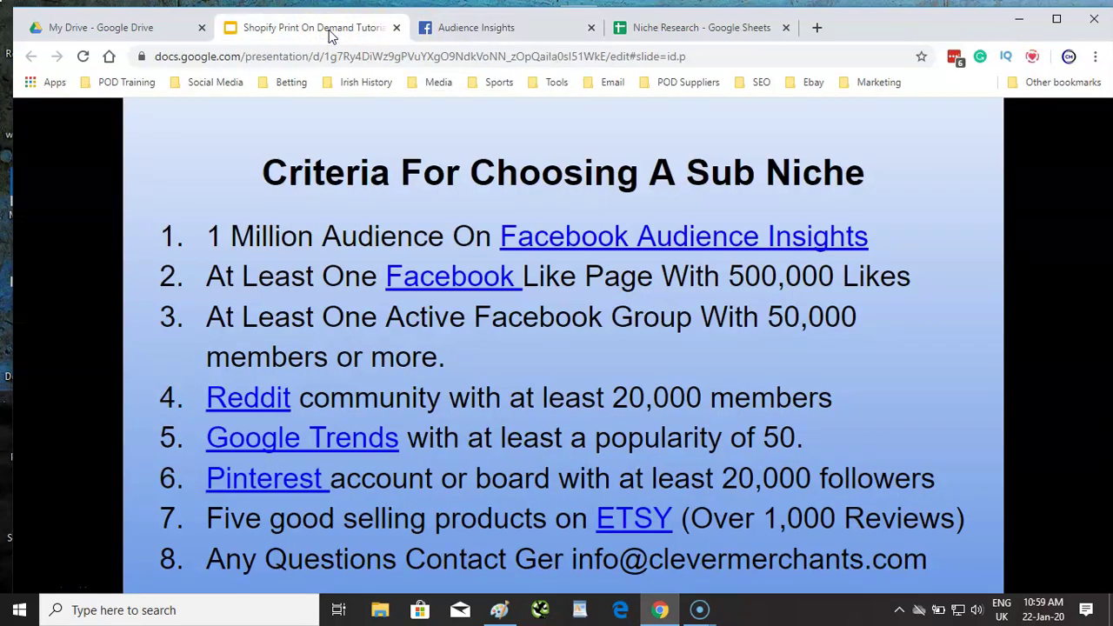
{"action": "left_click", "coordinate": [483, 276]}
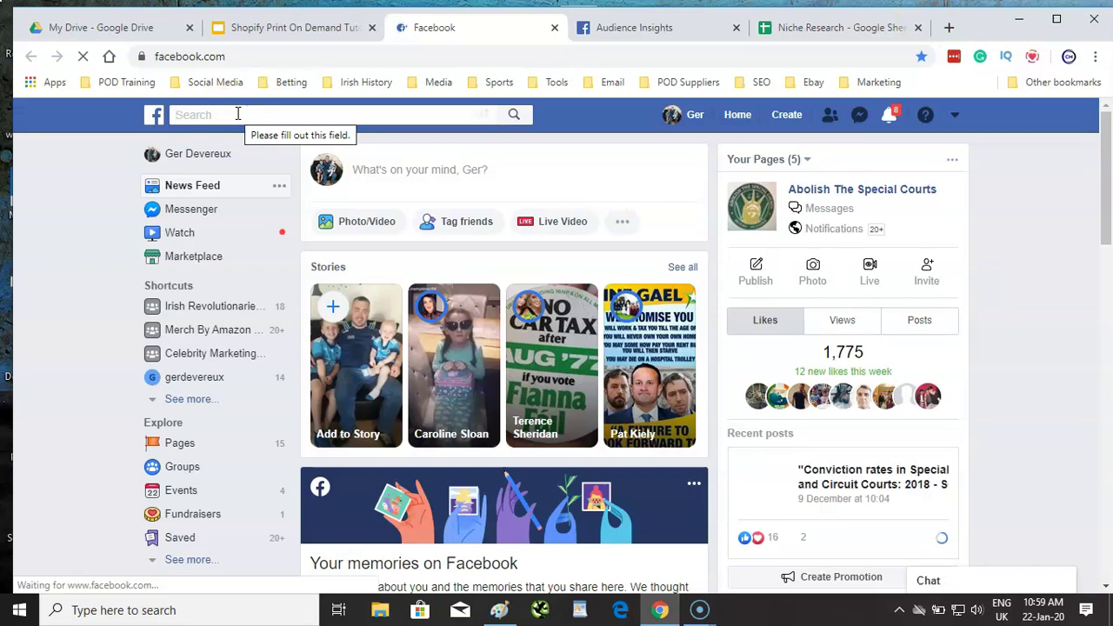
Search Facebook for "poodle" and limit the results to Pages
{"action": "left_click", "coordinate": [237, 114]}
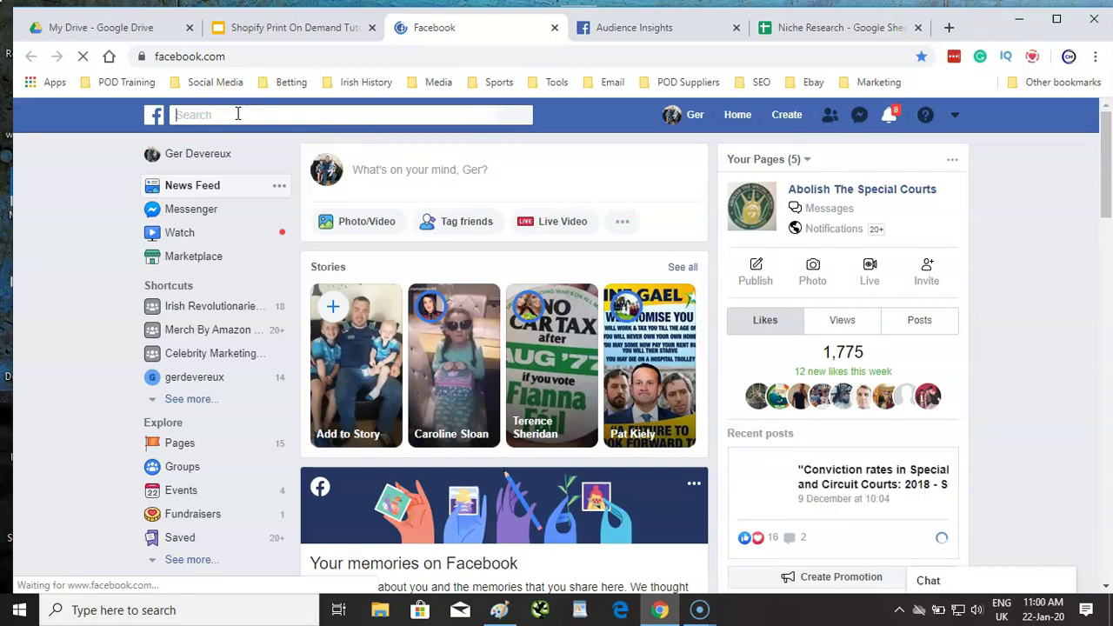
{"action": "type", "text": "poo"}
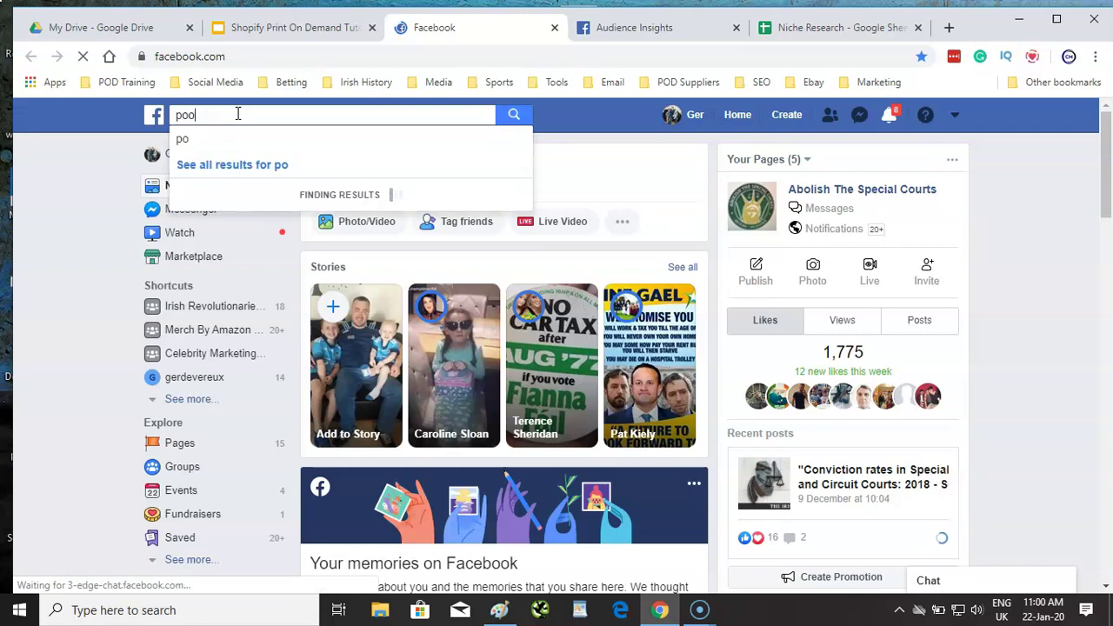
{"action": "type", "text": "dle"}
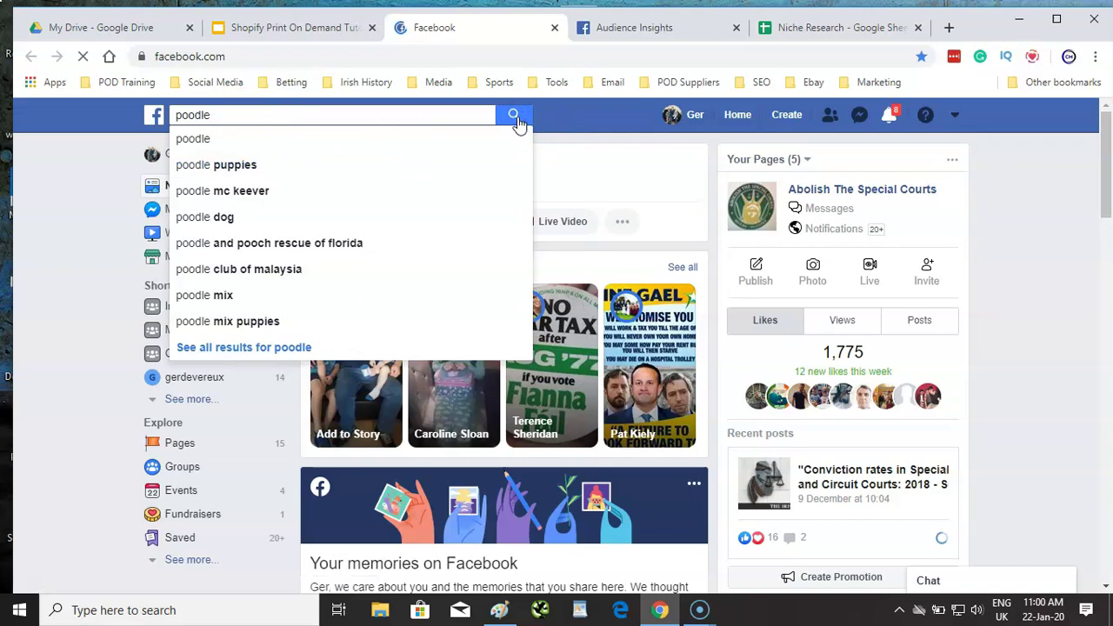
{"action": "left_click", "coordinate": [513, 116]}
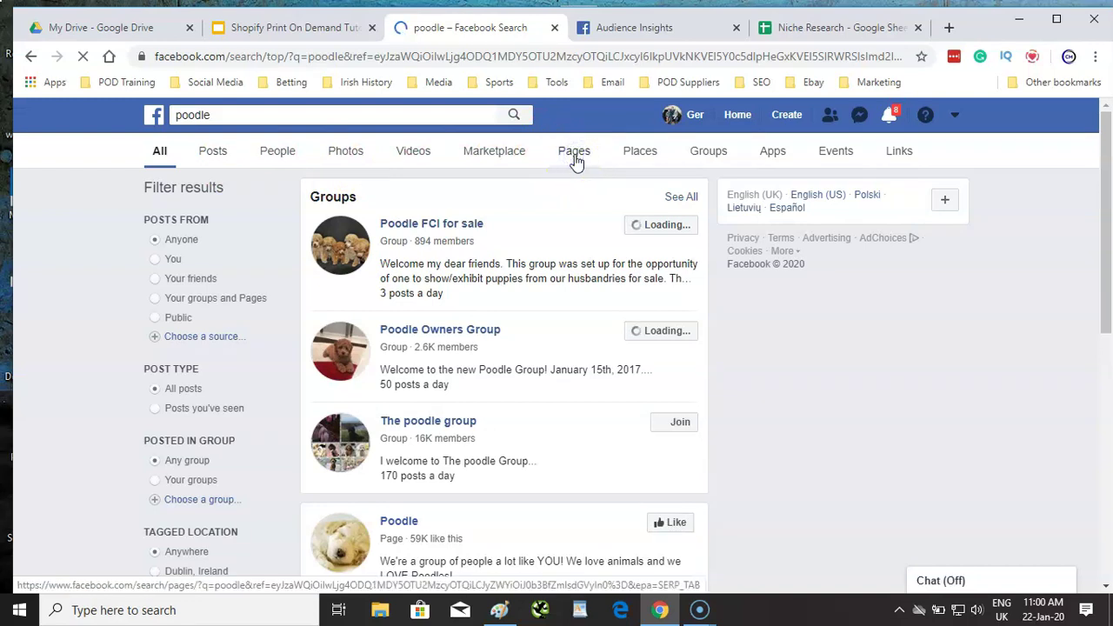
{"action": "left_click", "coordinate": [573, 152]}
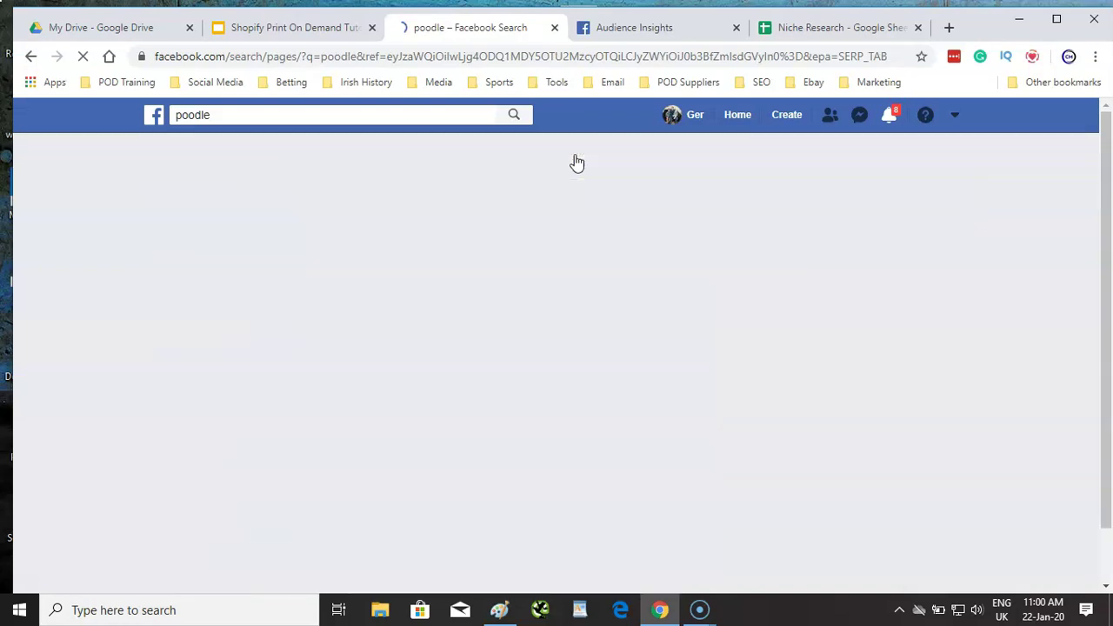
{"action": "left_click", "coordinate": [578, 168]}
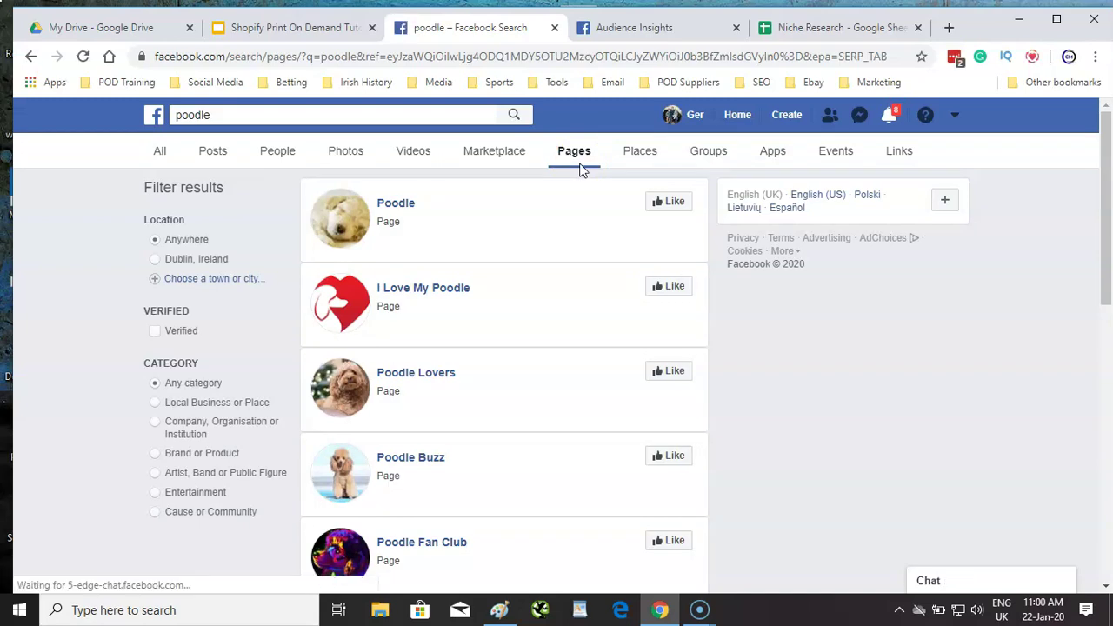
Check the number of likes on the Poodle, I Love My Poodle and Poodle Lovers pages
{"action": "left_click", "coordinate": [398, 207]}
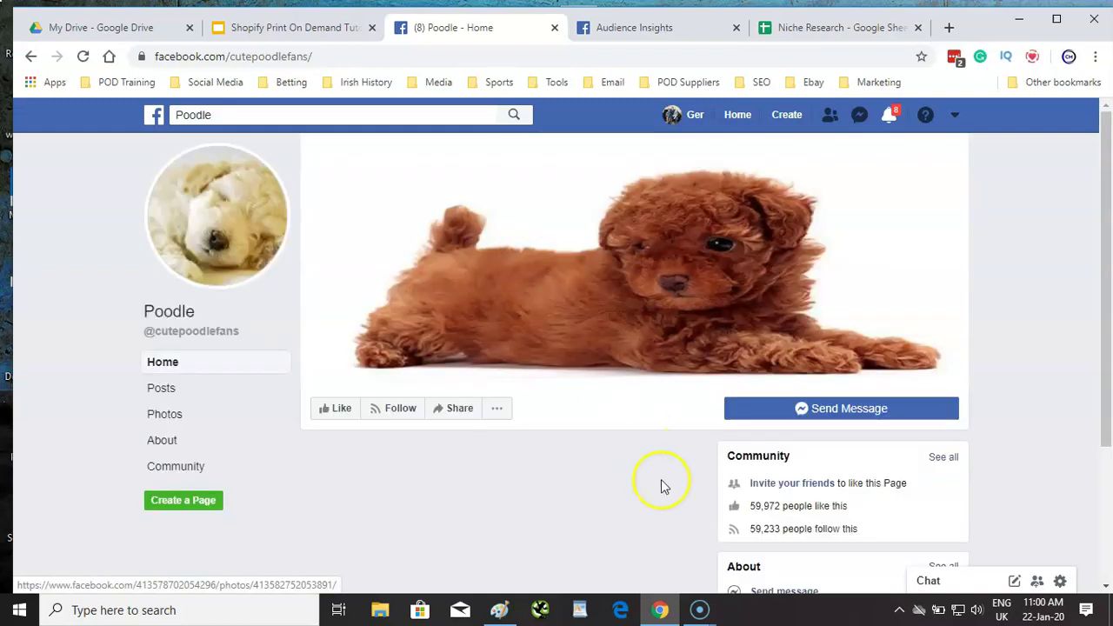
{"action": "left_click", "coordinate": [31, 56]}
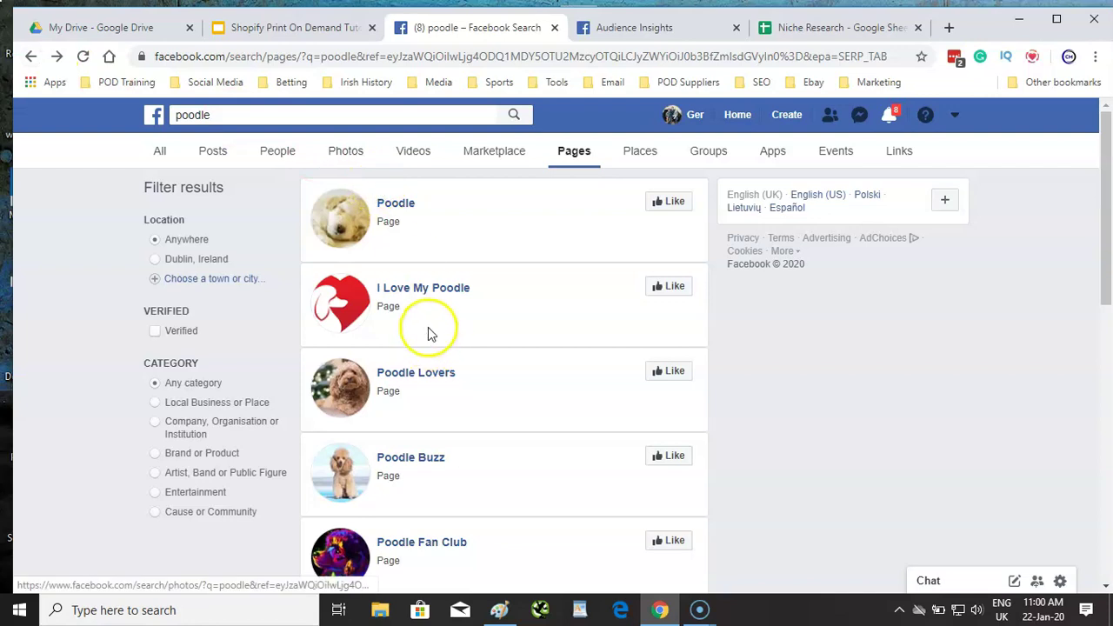
{"action": "left_click", "coordinate": [439, 292]}
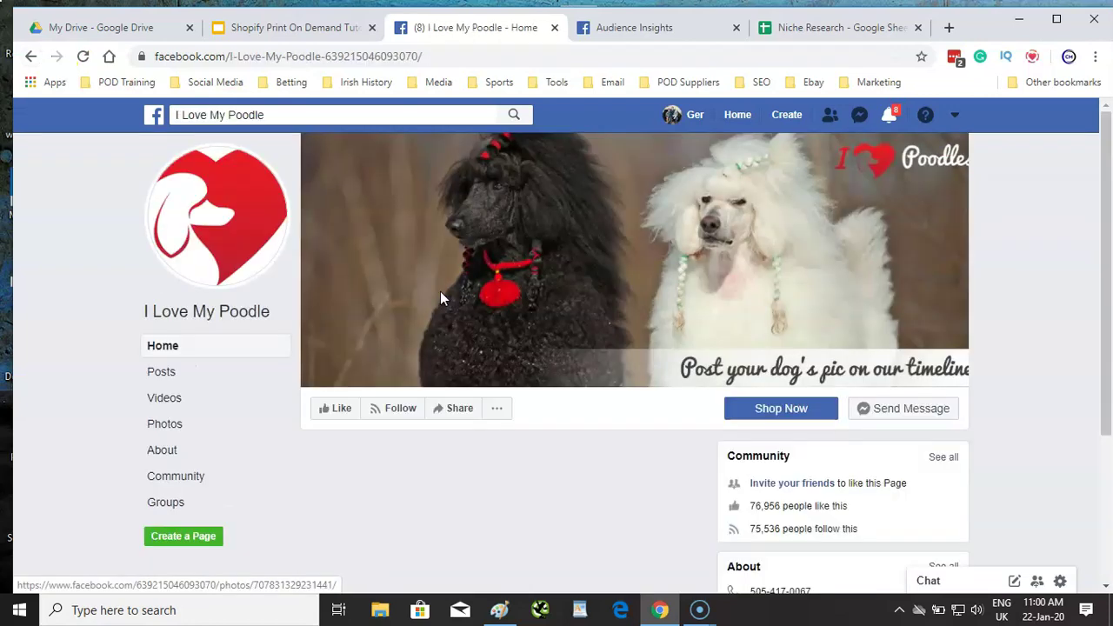
{"action": "left_click", "coordinate": [31, 58]}
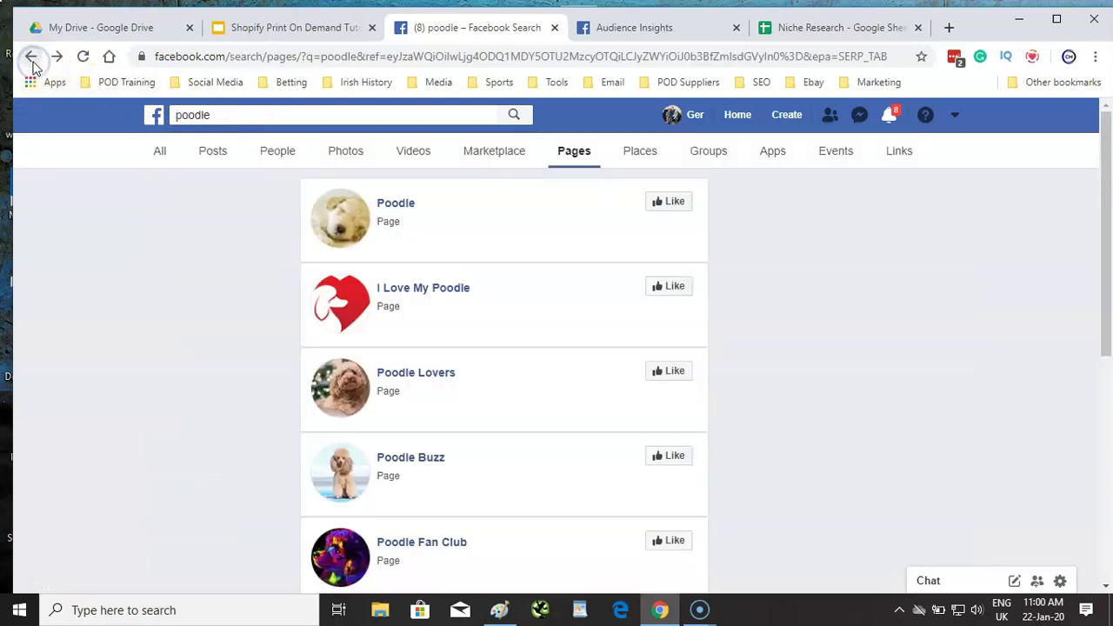
{"action": "left_click", "coordinate": [424, 374]}
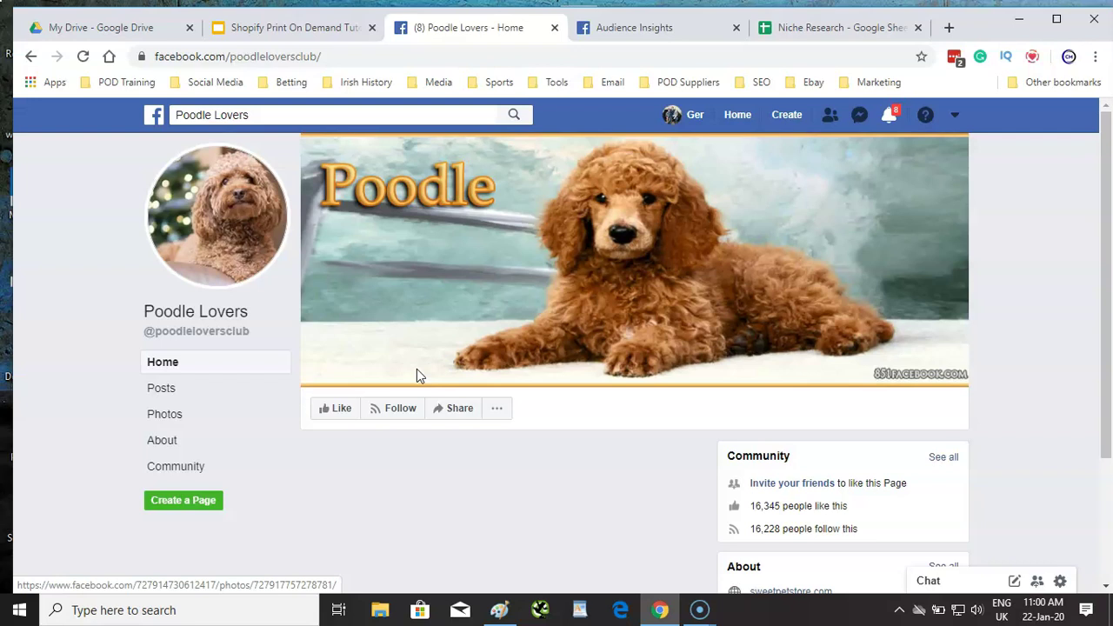
Check the number of likes on the Poodle Fan Club page and return to the poodle page results
{"action": "left_click", "coordinate": [31, 55]}
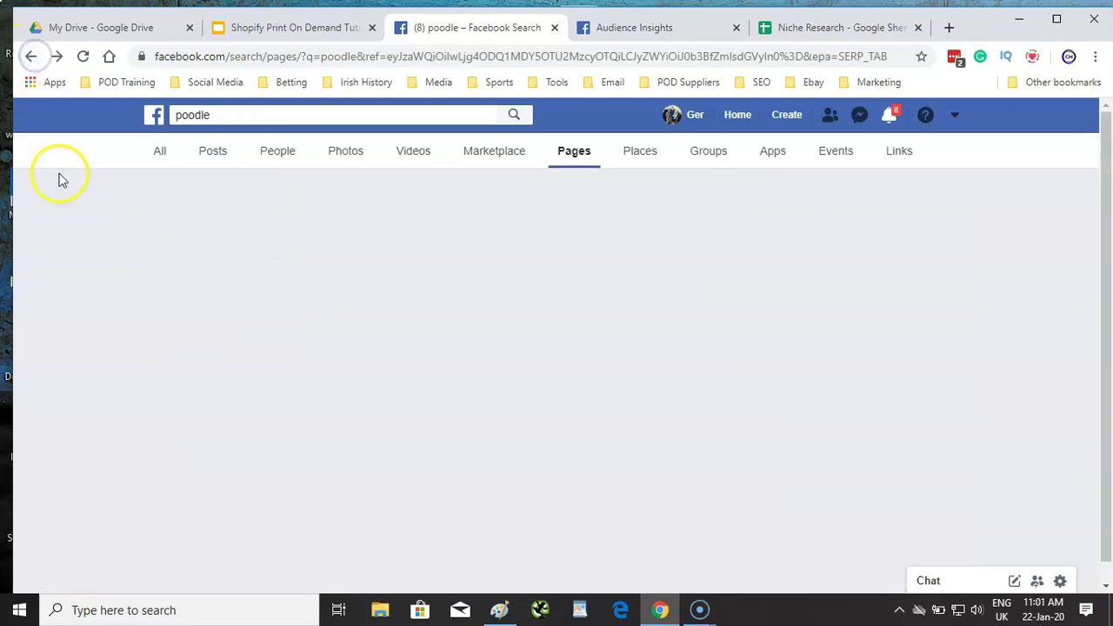
{"action": "left_click", "coordinate": [437, 543]}
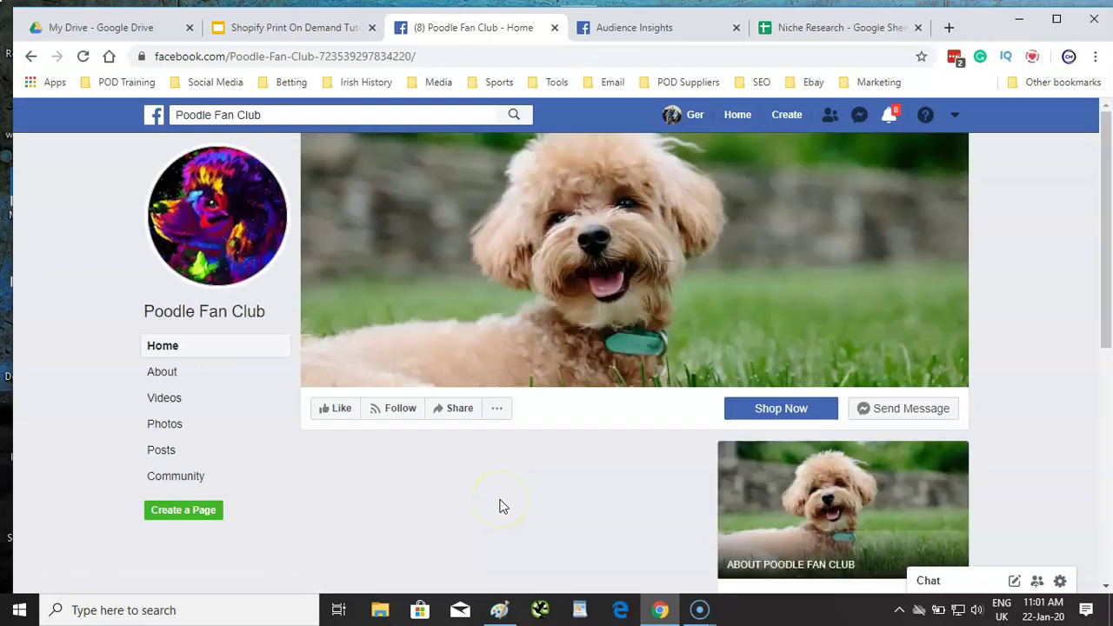
{"action": "scroll", "coordinate": [569, 448], "scroll_direction": "down", "scroll_amount": 2}
{"action": "scroll", "coordinate": [563, 432], "scroll_direction": "down", "scroll_amount": 3}
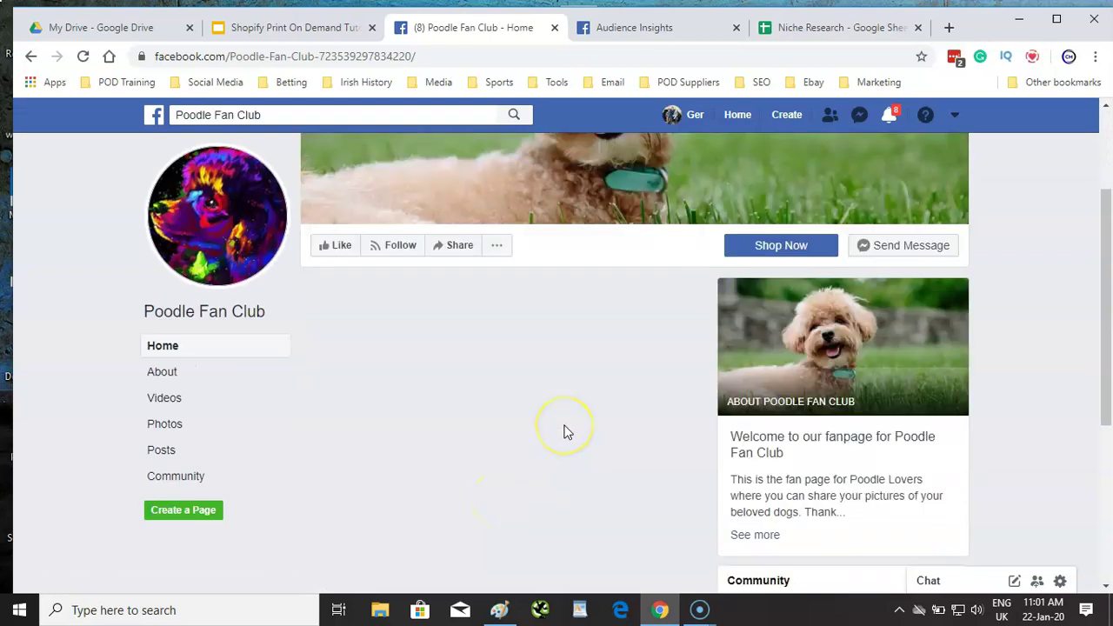
{"action": "scroll", "coordinate": [564, 432], "scroll_direction": "up", "scroll_amount": 5}
{"action": "left_click", "coordinate": [31, 56]}
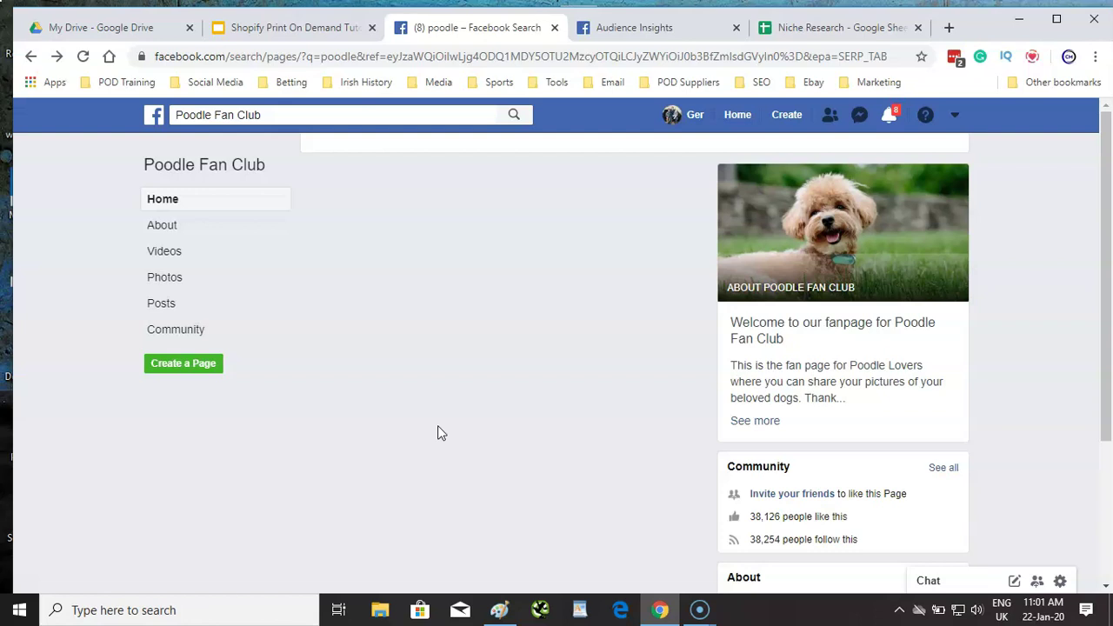
{"action": "left_click", "coordinate": [494, 351]}
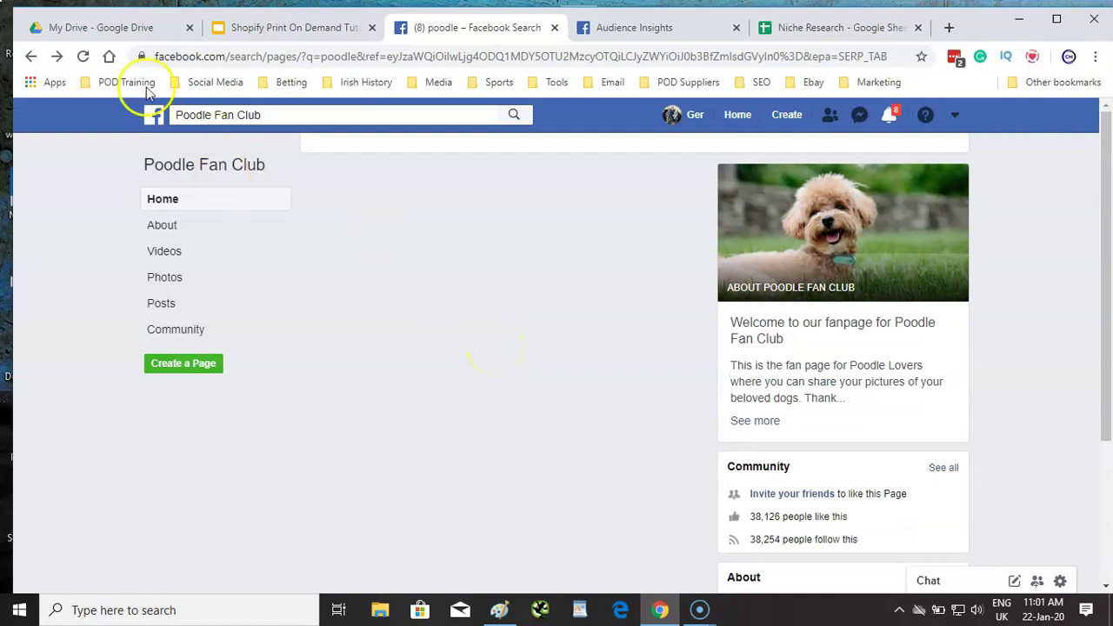
{"action": "left_click", "coordinate": [30, 58]}
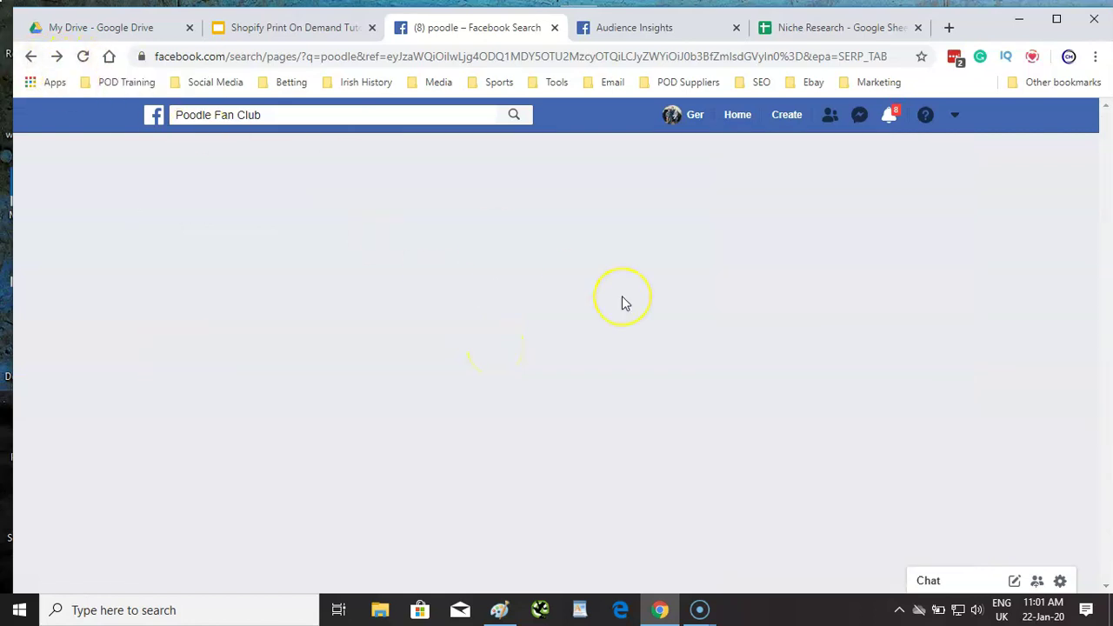
Check the number of likes on The Poodle Tales and The Poodle Patch pages, then return to the results
{"action": "scroll", "coordinate": [530, 380], "scroll_direction": "down", "scroll_amount": 1}
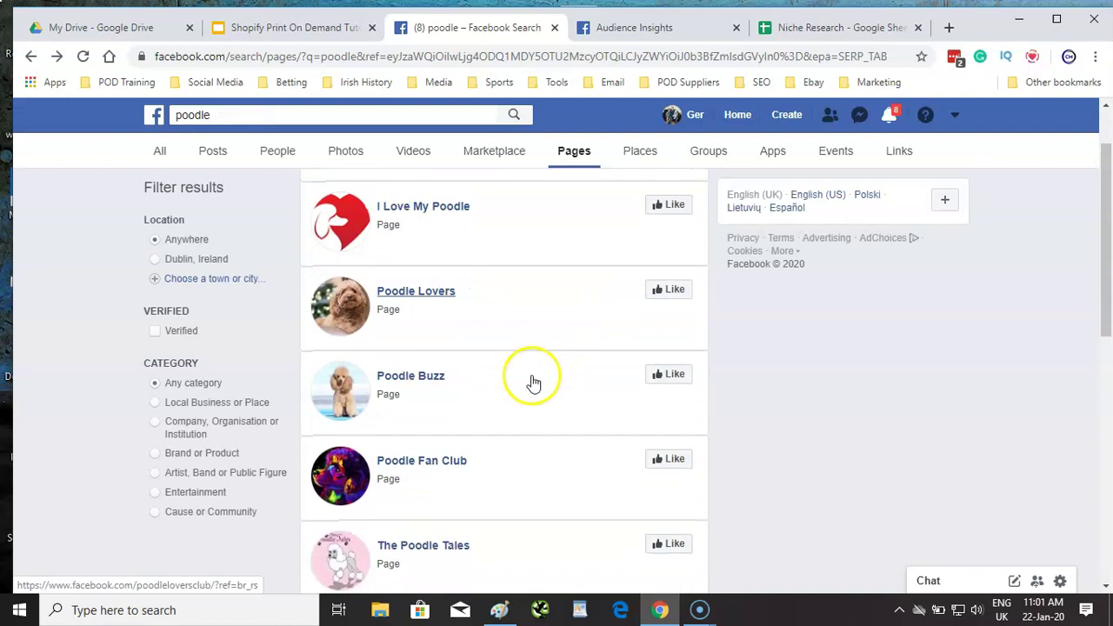
{"action": "left_click", "coordinate": [432, 545]}
{"action": "scroll", "coordinate": [433, 545], "scroll_direction": "down", "scroll_amount": 1}
{"action": "left_click", "coordinate": [447, 466]}
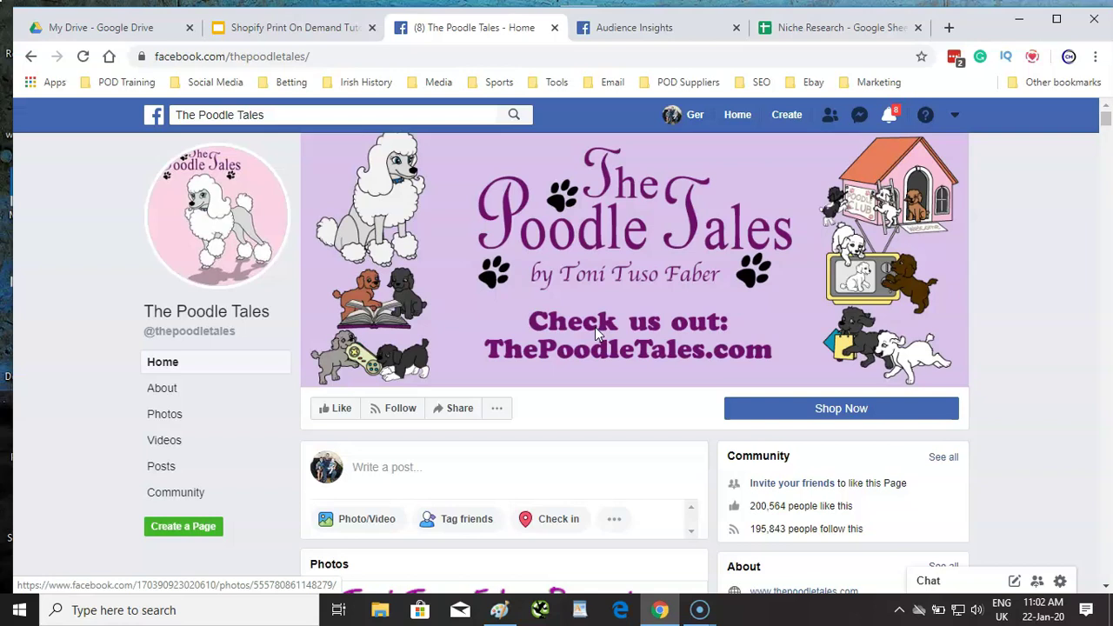
{"action": "left_click", "coordinate": [30, 57]}
{"action": "scroll", "coordinate": [289, 236], "scroll_direction": "down", "scroll_amount": 5}
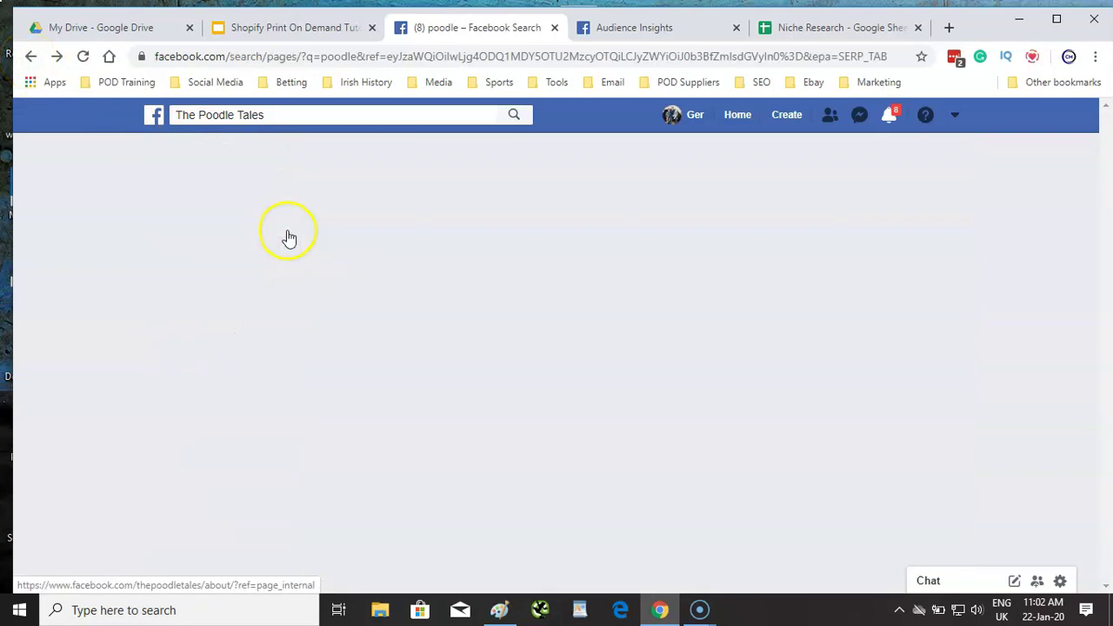
{"action": "scroll", "coordinate": [505, 360], "scroll_direction": "down", "scroll_amount": 2}
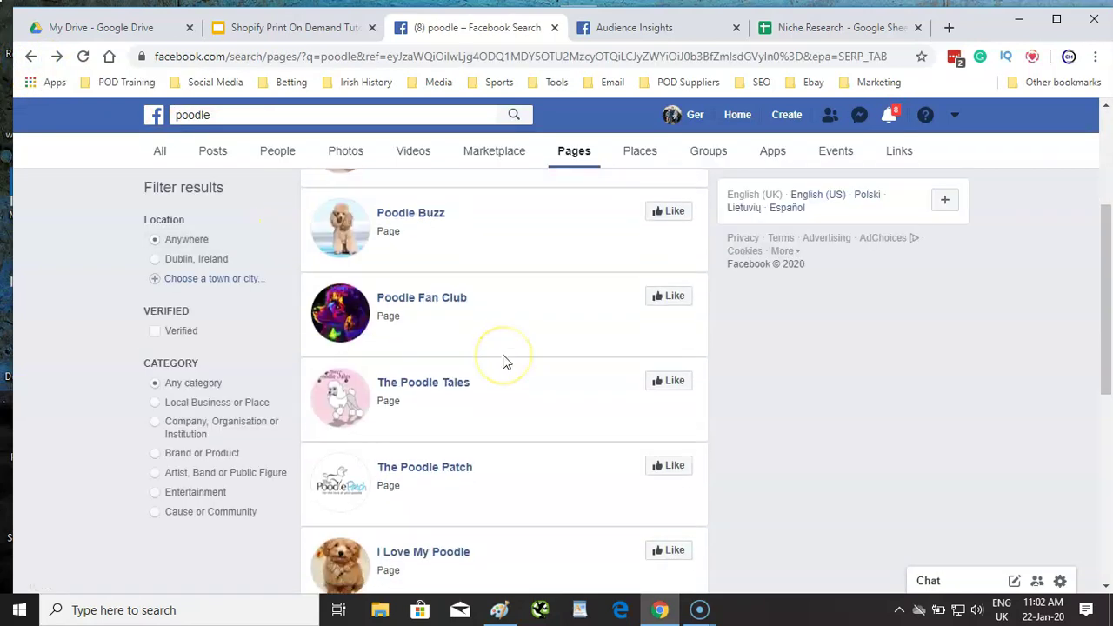
{"action": "left_click", "coordinate": [439, 476]}
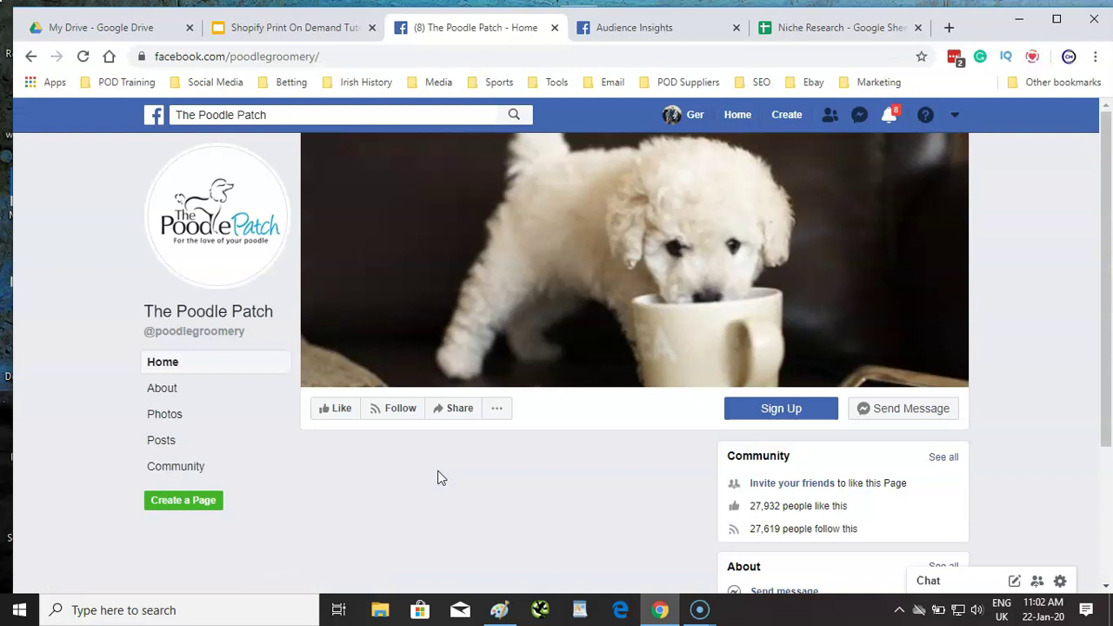
{"action": "left_click", "coordinate": [30, 55]}
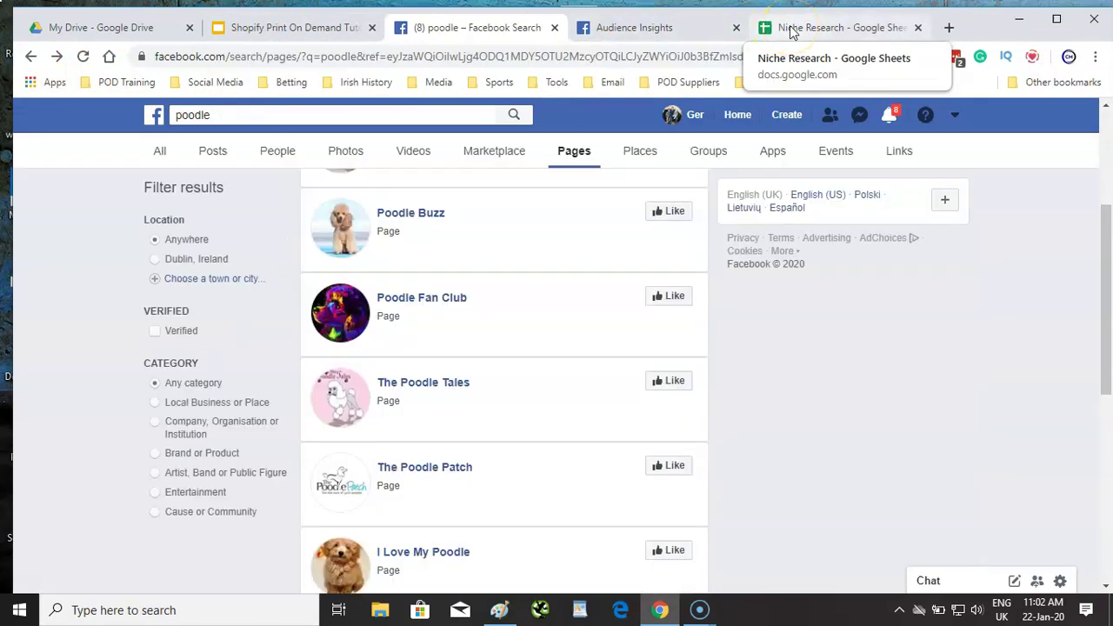
Switch to the Niche Research sheet in Google Sheets and record NO as the Facebook Like Page result for Poodle
{"action": "left_click", "coordinate": [792, 28]}
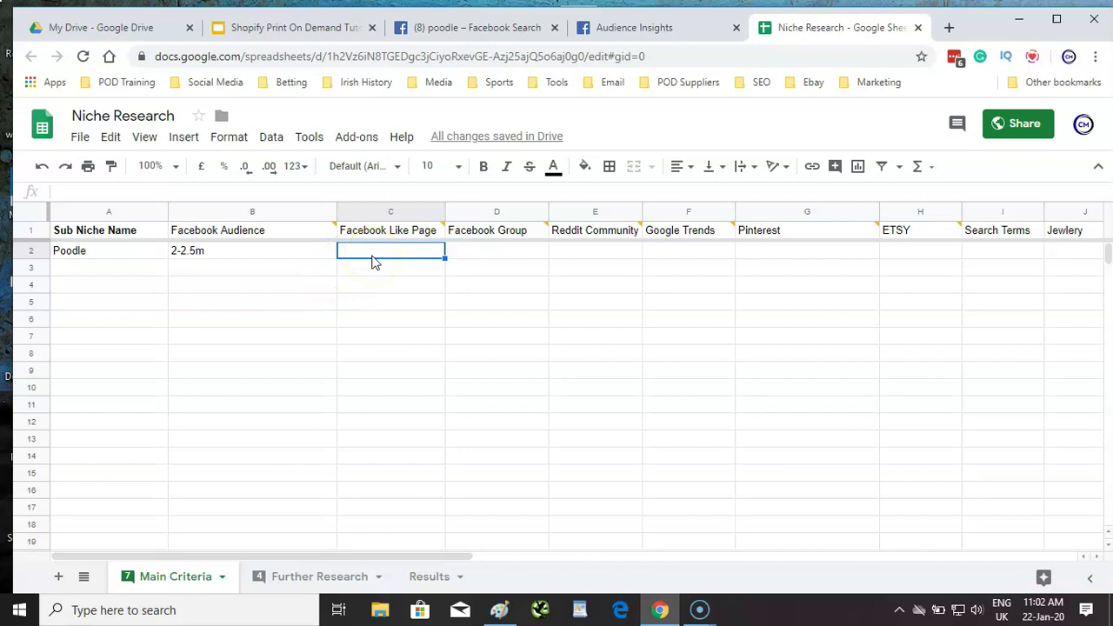
{"action": "type", "text": "No"}
{"action": "key", "text": "BackSpace"}
{"action": "type", "text": "O"}
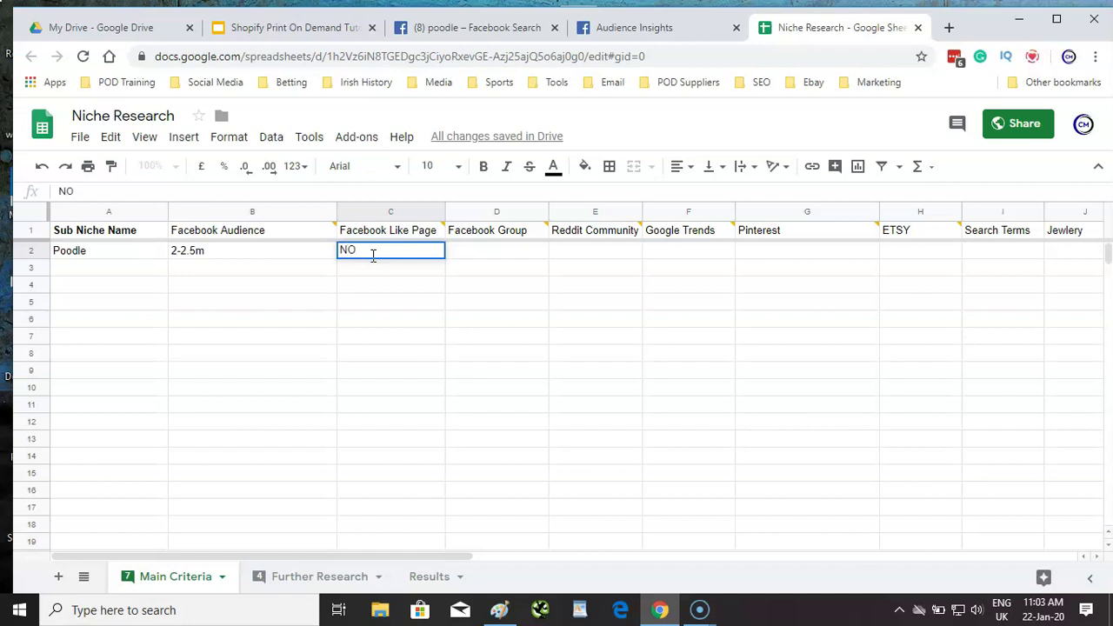
{"action": "left_click", "coordinate": [109, 276]}
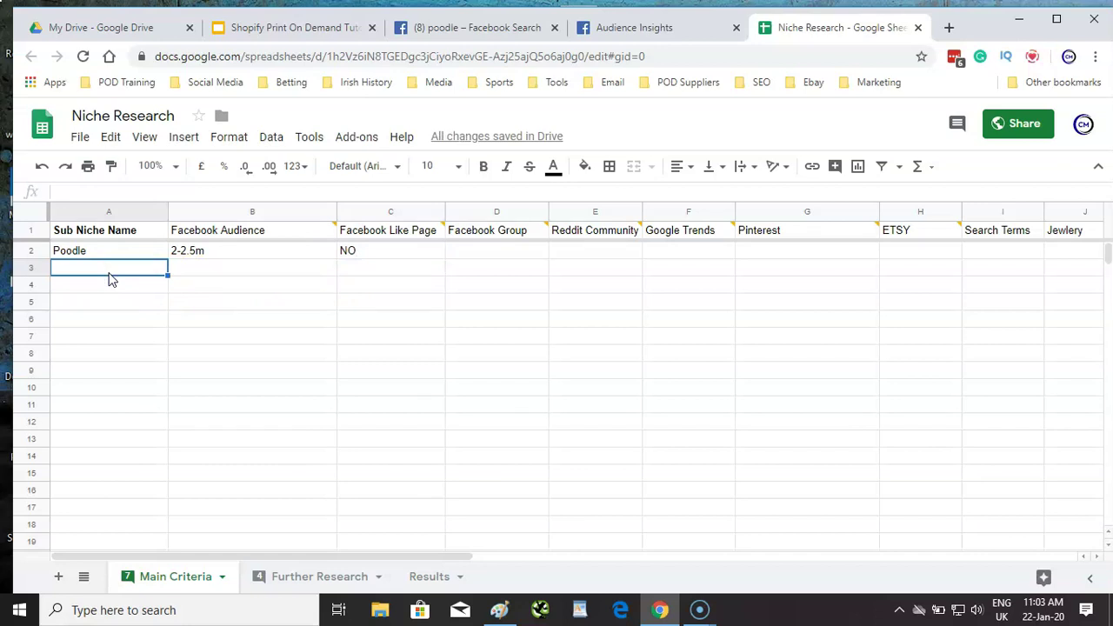
Switch to Facebook Audience Insights and replace the Poodle interest with German Shepherds
{"action": "left_click", "coordinate": [621, 32]}
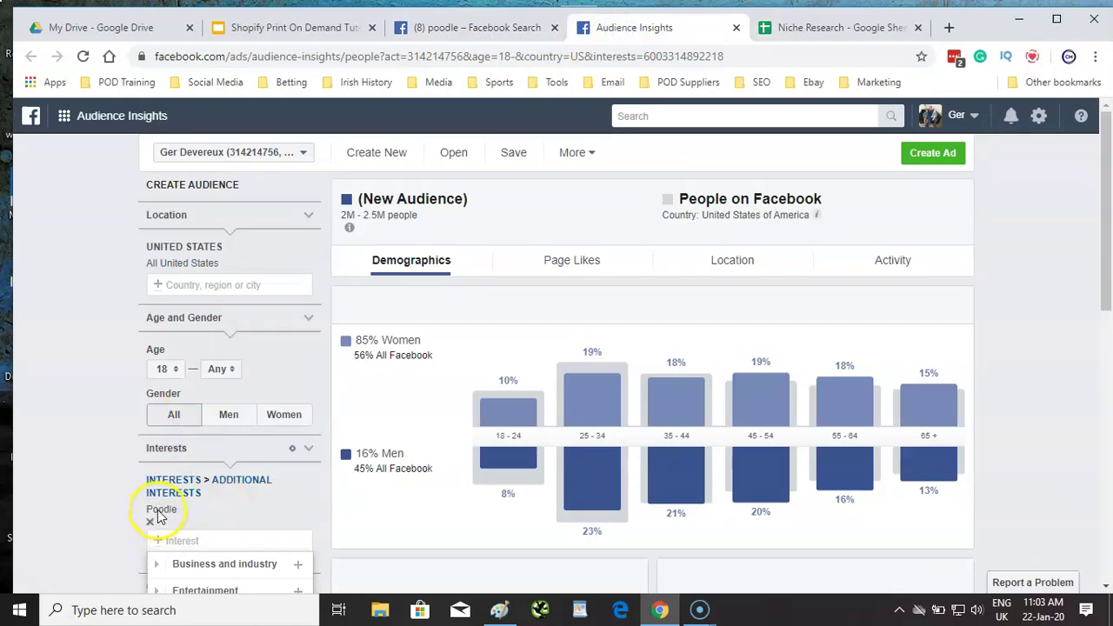
{"action": "left_click", "coordinate": [150, 525]}
{"action": "left_click", "coordinate": [195, 481]}
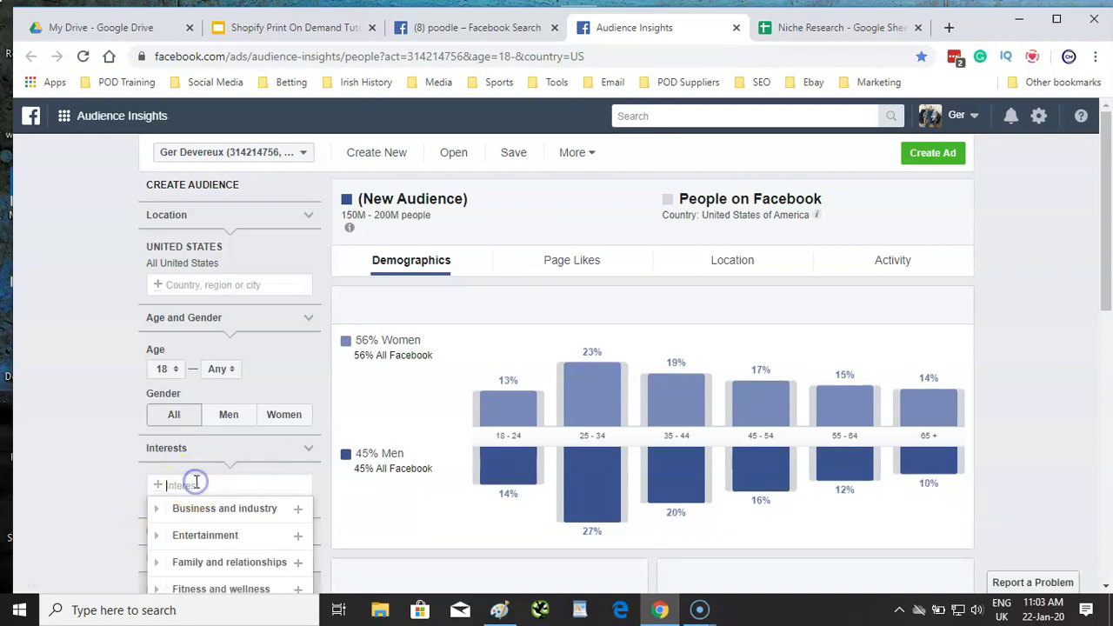
{"action": "type", "text": "german"}
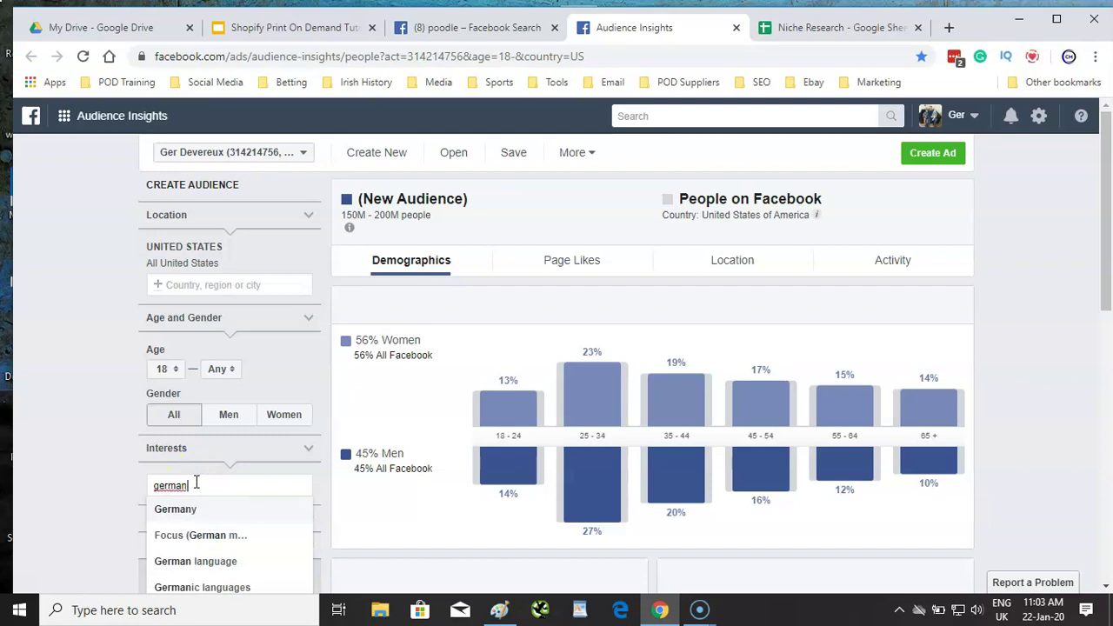
{"action": "type", "text": " sh"}
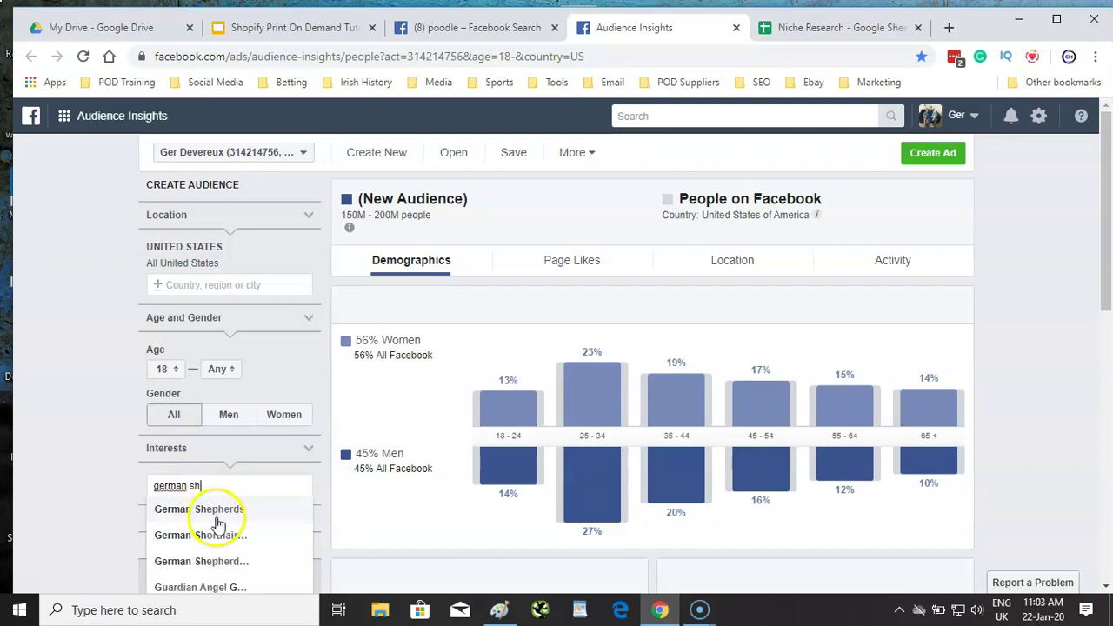
{"action": "left_click", "coordinate": [218, 517]}
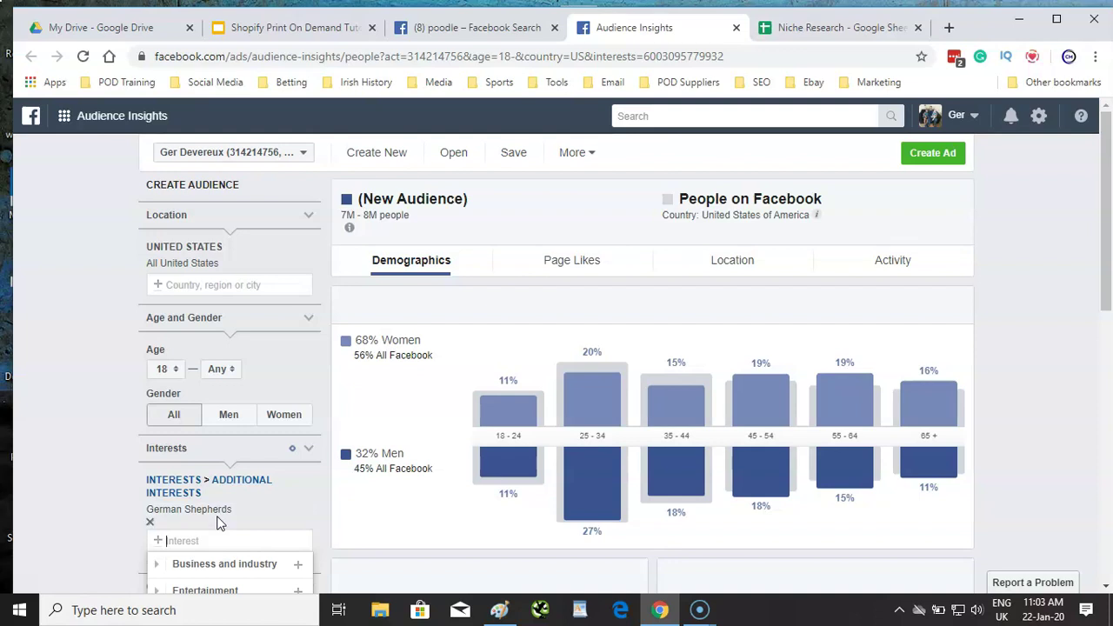
Switch to the Niche Research sheet in Google Sheets and record German Shepherds in row 3 with a Facebook audience of 7-8m
{"action": "left_click", "coordinate": [817, 29]}
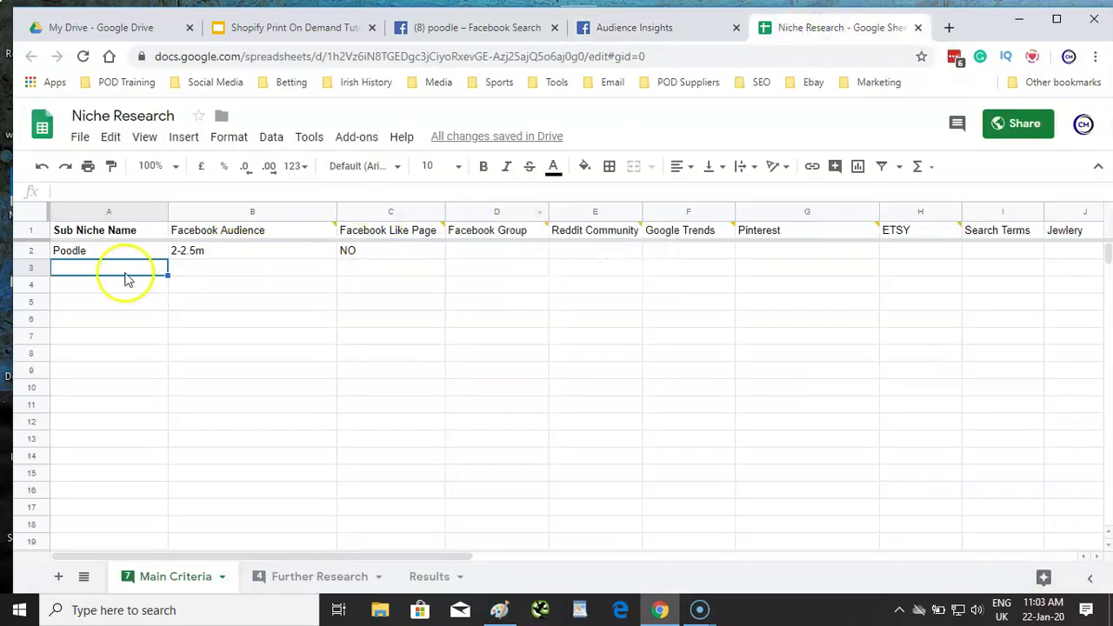
{"action": "type", "text": "German "}
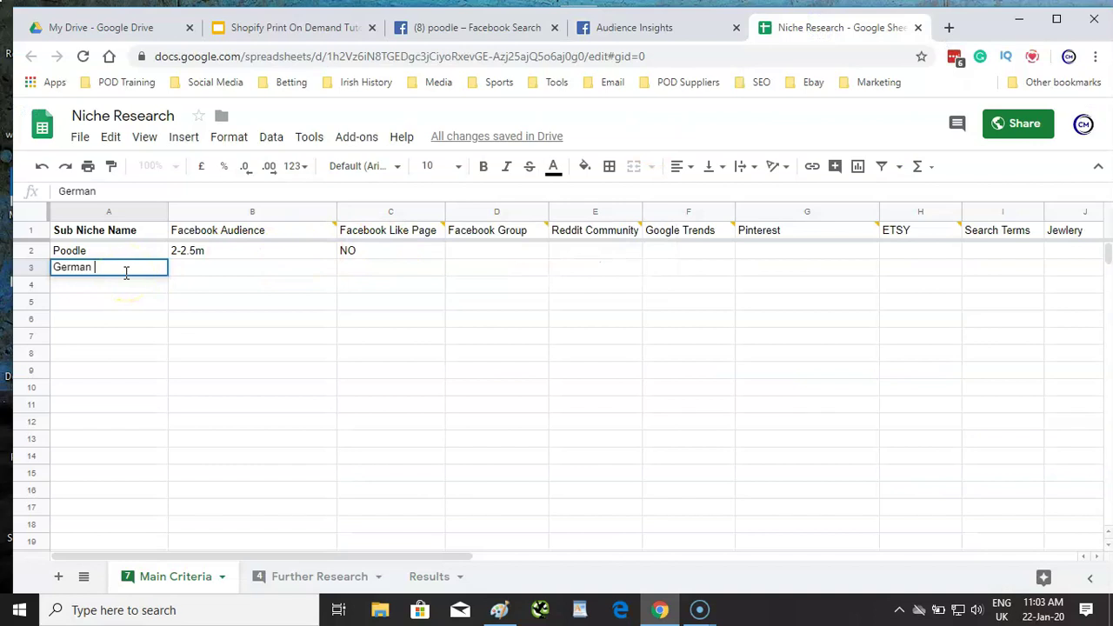
{"action": "type", "text": "Shepherds"}
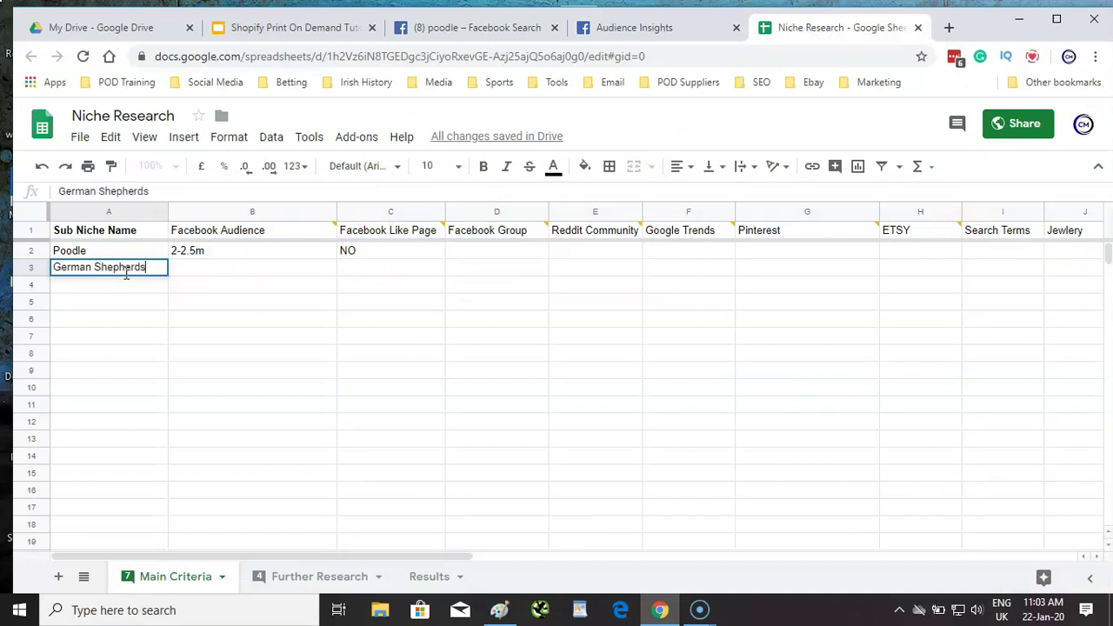
{"action": "left_click", "coordinate": [181, 270]}
{"action": "type", "text": "7"}
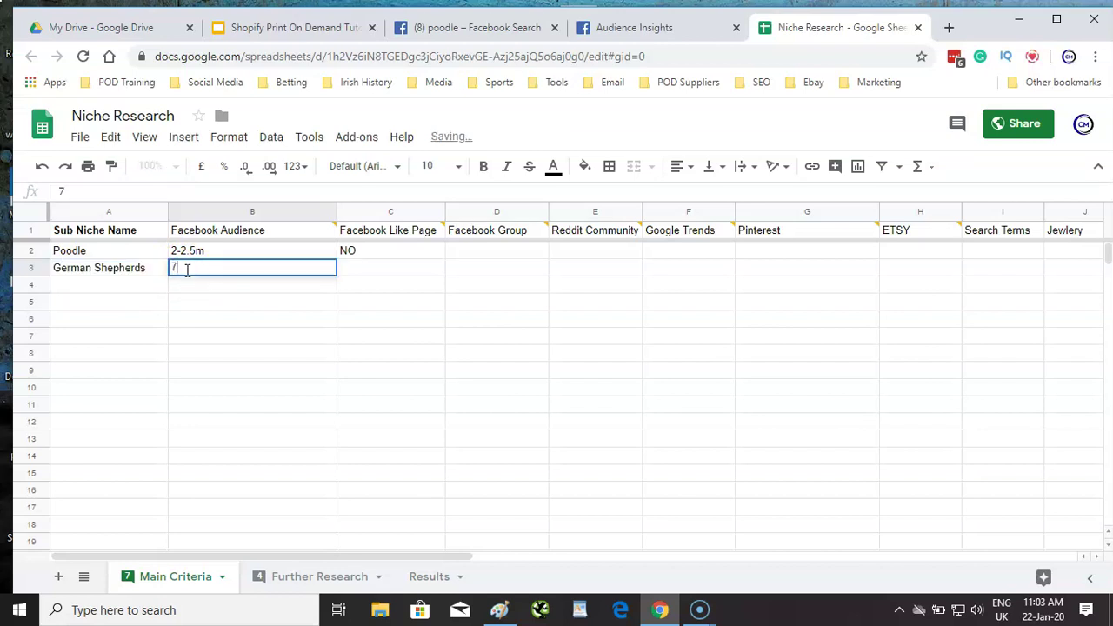
{"action": "type", "text": "-7m"}
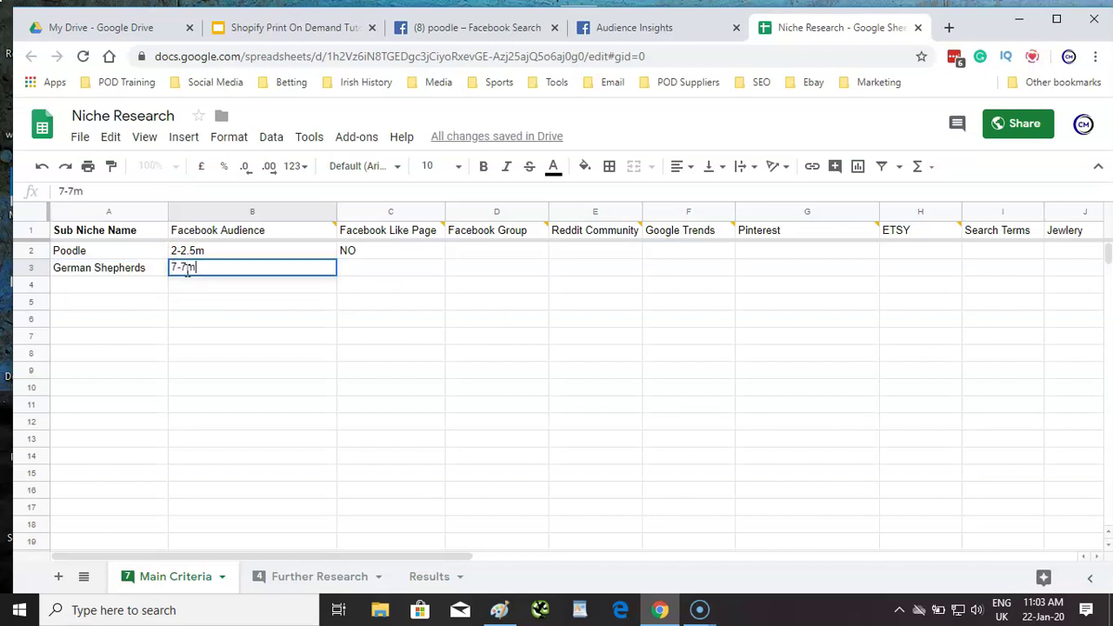
{"action": "key", "text": "BackSpace"}
{"action": "key", "text": "BackSpace"}
{"action": "type", "text": "8m"}
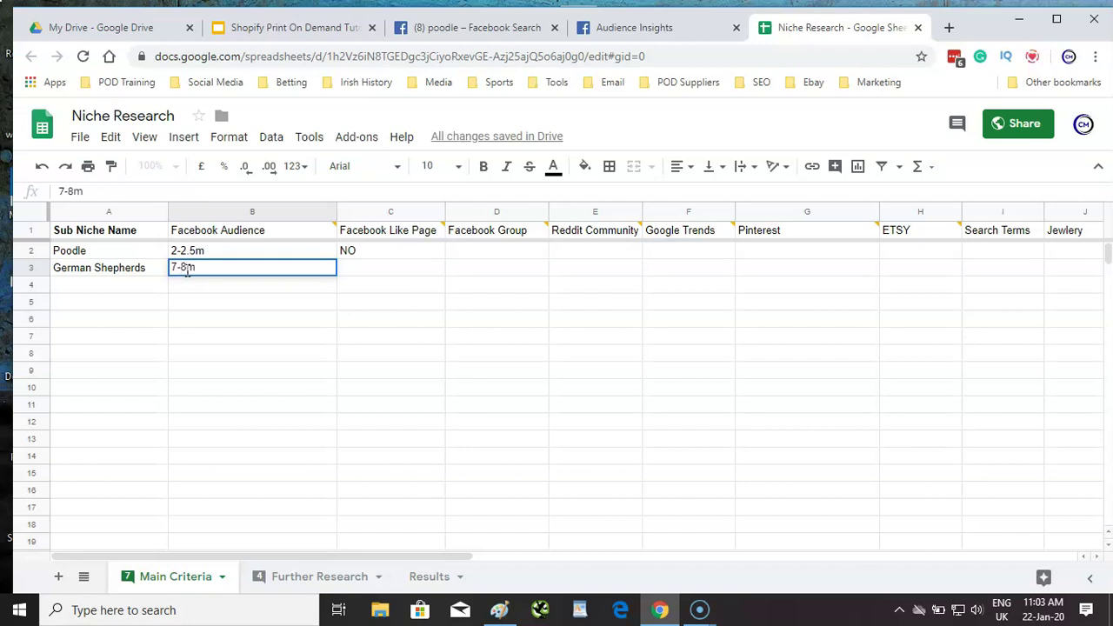
{"action": "left_click", "coordinate": [370, 255]}
{"action": "left_click", "coordinate": [369, 273]}
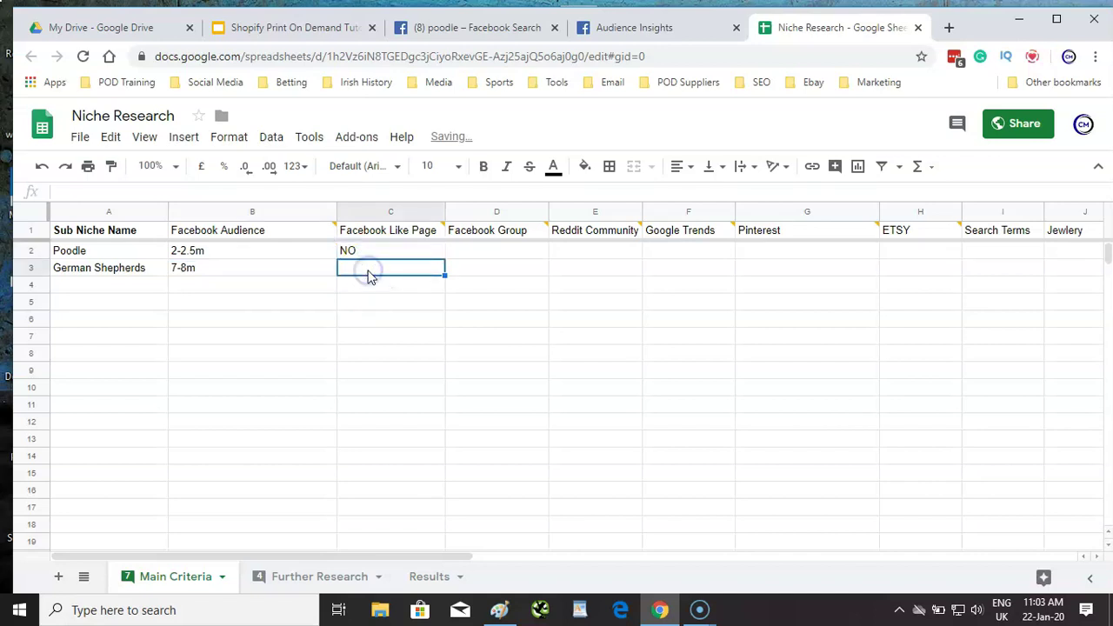
Switch to the Facebook page search and replace the poodle search term with "german shepherd"
{"action": "left_click", "coordinate": [514, 33]}
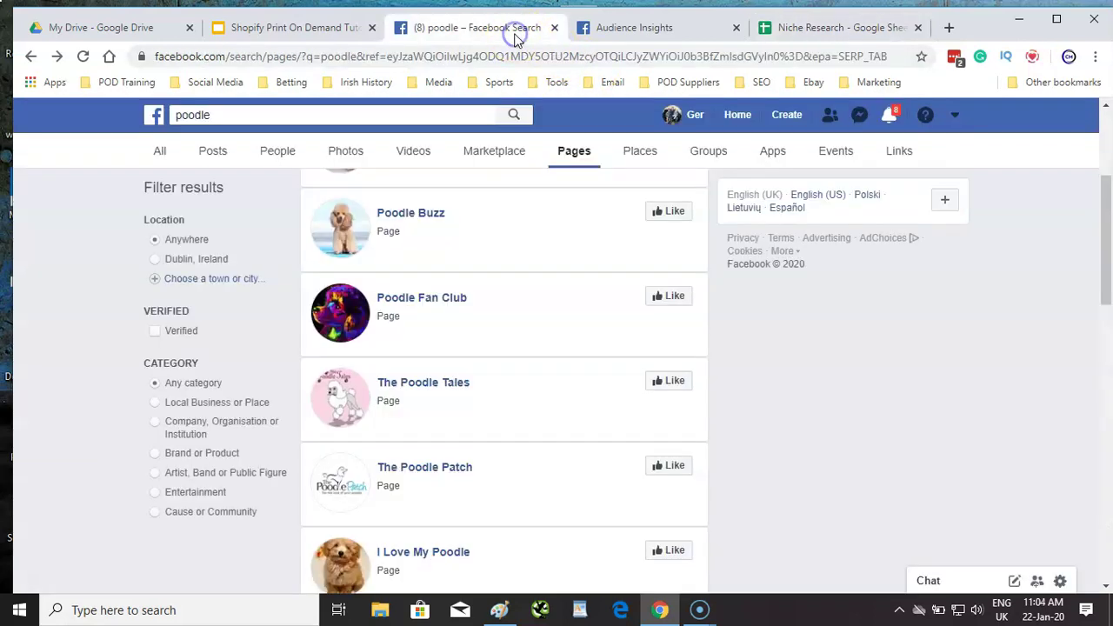
{"action": "left_click_drag", "start_coordinate": [236, 117], "coordinate": [170, 125]}
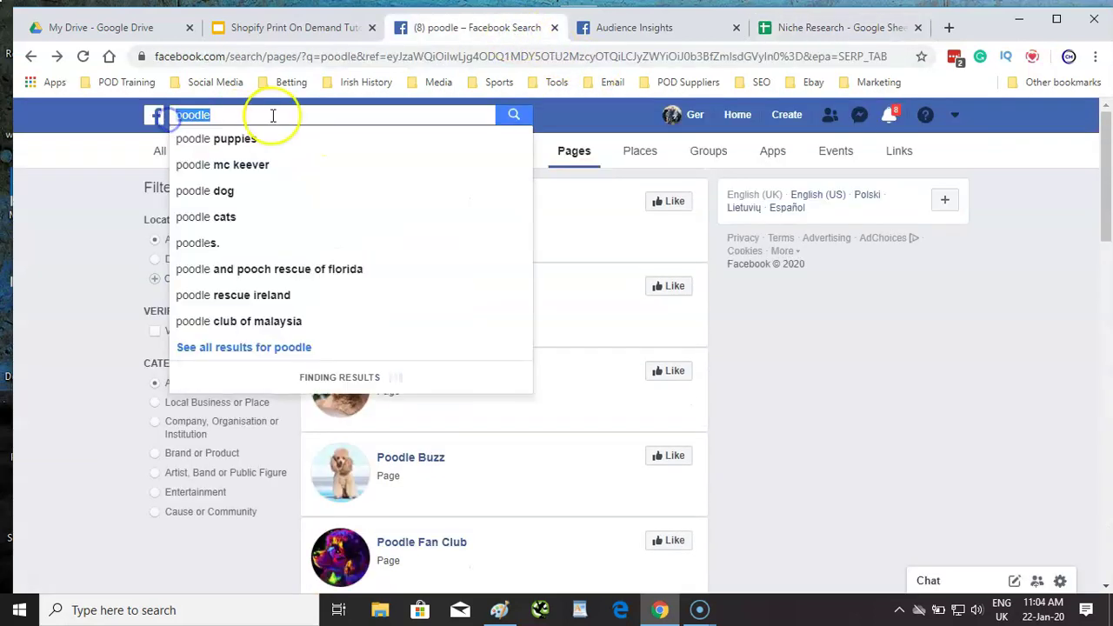
{"action": "type", "text": "german"}
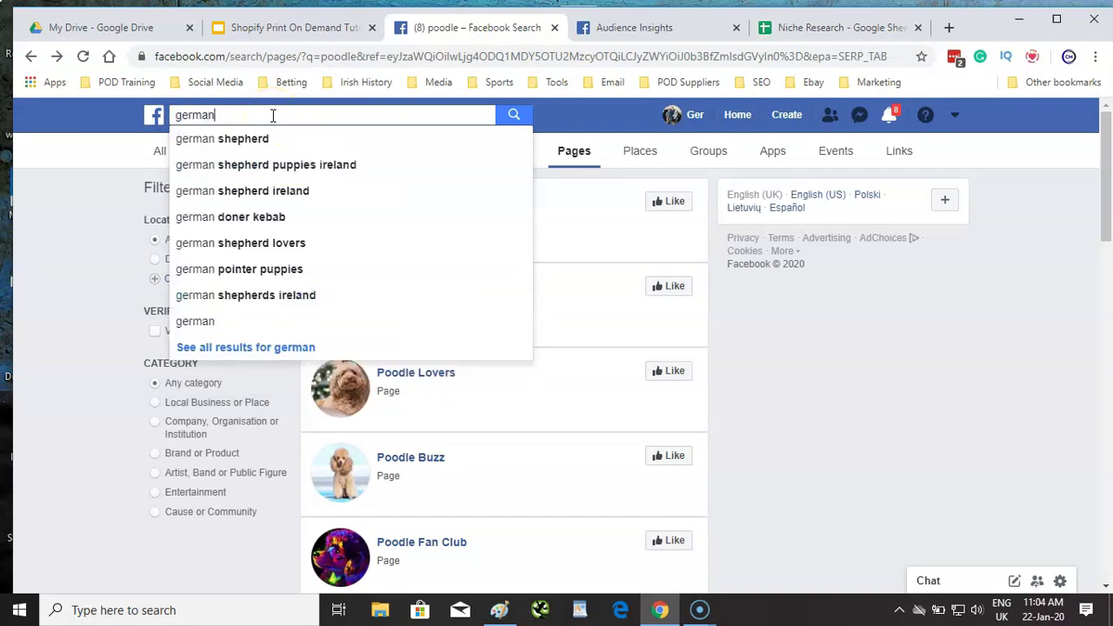
{"action": "left_click", "coordinate": [254, 139]}
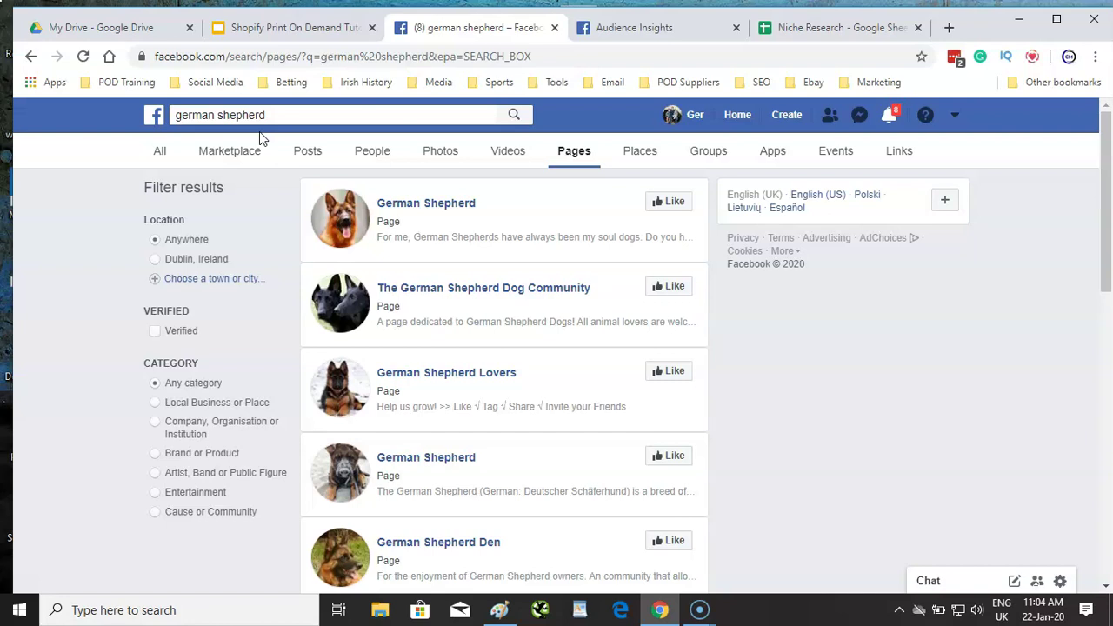
Open the first German Shepherd page in the results and check its number of likes
{"action": "left_click", "coordinate": [454, 203]}
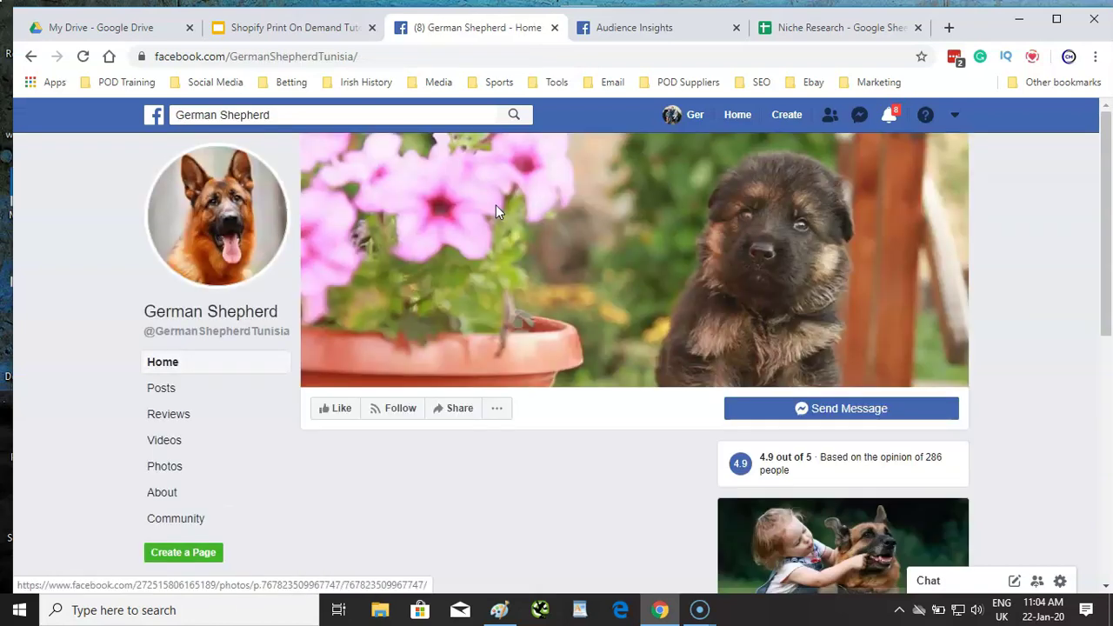
{"action": "scroll", "coordinate": [630, 276], "scroll_direction": "down", "scroll_amount": 3}
{"action": "scroll", "coordinate": [631, 281], "scroll_direction": "down", "scroll_amount": 2}
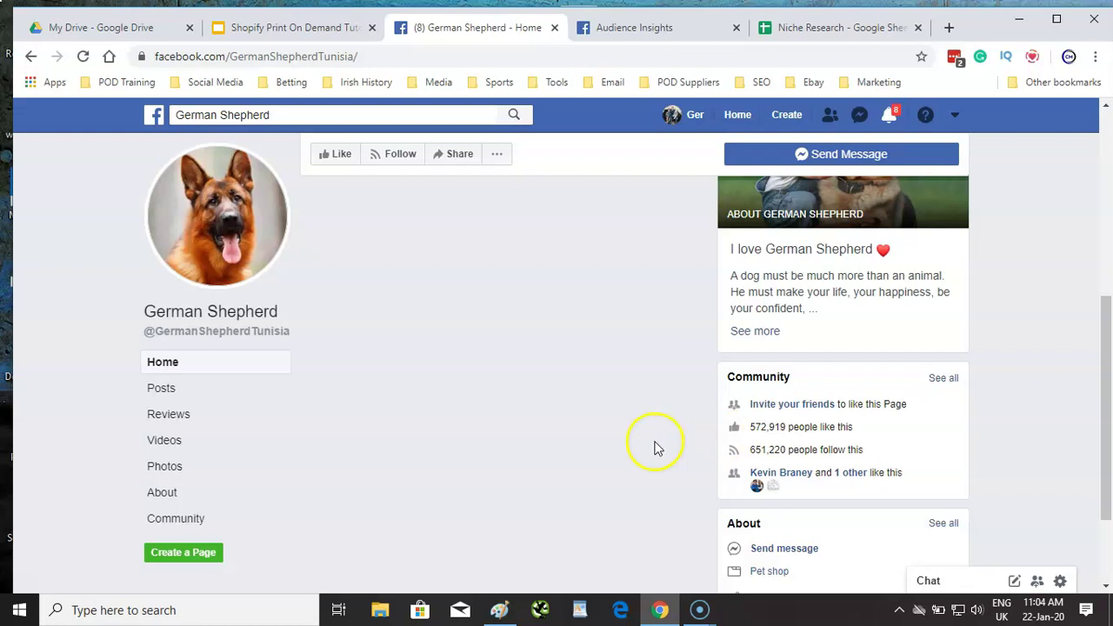
{"action": "scroll", "coordinate": [644, 441], "scroll_direction": "up", "scroll_amount": 2}
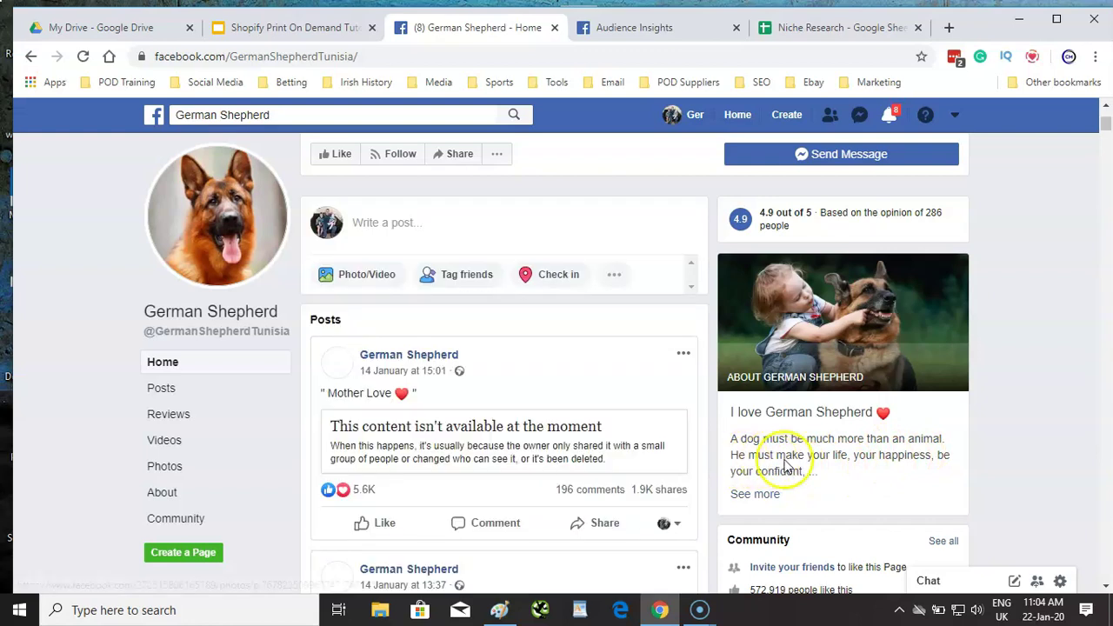
{"action": "scroll", "coordinate": [585, 380], "scroll_direction": "up", "scroll_amount": 3}
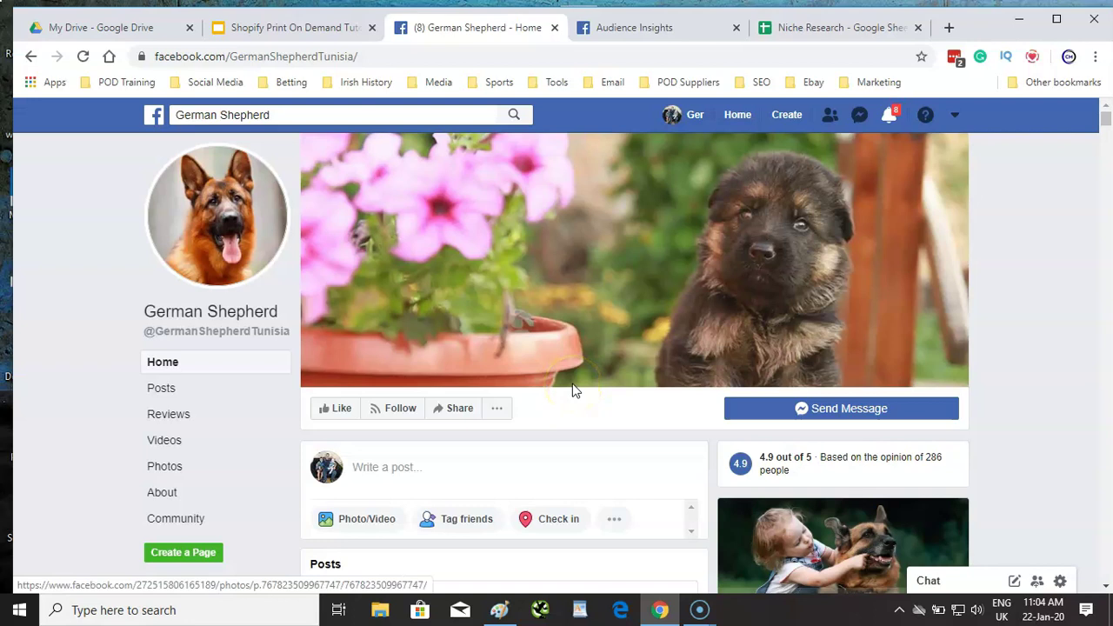
Check the number of likes on the German Shepherd, The German Shepherd Dog Community and German Shepherd Lovers pages
{"action": "scroll", "coordinate": [572, 390], "scroll_direction": "down", "scroll_amount": 3}
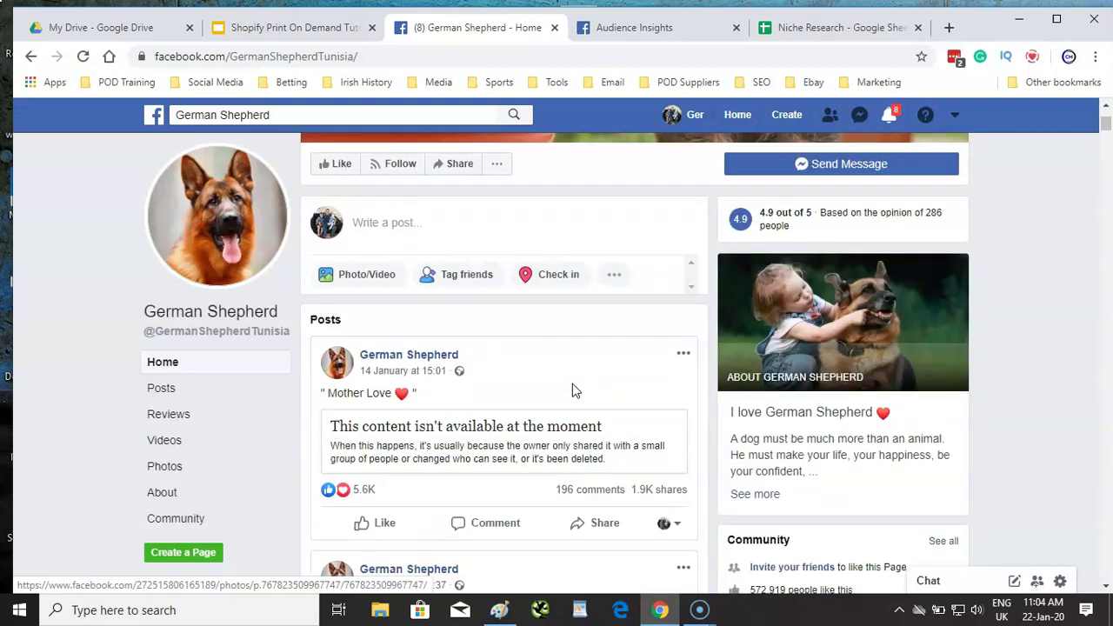
{"action": "scroll", "coordinate": [572, 389], "scroll_direction": "up", "scroll_amount": 3}
{"action": "left_click", "coordinate": [30, 55]}
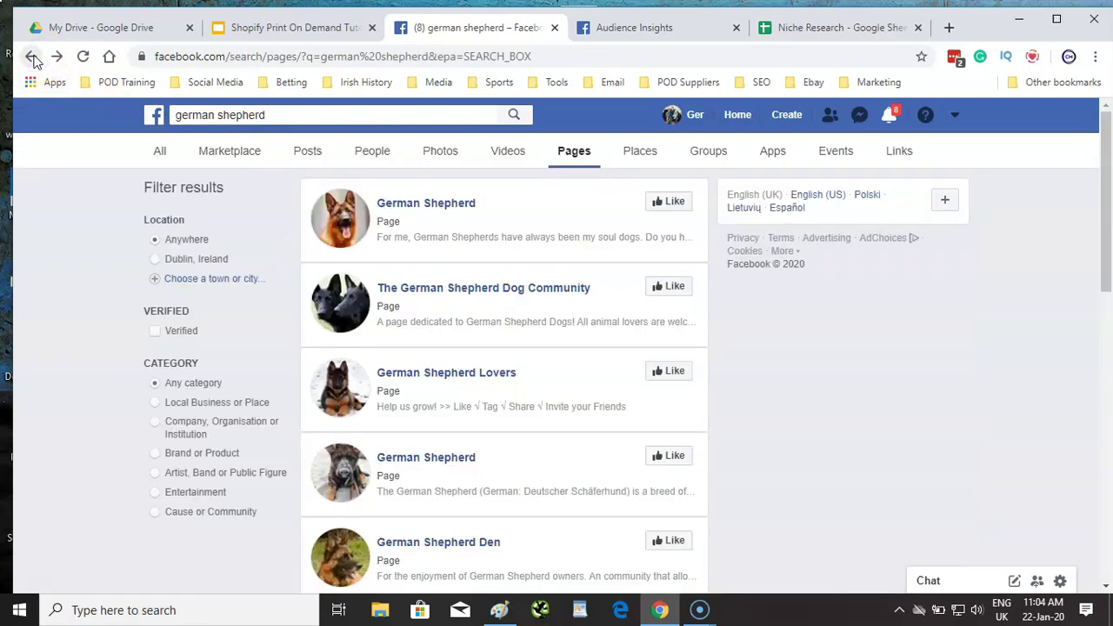
{"action": "left_click", "coordinate": [490, 294]}
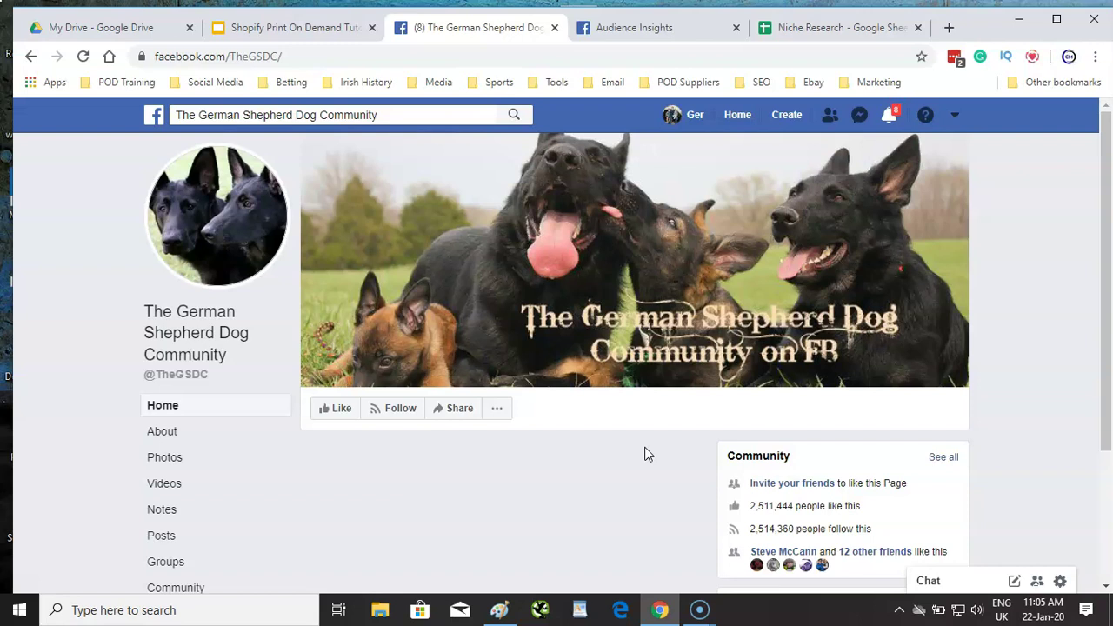
{"action": "left_click", "coordinate": [29, 58]}
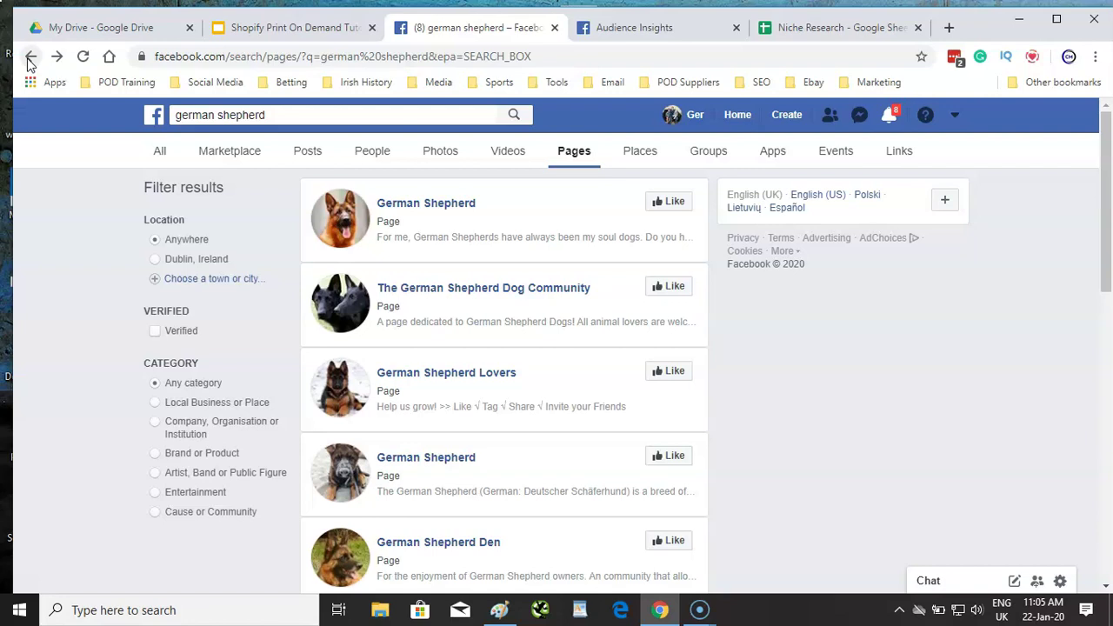
{"action": "left_click", "coordinate": [434, 373]}
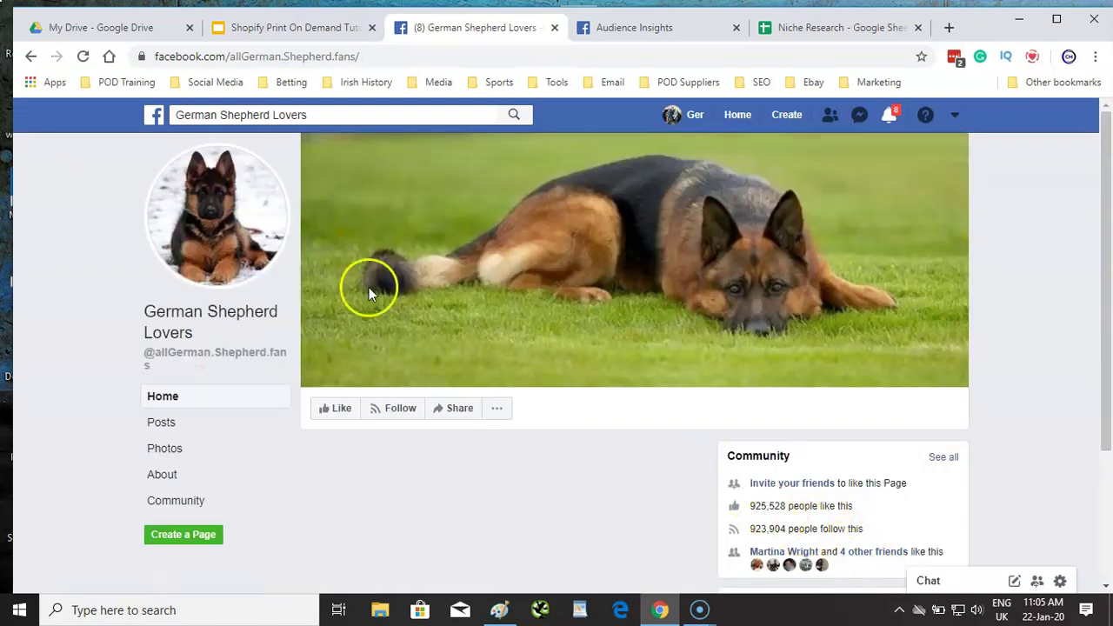
{"action": "left_click", "coordinate": [31, 58]}
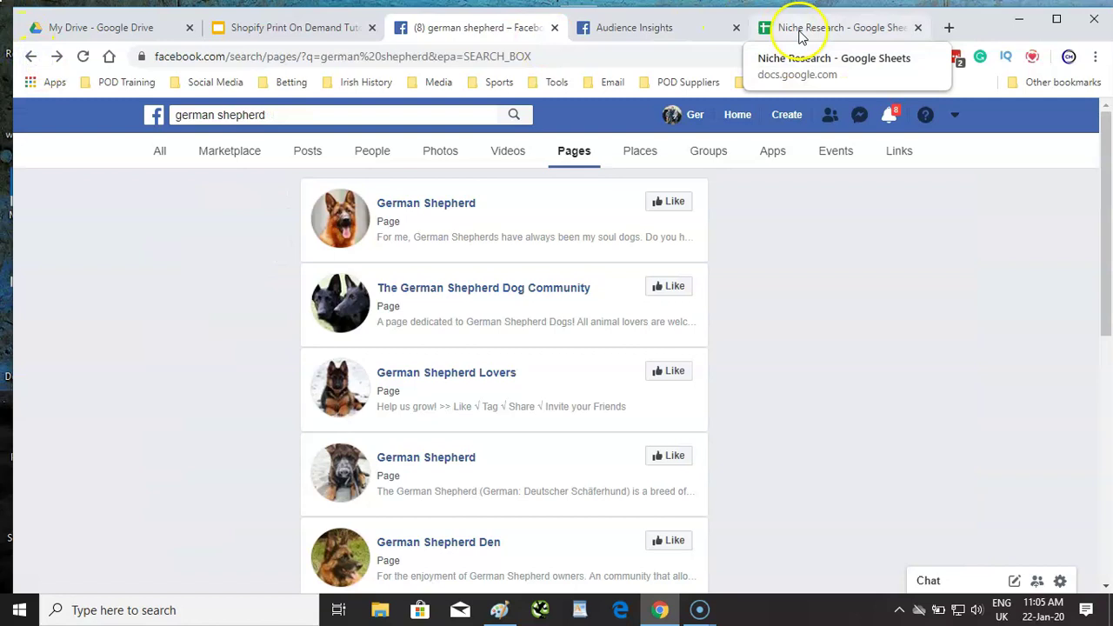
Switch to the Niche Research sheet, record "Yes 2.5 million & others" as the German Shepherds Facebook Like Page, and fit that column to its contents
{"action": "left_click", "coordinate": [793, 27]}
{"action": "type", "text": "Yes 2"}
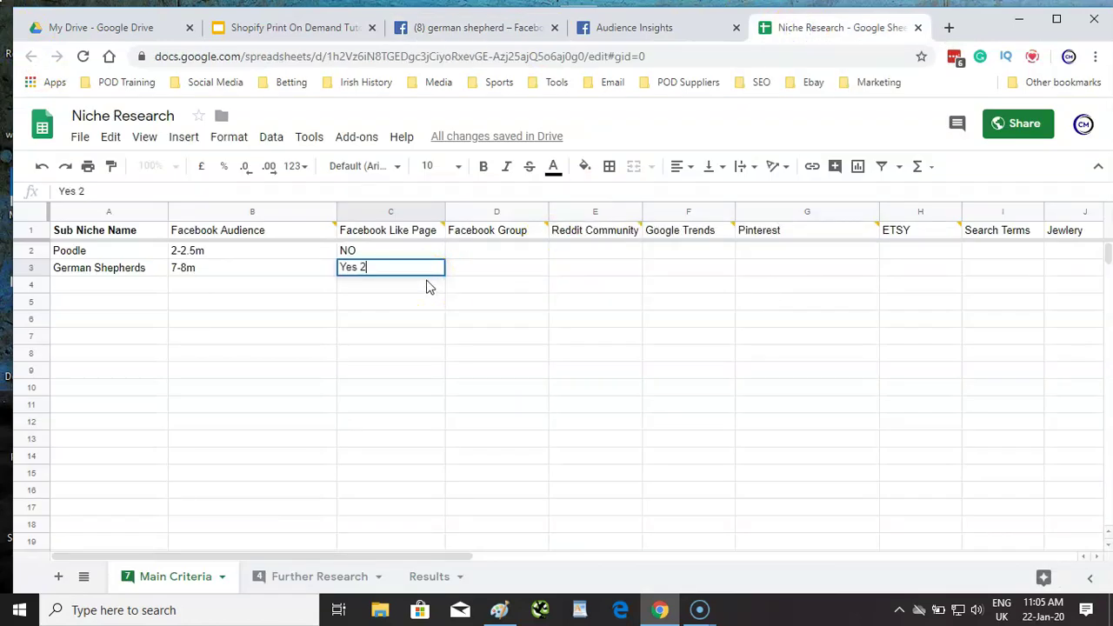
{"action": "type", "text": ".5 million & others"}
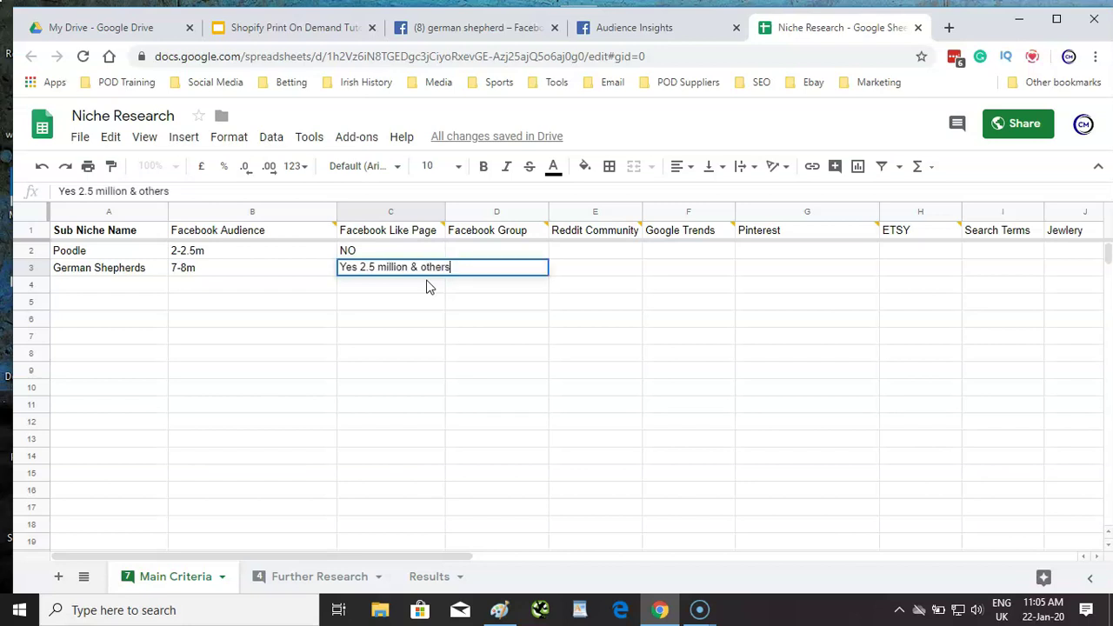
{"action": "left_click", "coordinate": [427, 301]}
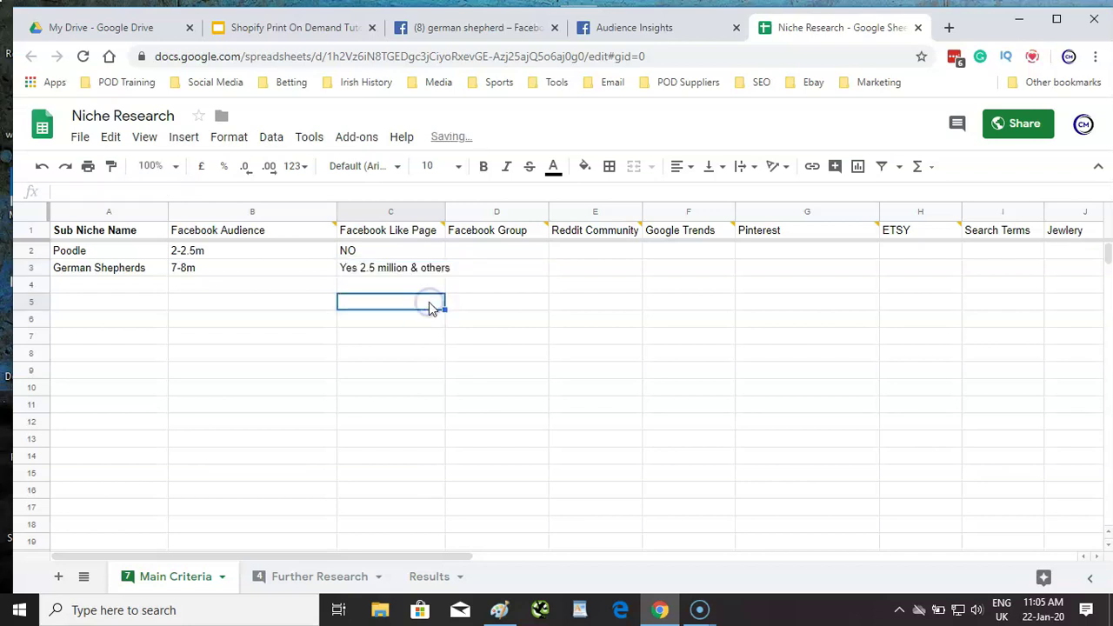
{"action": "double_click", "coordinate": [443, 213]}
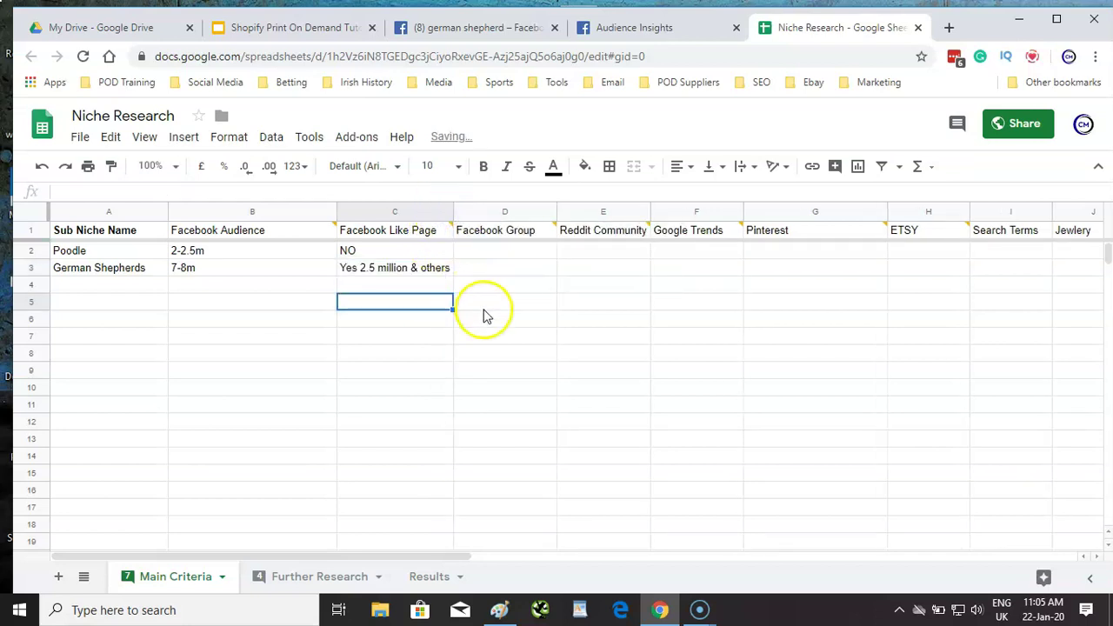
Switch to the Facebook search, show groups for german shepherd, and check the member count of German Shepherd lovers Ireland and UK
{"action": "left_click", "coordinate": [498, 269]}
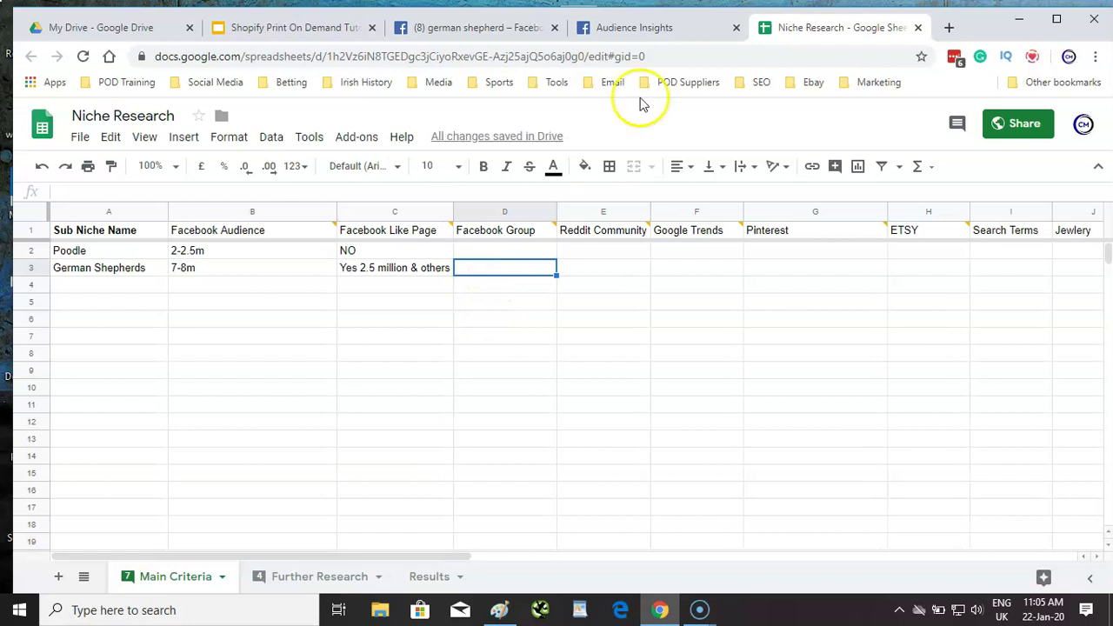
{"action": "left_click", "coordinate": [493, 29]}
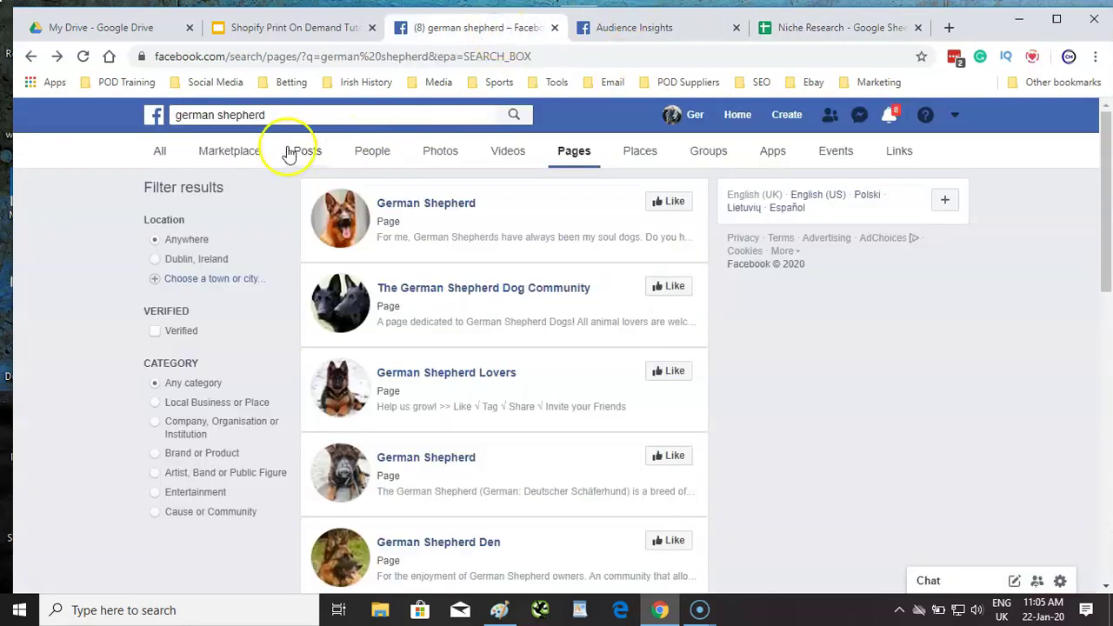
{"action": "left_click", "coordinate": [708, 156]}
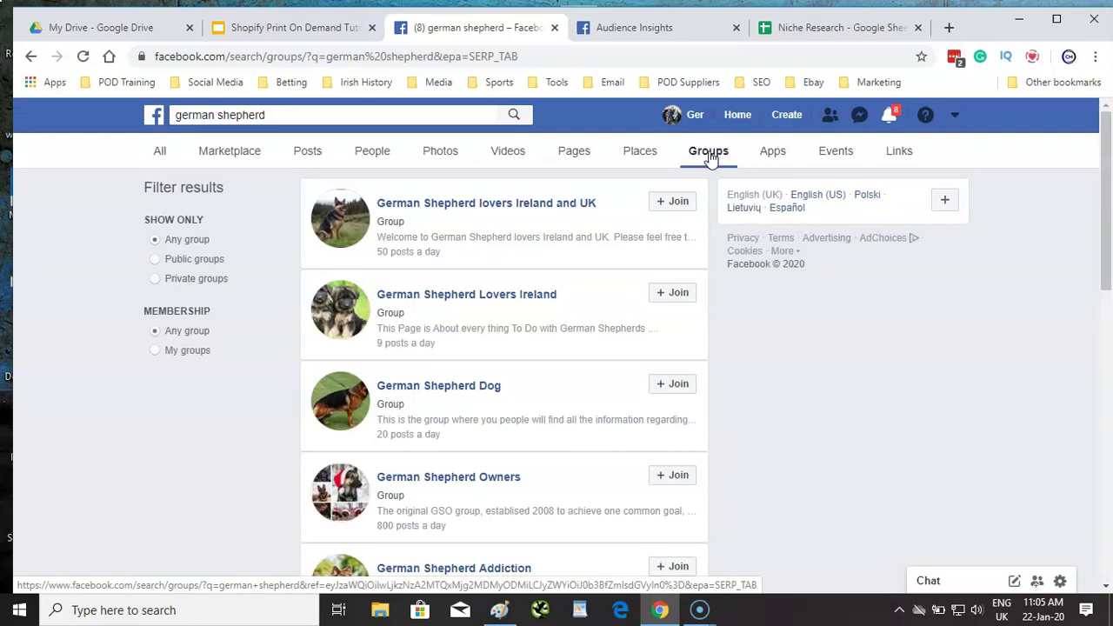
{"action": "left_click", "coordinate": [443, 207]}
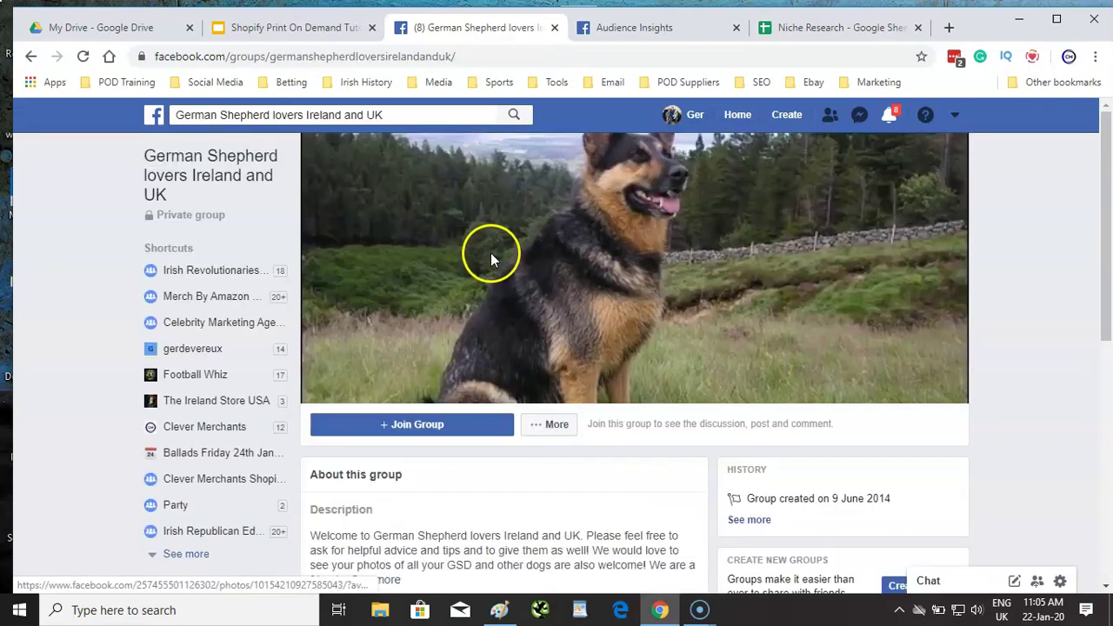
{"action": "scroll", "coordinate": [606, 268], "scroll_direction": "down", "scroll_amount": 3}
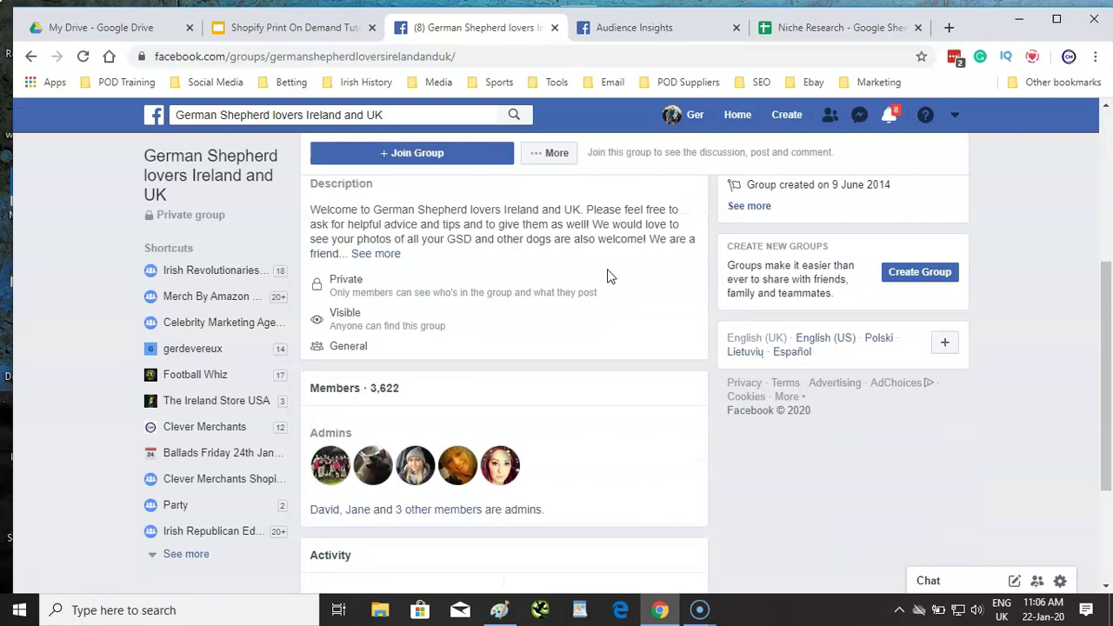
{"action": "left_click", "coordinate": [30, 57]}
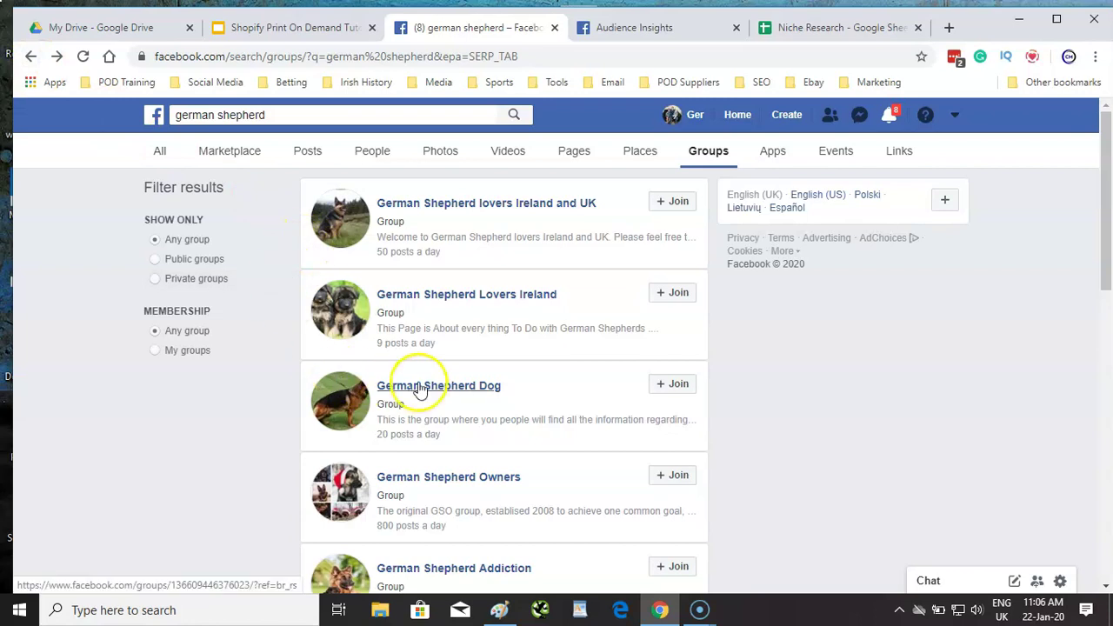
Open the German Shepherd Owners group from the results and check its number of members
{"action": "scroll", "coordinate": [487, 504], "scroll_direction": "down", "scroll_amount": 1}
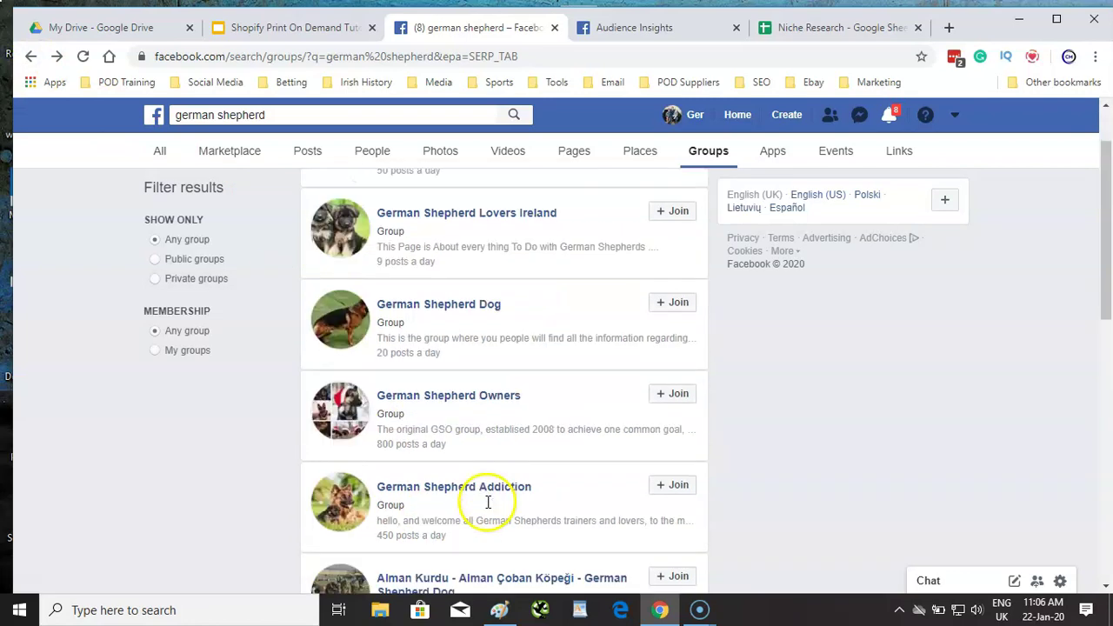
{"action": "left_click", "coordinate": [462, 402]}
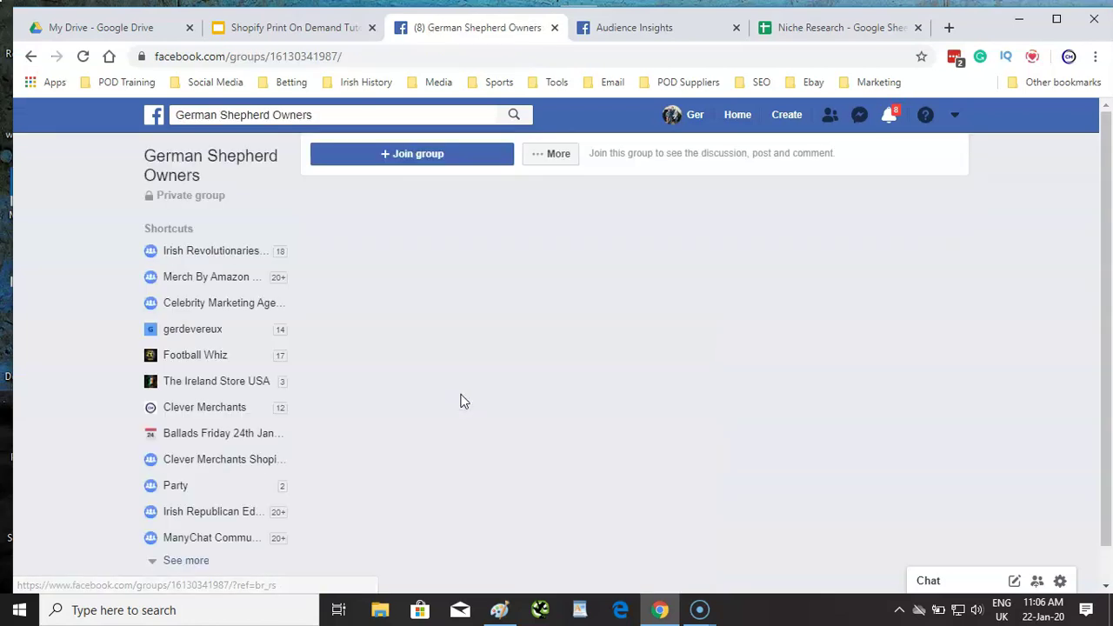
{"action": "scroll", "coordinate": [591, 343], "scroll_direction": "down", "scroll_amount": 3}
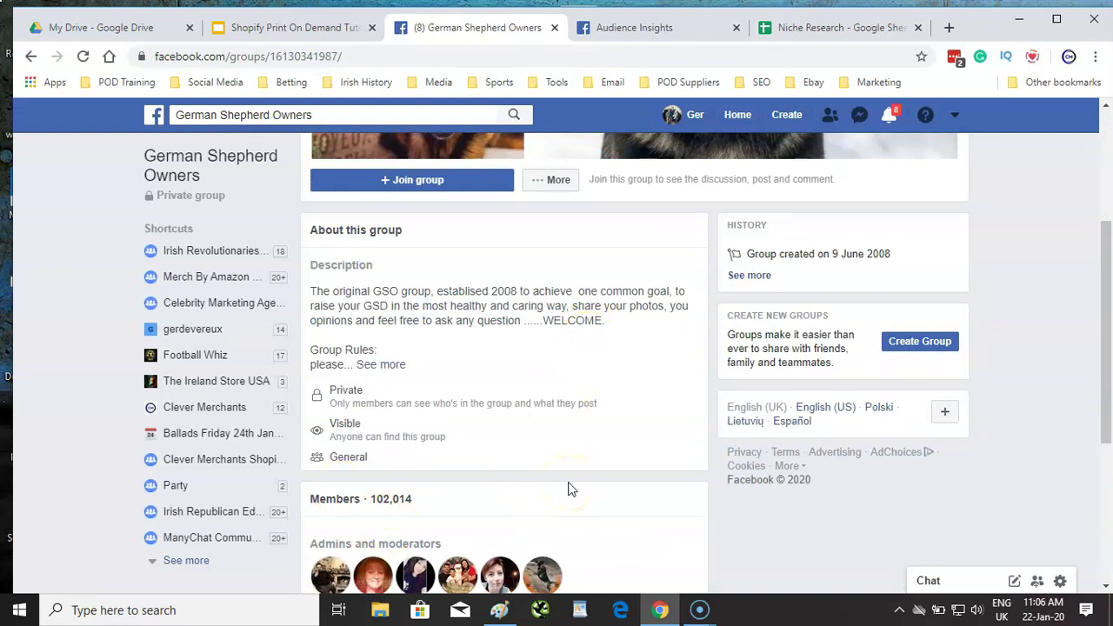
{"action": "scroll", "coordinate": [570, 490], "scroll_direction": "up", "scroll_amount": 3}
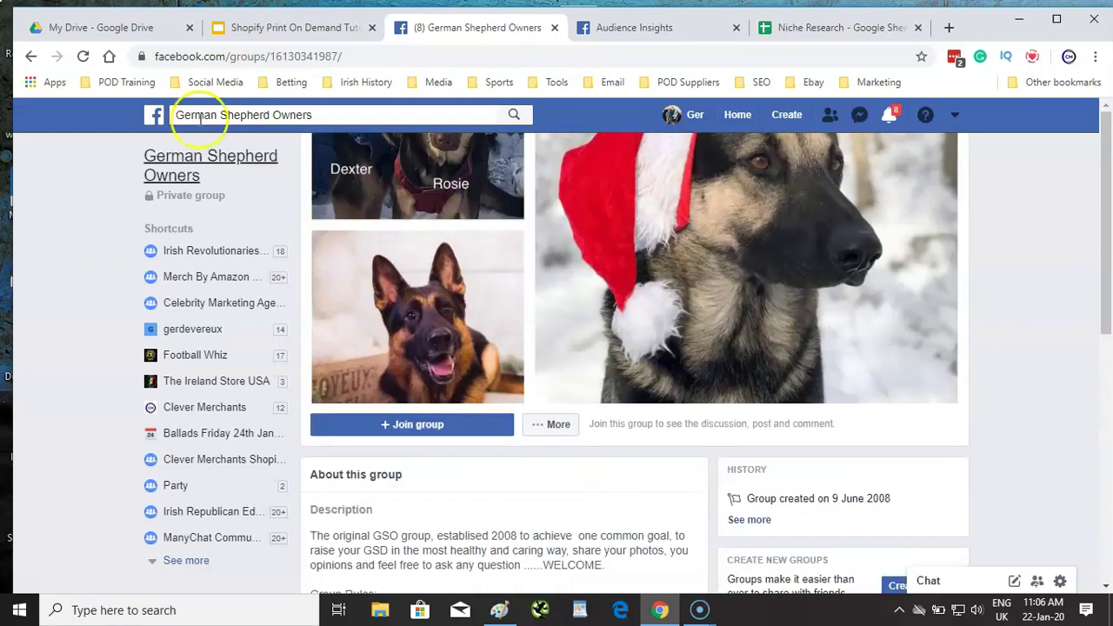
{"action": "left_click", "coordinate": [30, 56]}
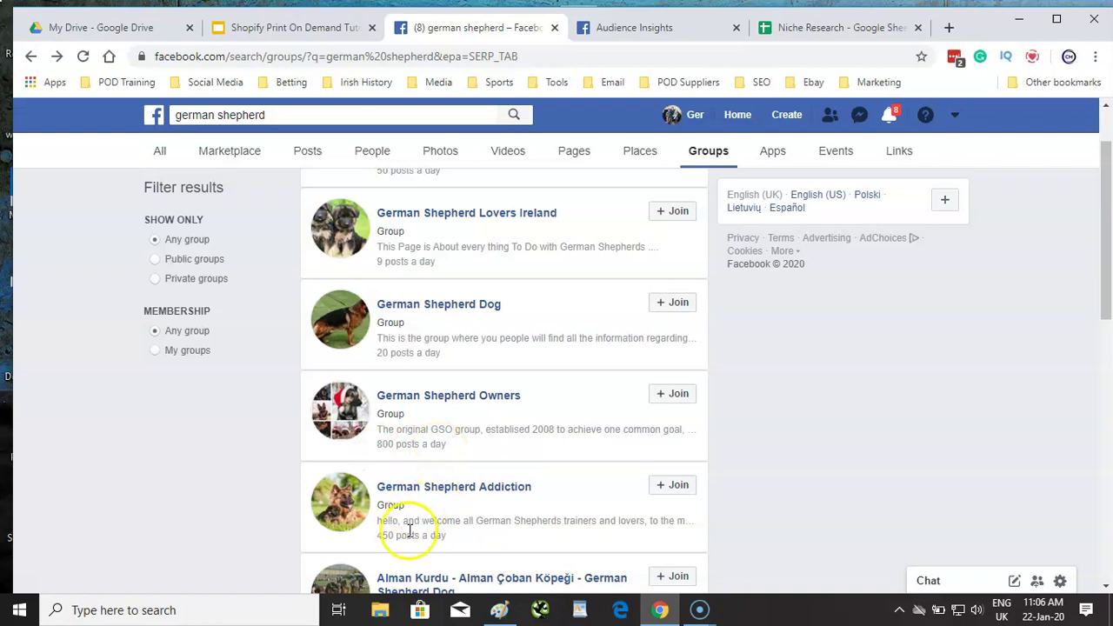
Open the German Shepherd Addiction group and check its recent activity and number of members
{"action": "scroll", "coordinate": [453, 499], "scroll_direction": "down", "scroll_amount": 1}
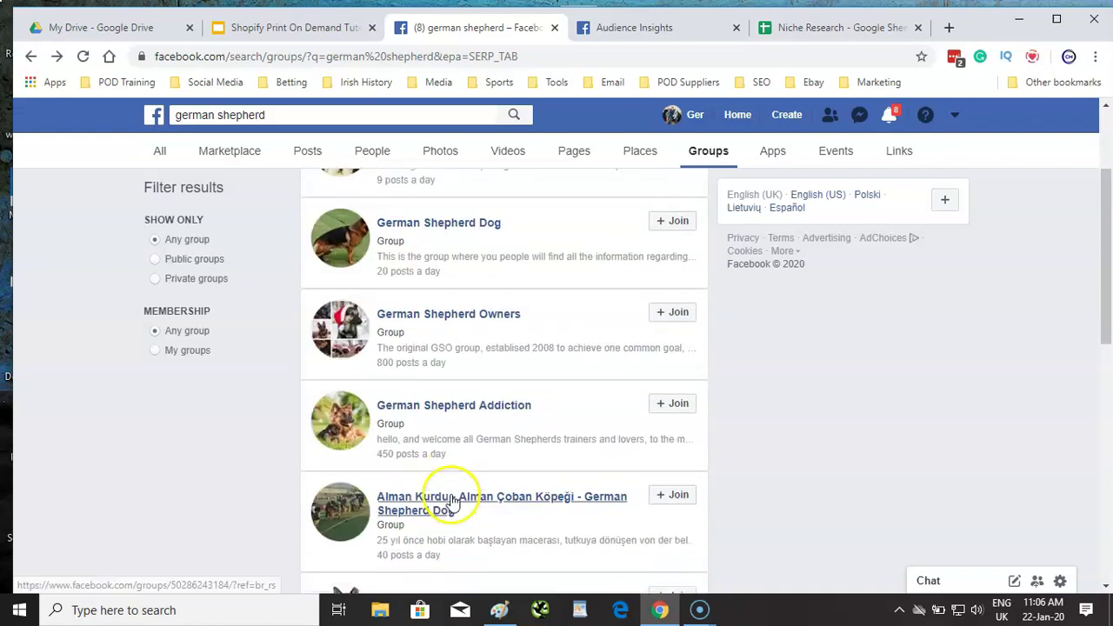
{"action": "left_click", "coordinate": [438, 414]}
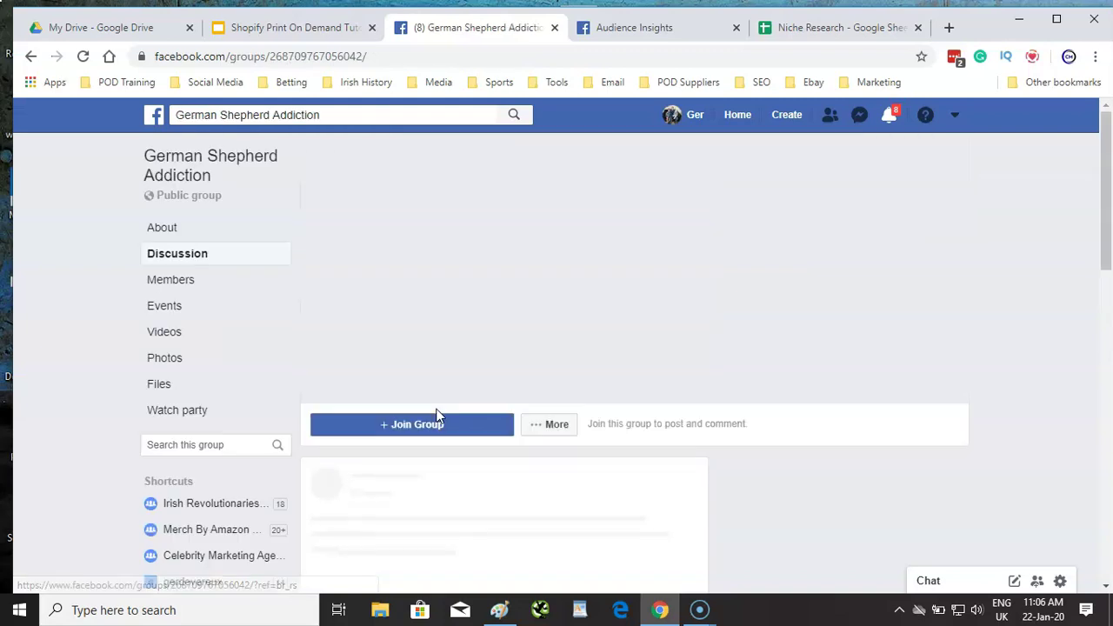
{"action": "scroll", "coordinate": [435, 407], "scroll_direction": "down", "scroll_amount": 2}
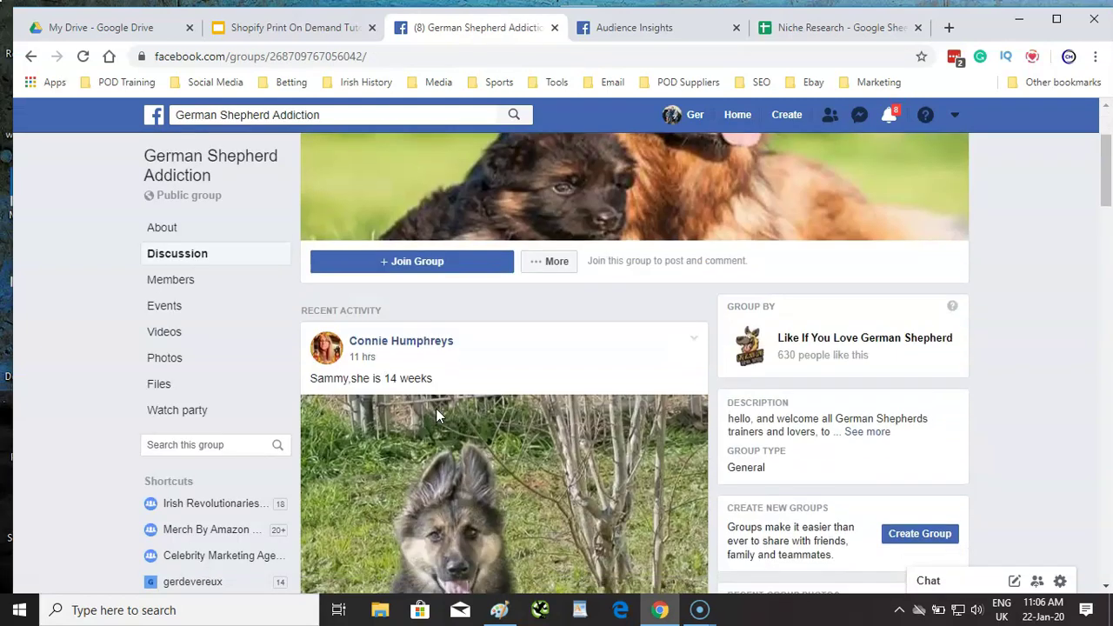
{"action": "scroll", "coordinate": [436, 408], "scroll_direction": "down", "scroll_amount": 2}
{"action": "scroll", "coordinate": [435, 408], "scroll_direction": "down", "scroll_amount": 2}
{"action": "scroll", "coordinate": [436, 408], "scroll_direction": "up", "scroll_amount": 3}
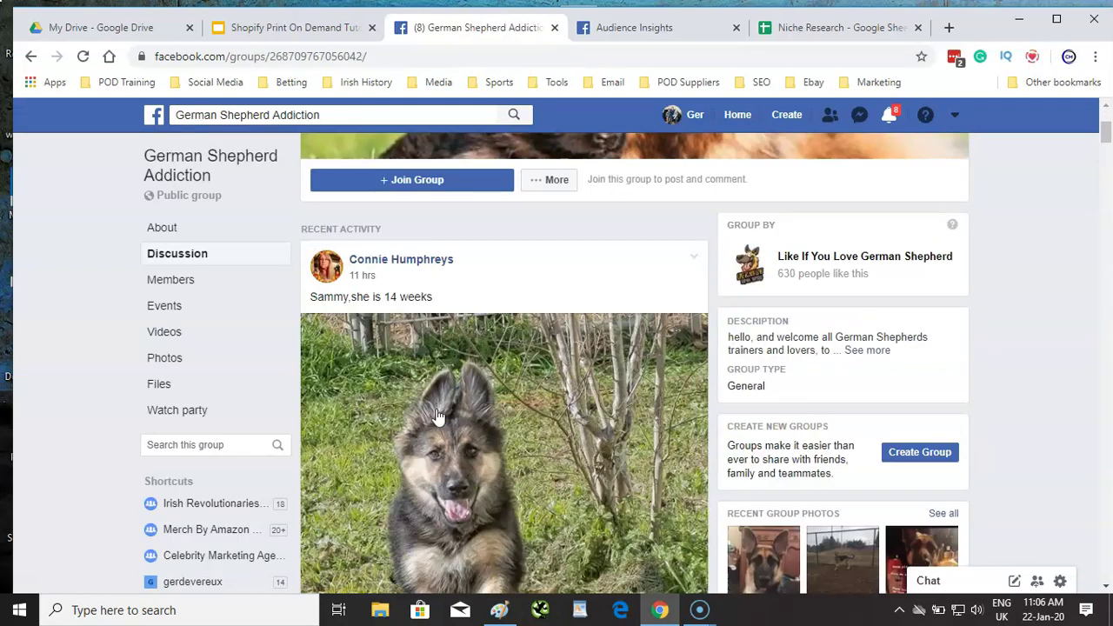
{"action": "left_click", "coordinate": [172, 281]}
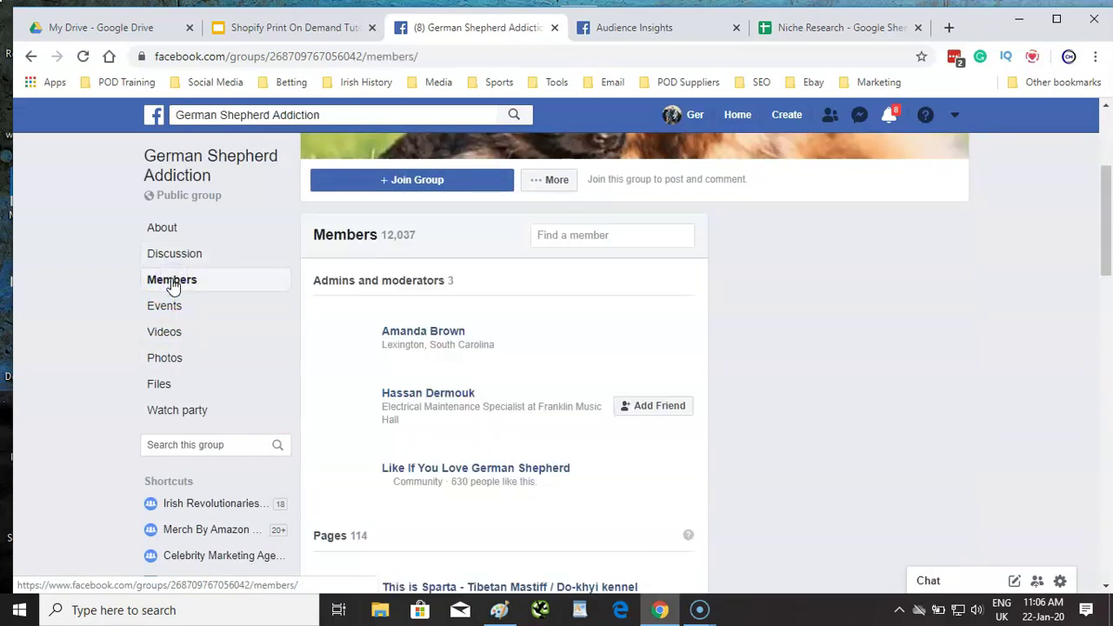
{"action": "scroll", "coordinate": [384, 289], "scroll_direction": "down", "scroll_amount": 3}
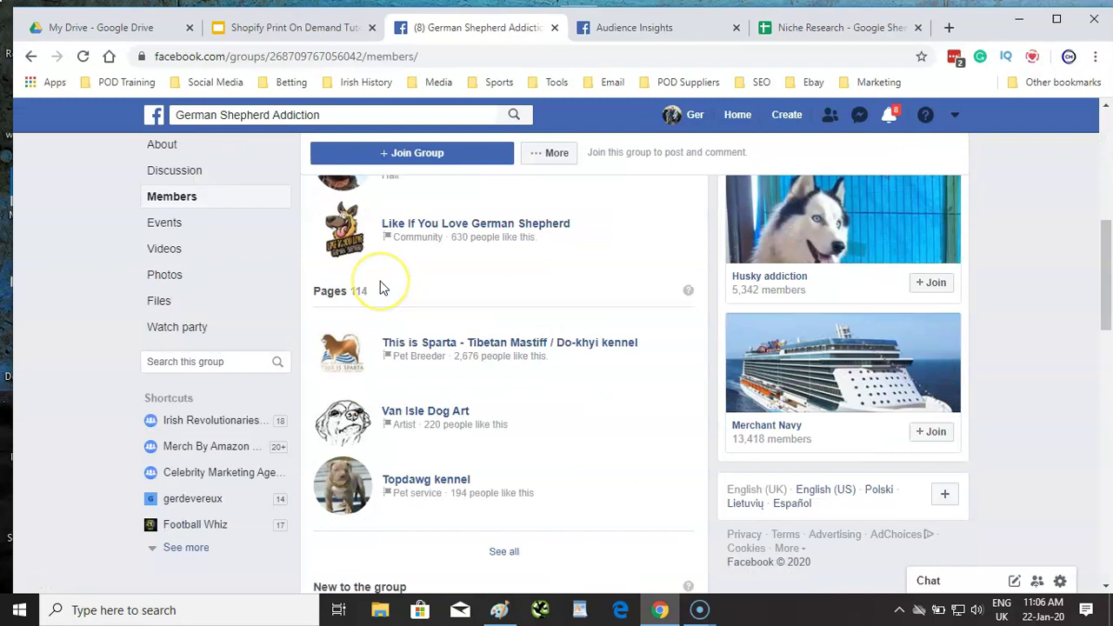
{"action": "scroll", "coordinate": [382, 289], "scroll_direction": "up", "scroll_amount": 2}
{"action": "scroll", "coordinate": [380, 287], "scroll_direction": "up", "scroll_amount": 2}
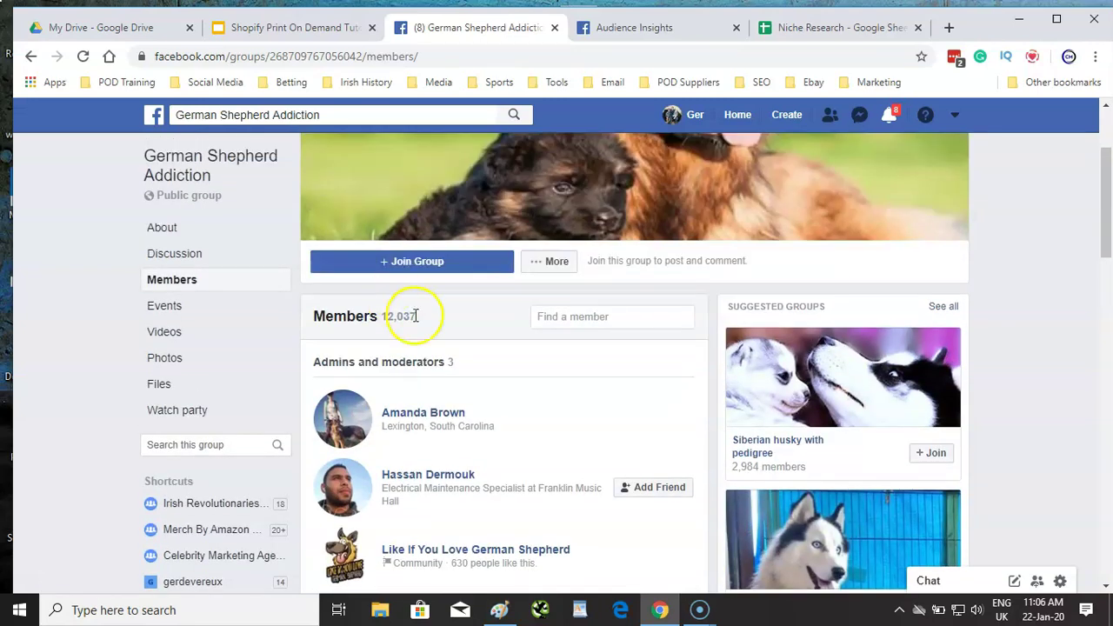
{"action": "left_click", "coordinate": [31, 55]}
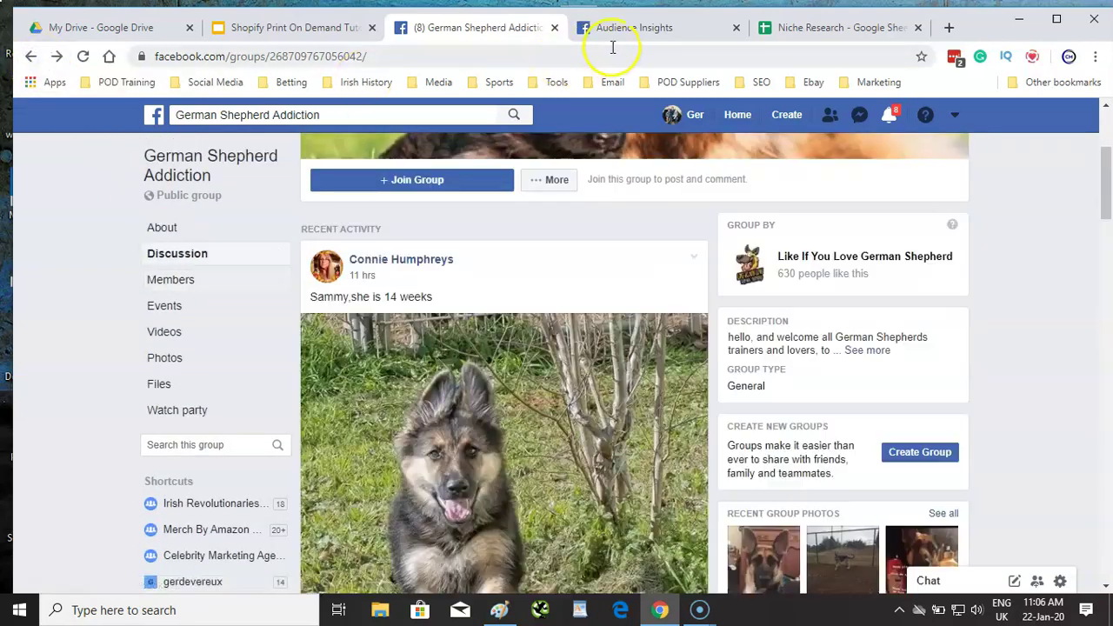
Switch to the Niche Research sheet and record "Yes 102,000" as the Facebook Group result for German Shepherds
{"action": "left_click", "coordinate": [800, 27]}
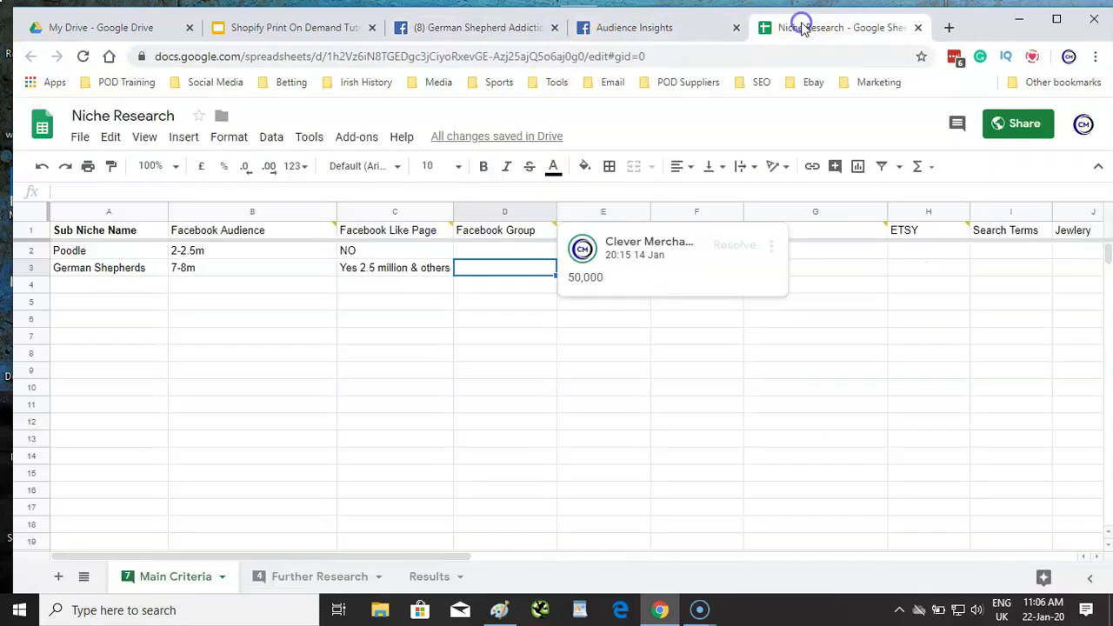
{"action": "left_click", "coordinate": [490, 273]}
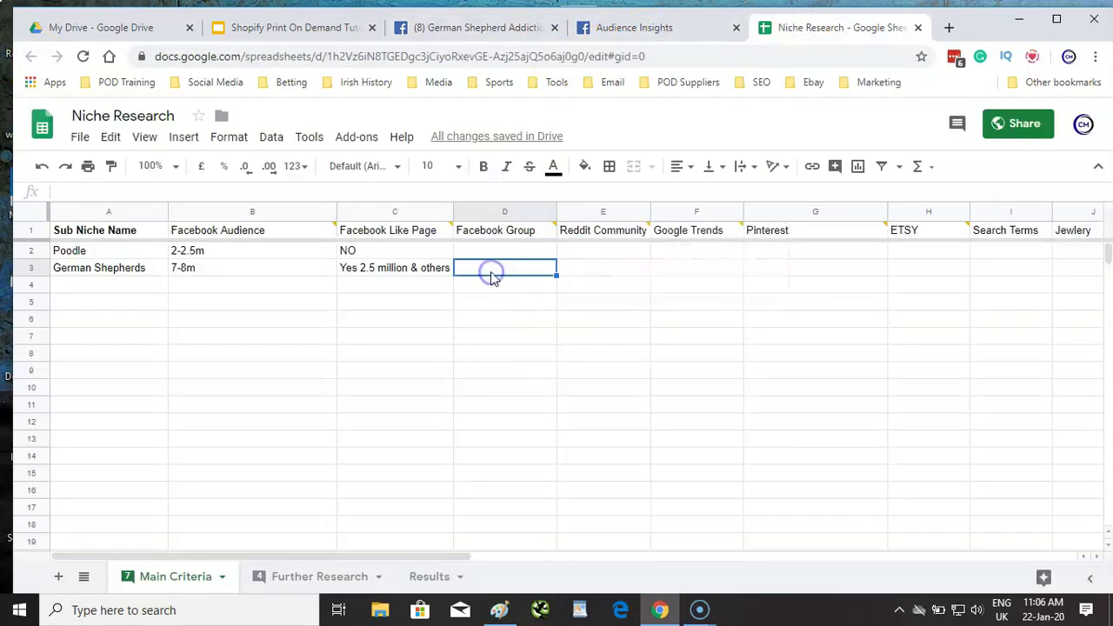
{"action": "type", "text": "Yes 102,000"}
{"action": "left_click", "coordinate": [492, 300]}
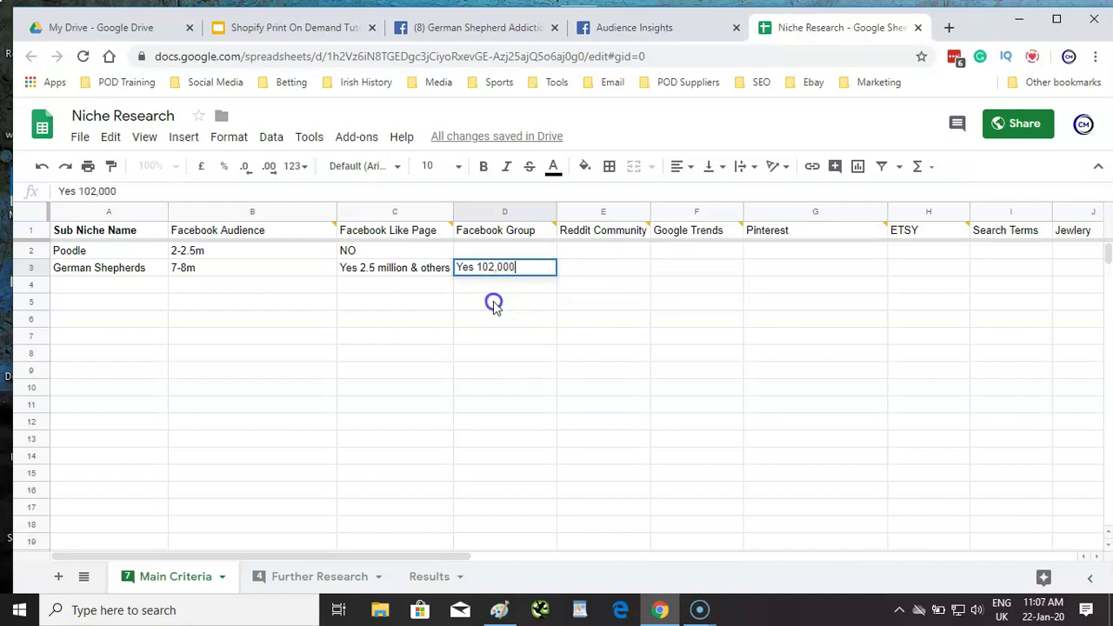
Select the German Shepherds Reddit Community cell, then switch to the sub niche criteria presentation and open its Reddit link
{"action": "left_click", "coordinate": [587, 274]}
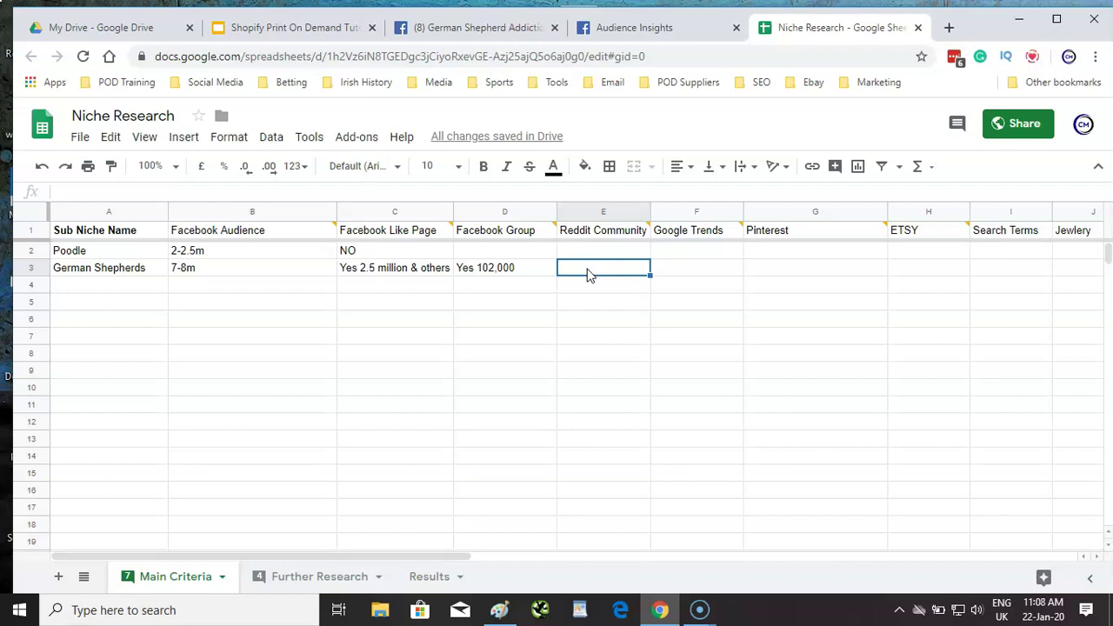
{"action": "left_click", "coordinate": [310, 29]}
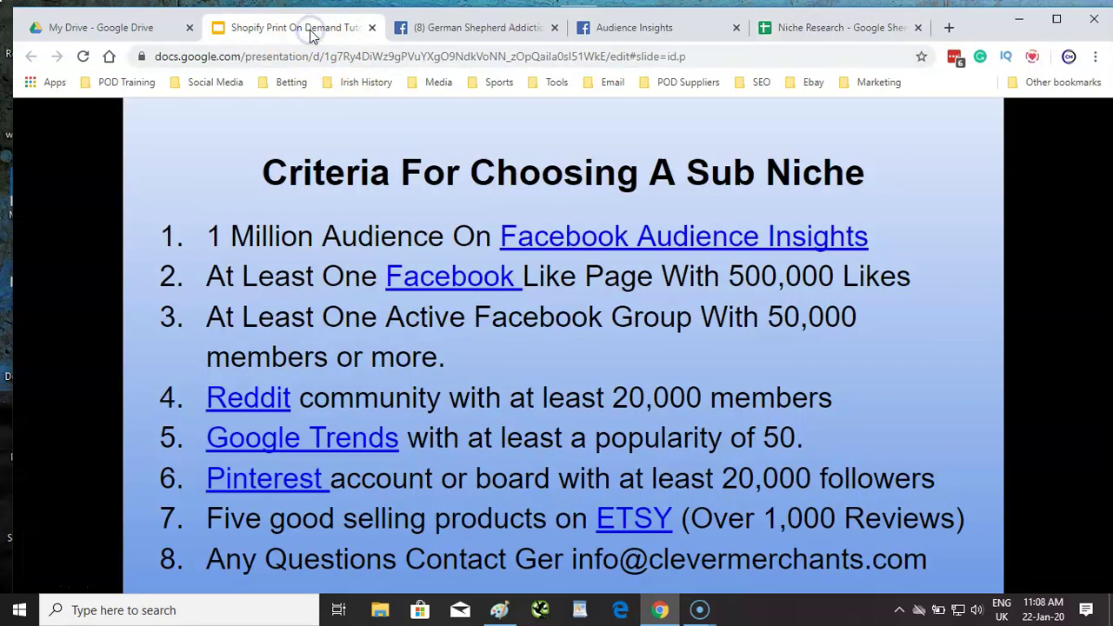
{"action": "left_click", "coordinate": [260, 395]}
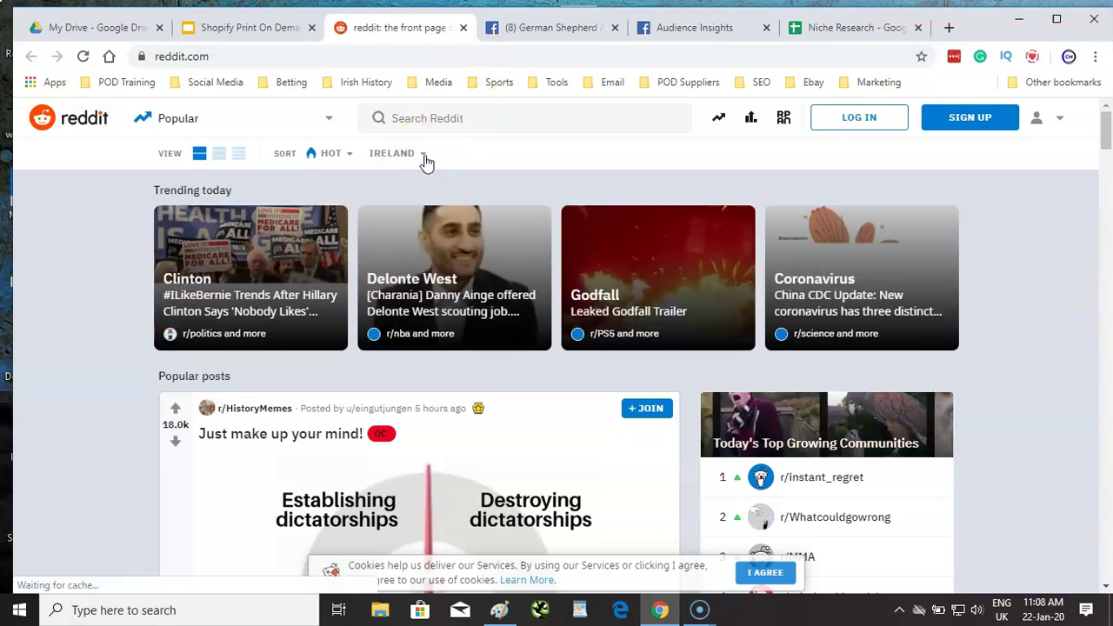
Change the location filter of Reddit's popular posts from Ireland to Everywhere
{"action": "left_click", "coordinate": [423, 162]}
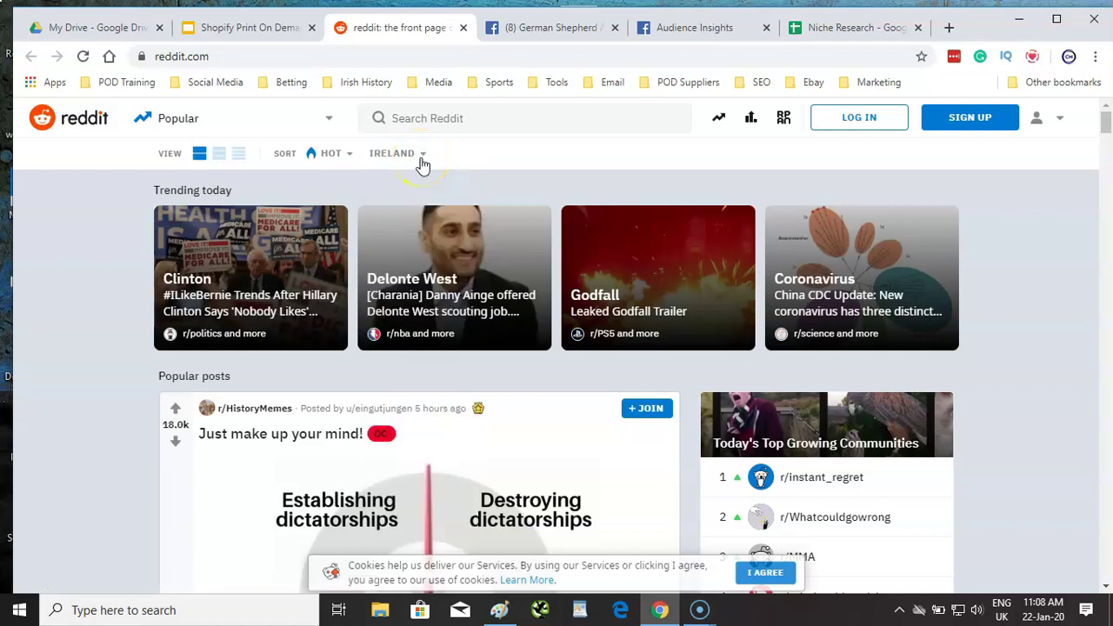
{"action": "left_click", "coordinate": [401, 181]}
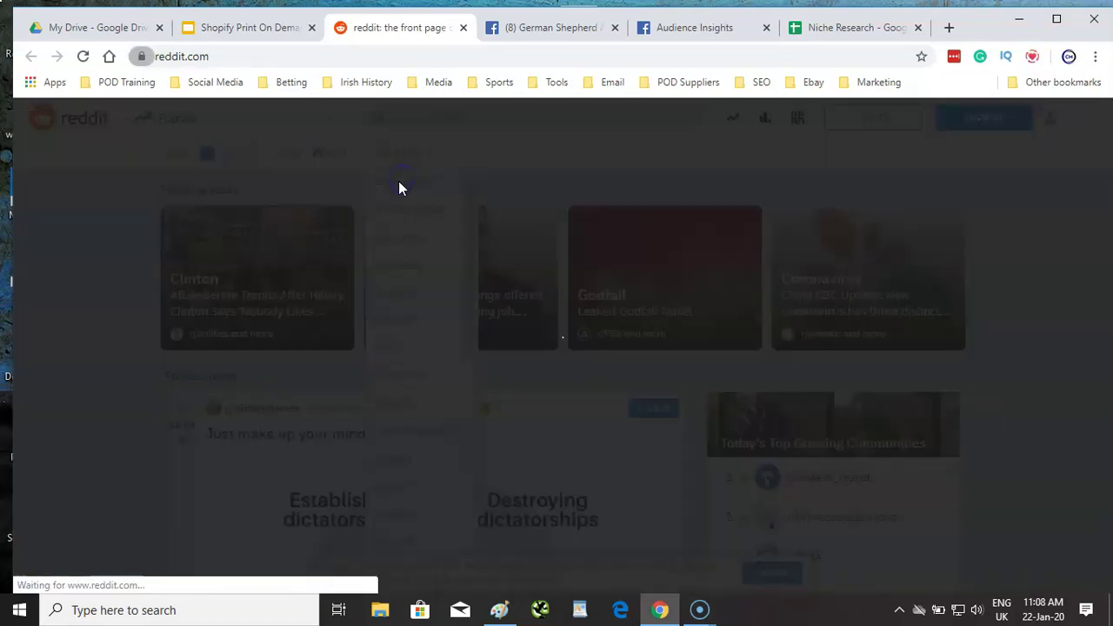
{"action": "left_click", "coordinate": [298, 158]}
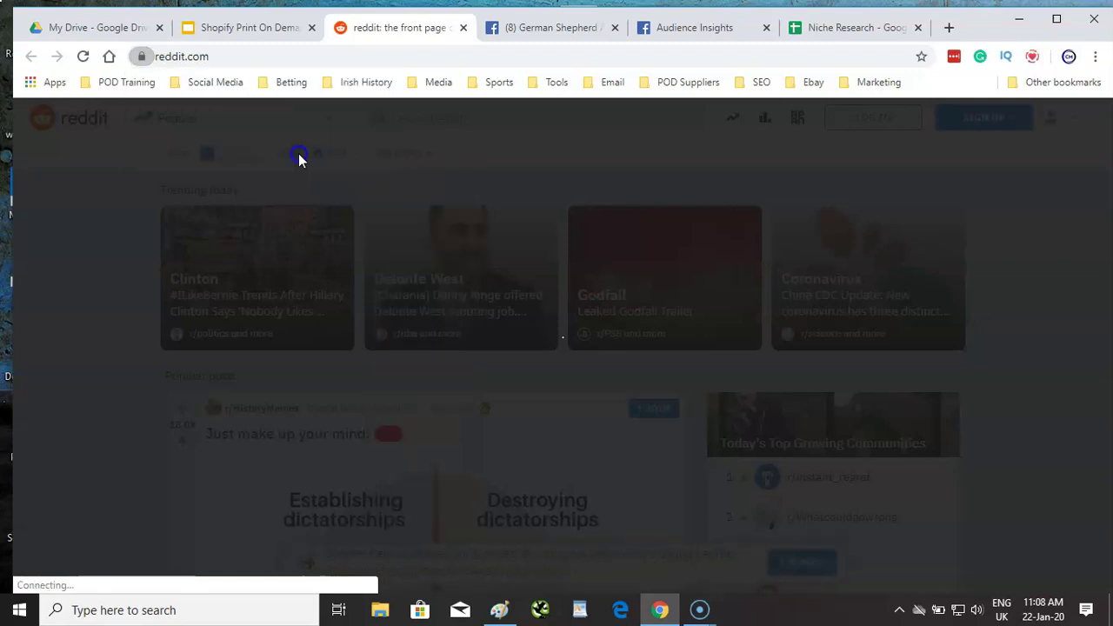
{"action": "left_click", "coordinate": [422, 158]}
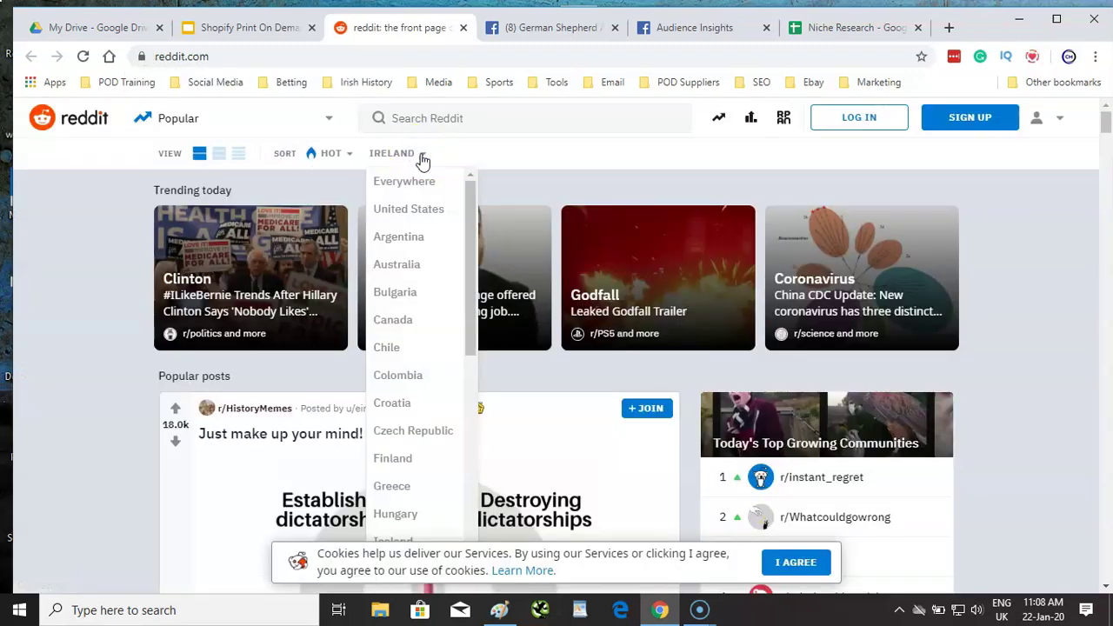
{"action": "left_click", "coordinate": [405, 184]}
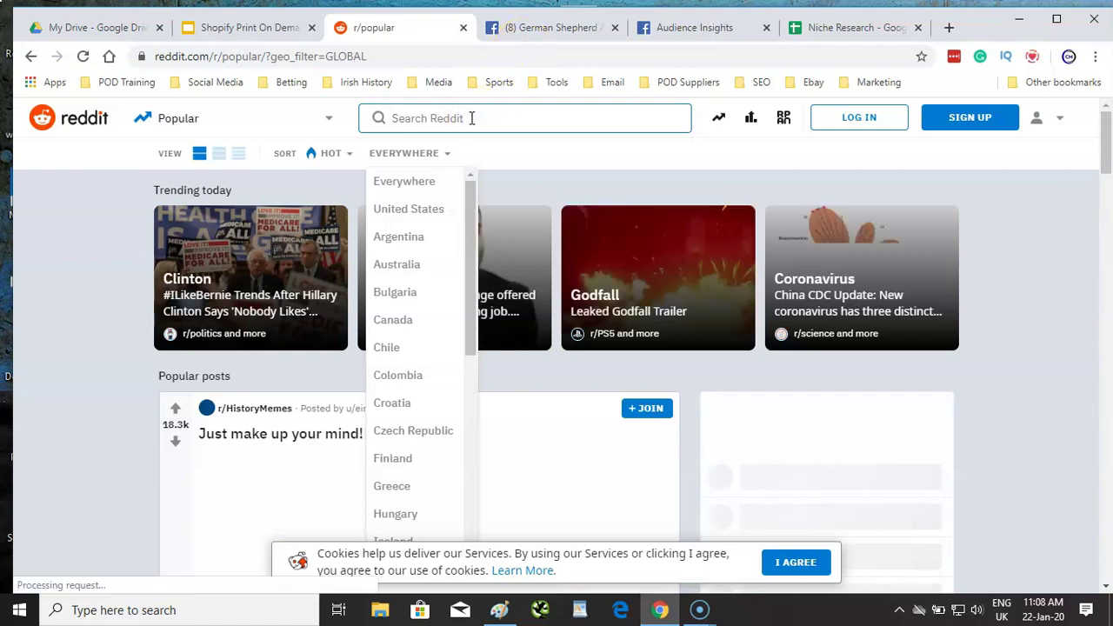
Search Reddit for "german shepherd" and check the member numbers of the matching communities
{"action": "left_click", "coordinate": [469, 119]}
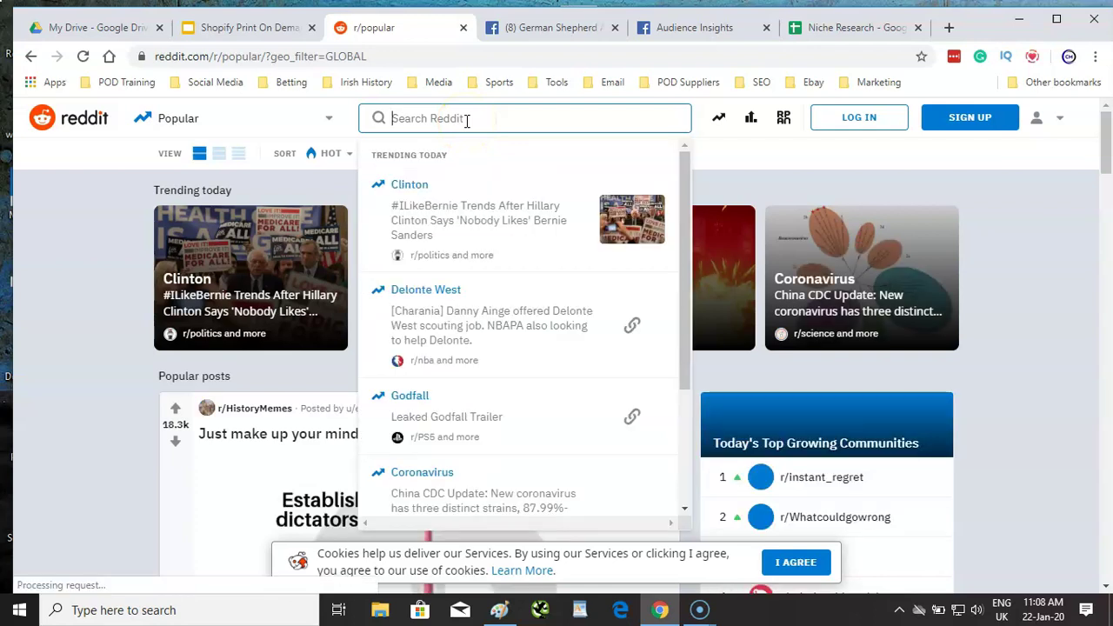
{"action": "type", "text": "gger"}
{"action": "key", "text": "BackSpace"}
{"action": "key", "text": "BackSpace"}
{"action": "key", "text": "BackSpace"}
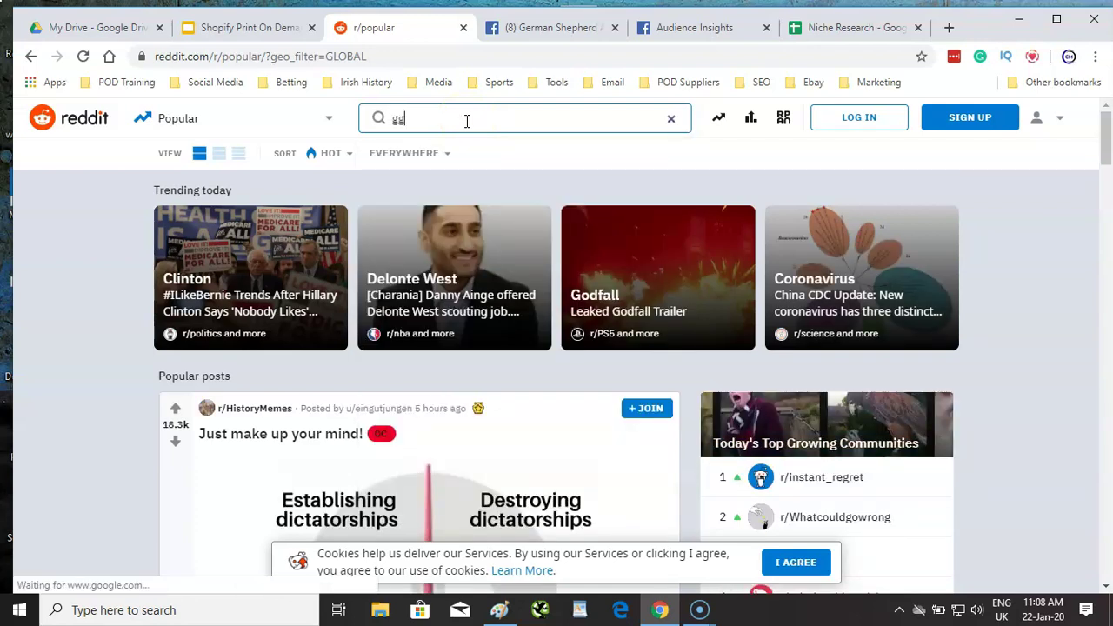
{"action": "type", "text": "erman "}
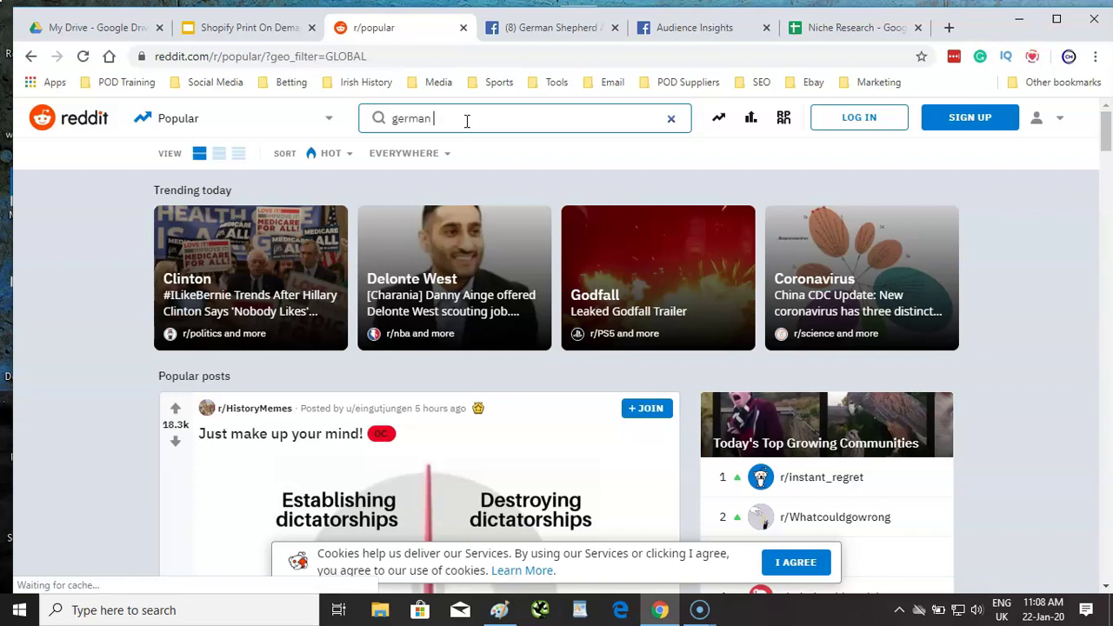
{"action": "type", "text": "sh"}
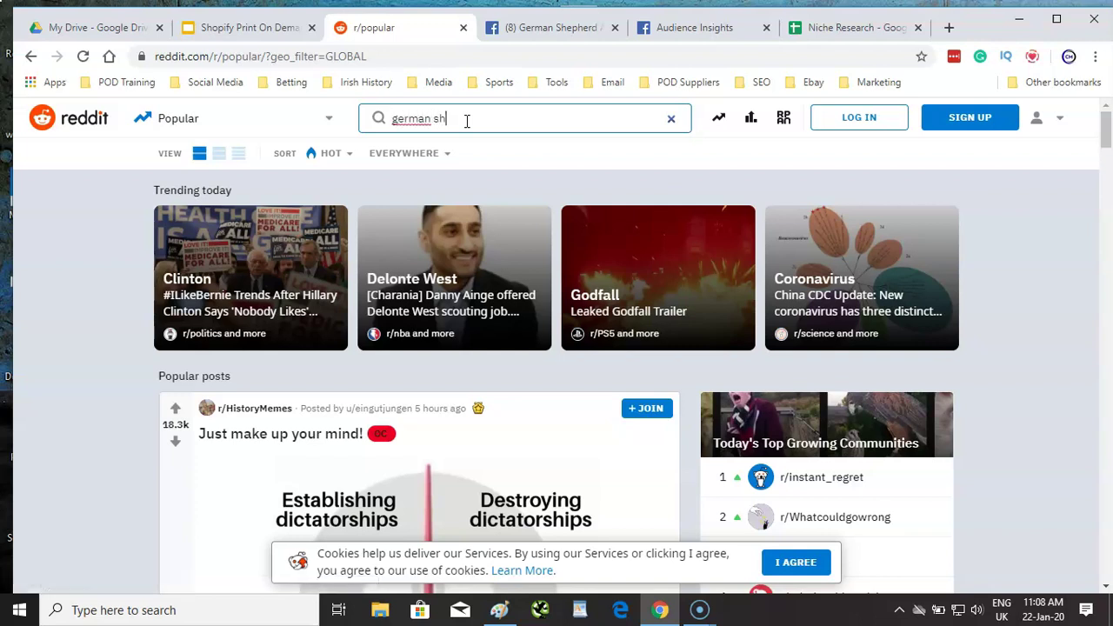
{"action": "type", "text": "epherd"}
{"action": "key", "text": "Return"}
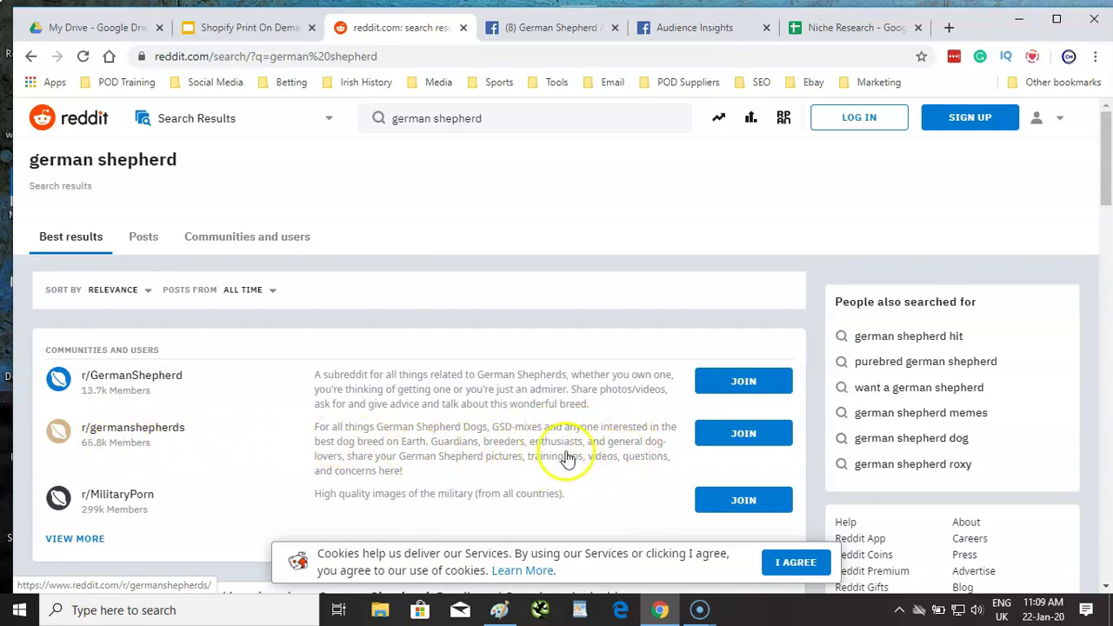
Switch to the Niche Research sheet and select the Reddit Community cell in the German Shepherds row
{"action": "left_click", "coordinate": [826, 26]}
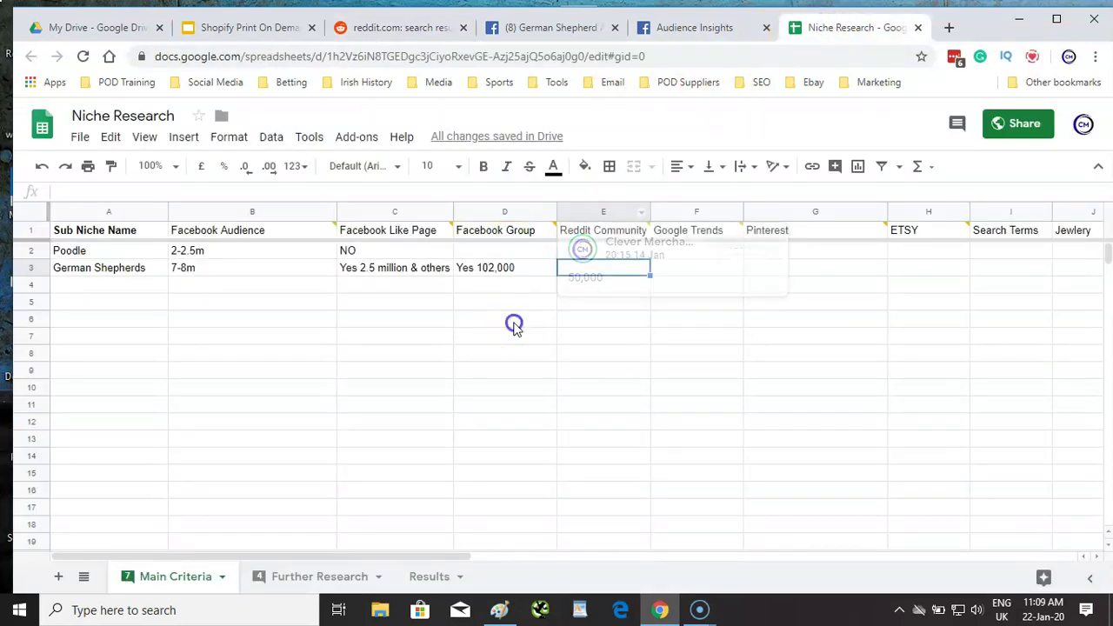
{"action": "left_click", "coordinate": [604, 272]}
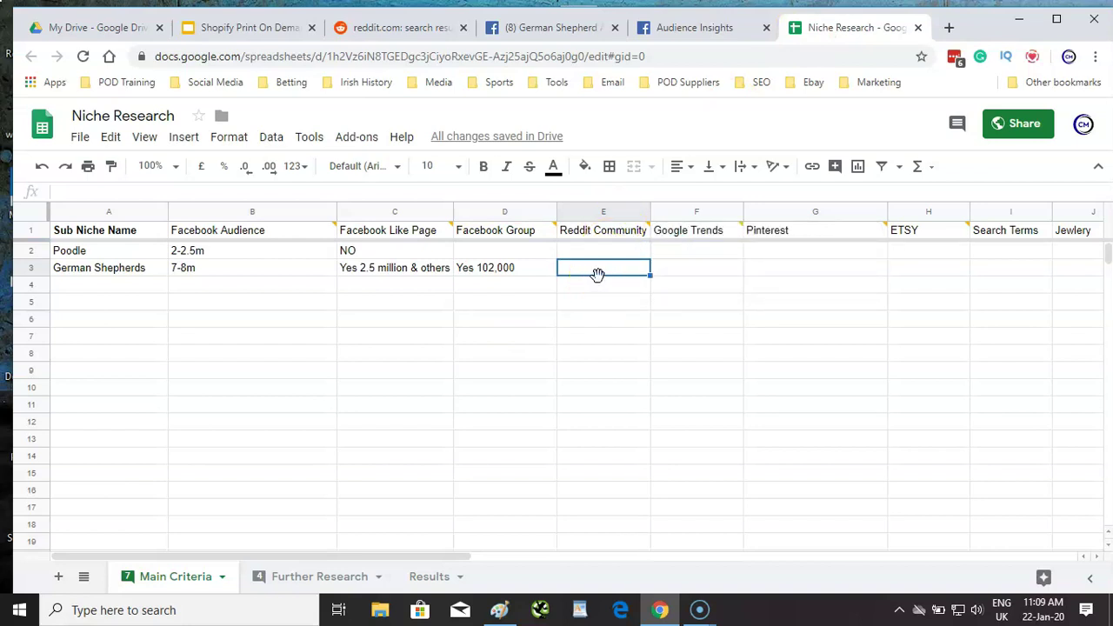
{"action": "left_click", "coordinate": [598, 276]}
{"action": "type", "text": "Reddit"}
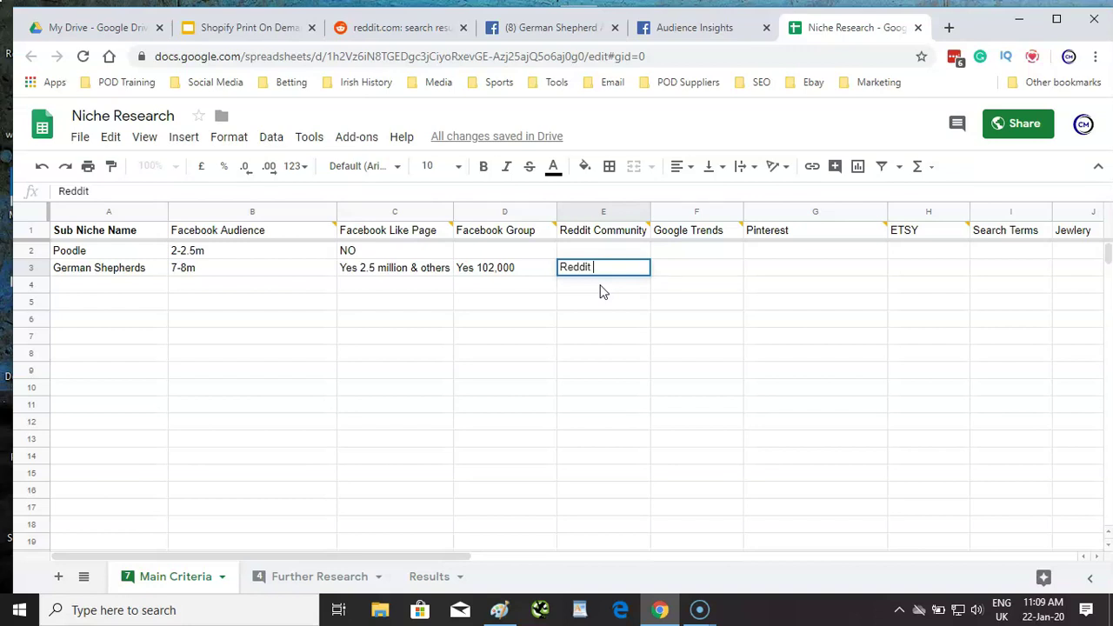
{"action": "key", "text": "BackSpace"}
{"action": "key", "text": "BackSpace"}
{"action": "key", "text": "BackSpace"}
{"action": "key", "text": "BackSpace"}
{"action": "key", "text": "BackSpace"}
{"action": "key", "text": "BackSpace"}
Record 65,000 as the Reddit Community result for German Shepherds and move to the Google Trends cell of that row
{"action": "type", "text": "6"}
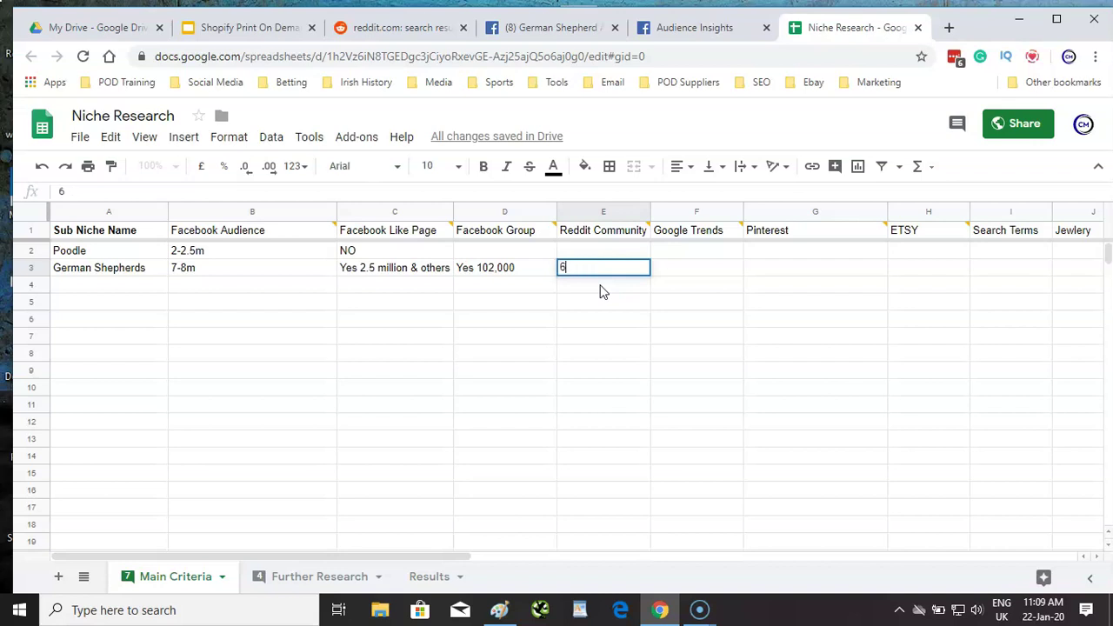
{"action": "type", "text": "5,000"}
{"action": "left_click", "coordinate": [690, 267]}
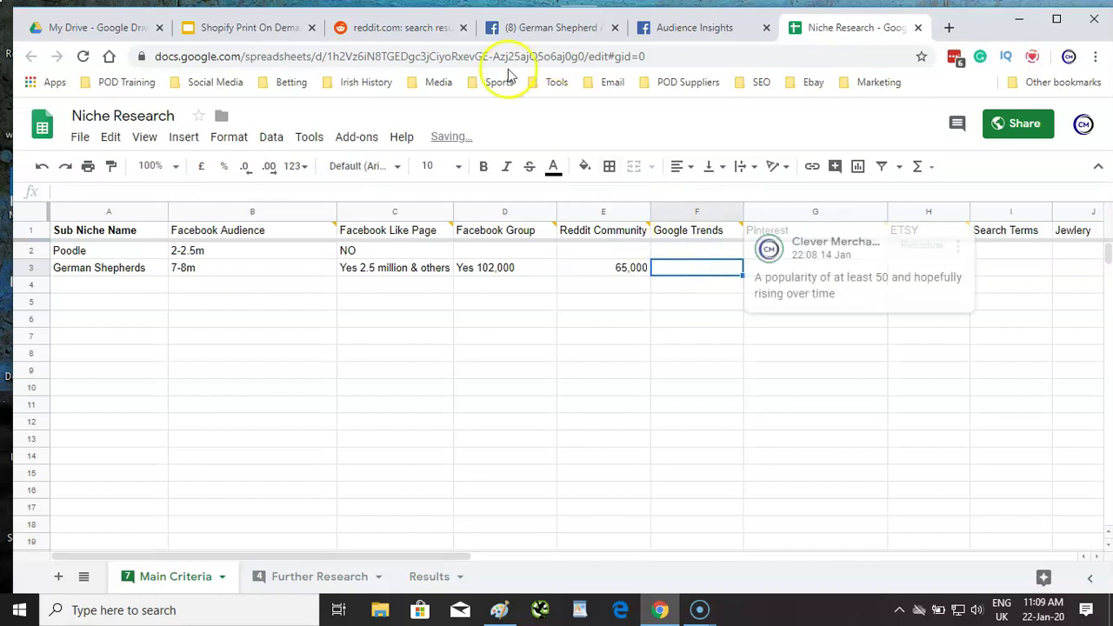
Open the Google Trends link in the sub niche criteria presentation and look up the German Shepherd dog breed topic
{"action": "left_click", "coordinate": [242, 30]}
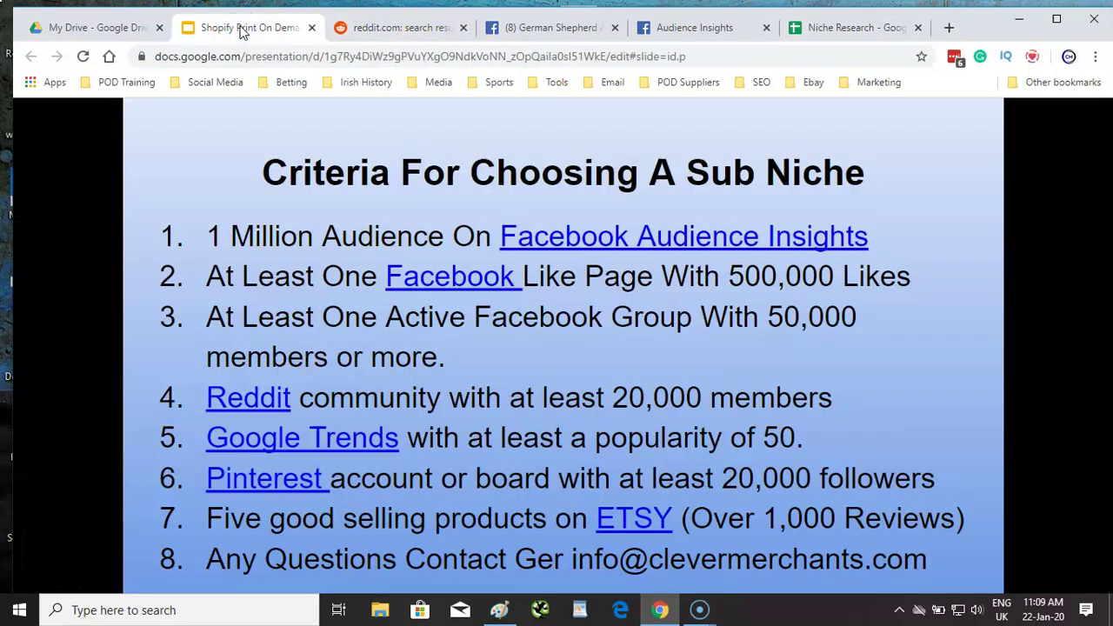
{"action": "left_click", "coordinate": [358, 441]}
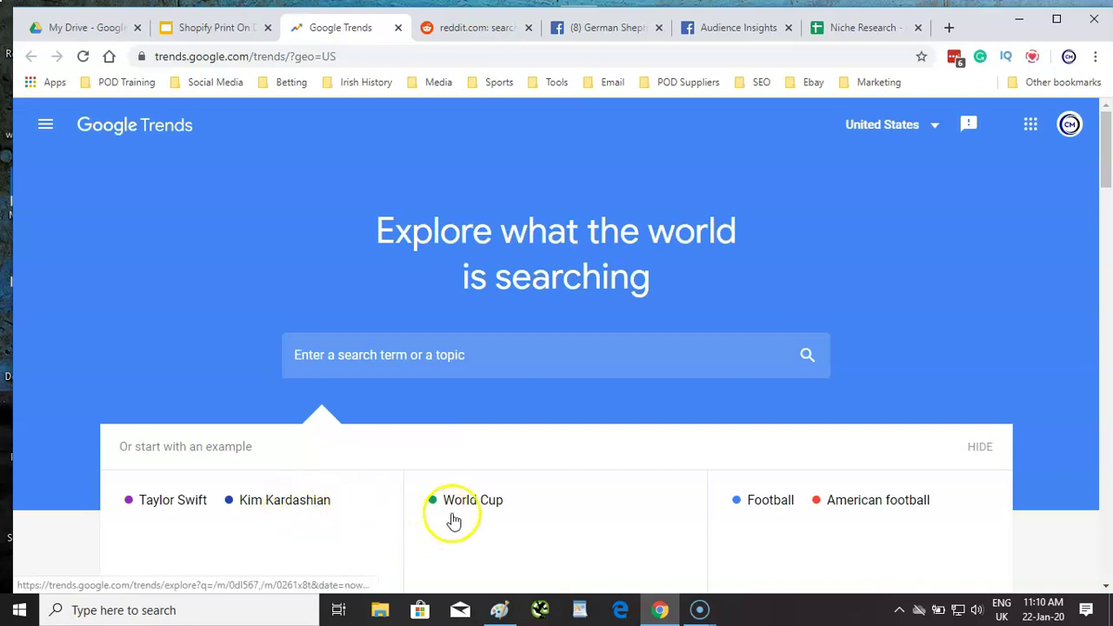
{"action": "left_click", "coordinate": [487, 361]}
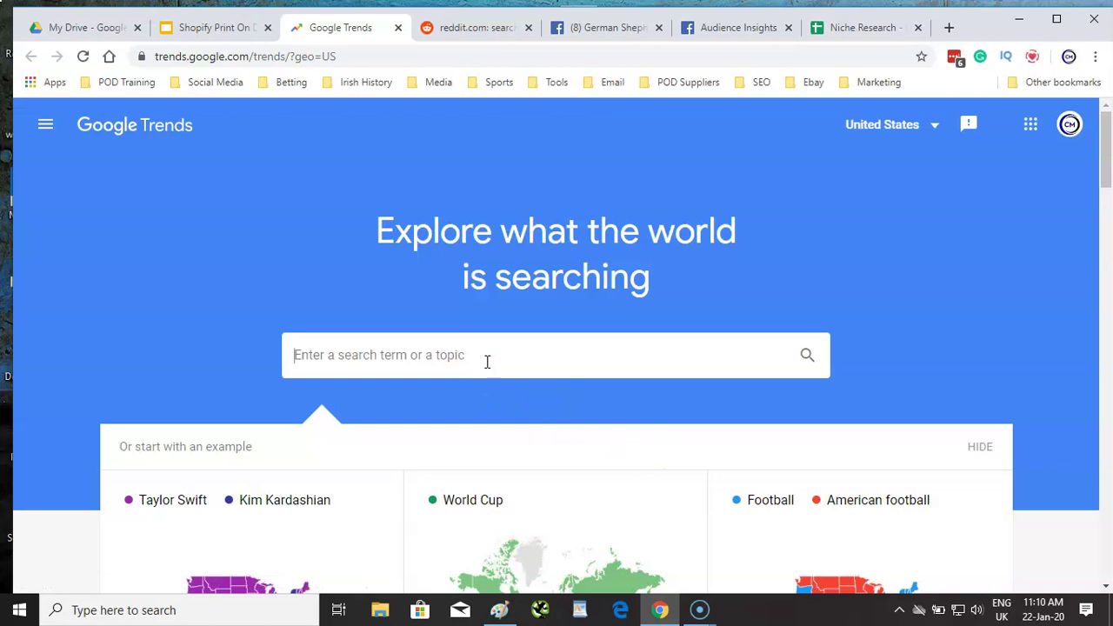
{"action": "type", "text": "ger"}
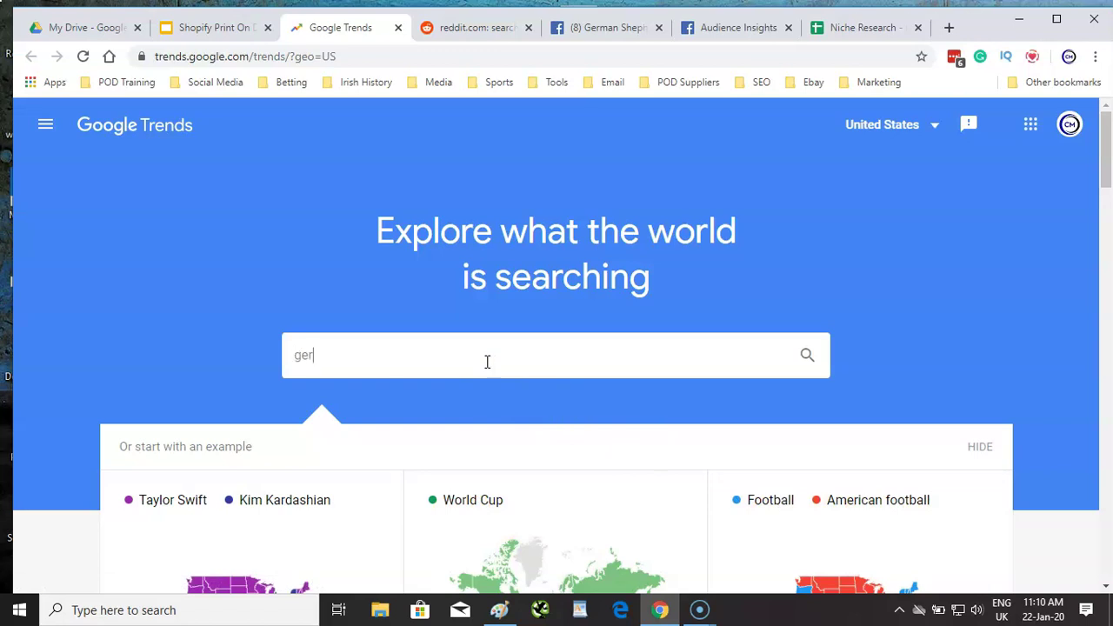
{"action": "type", "text": "man"}
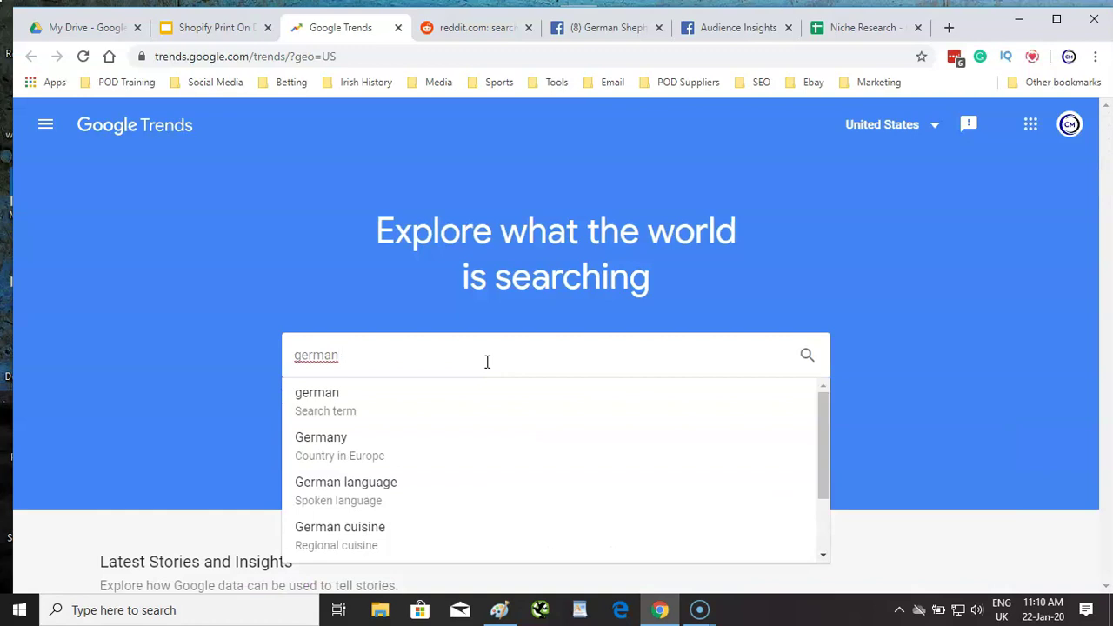
{"action": "type", "text": " s"}
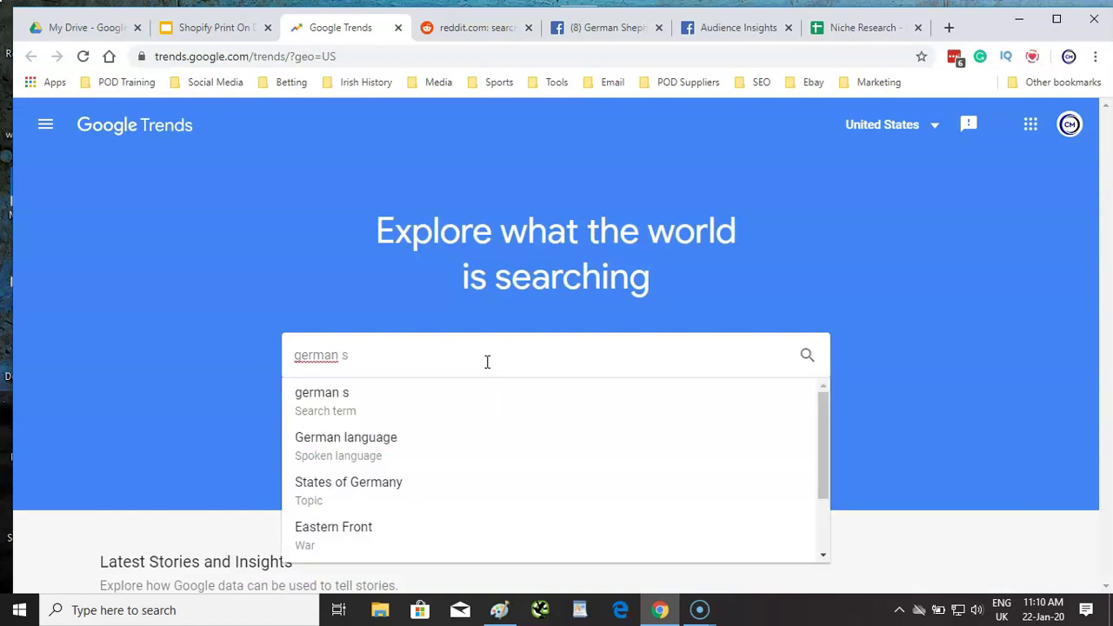
{"action": "type", "text": "he"}
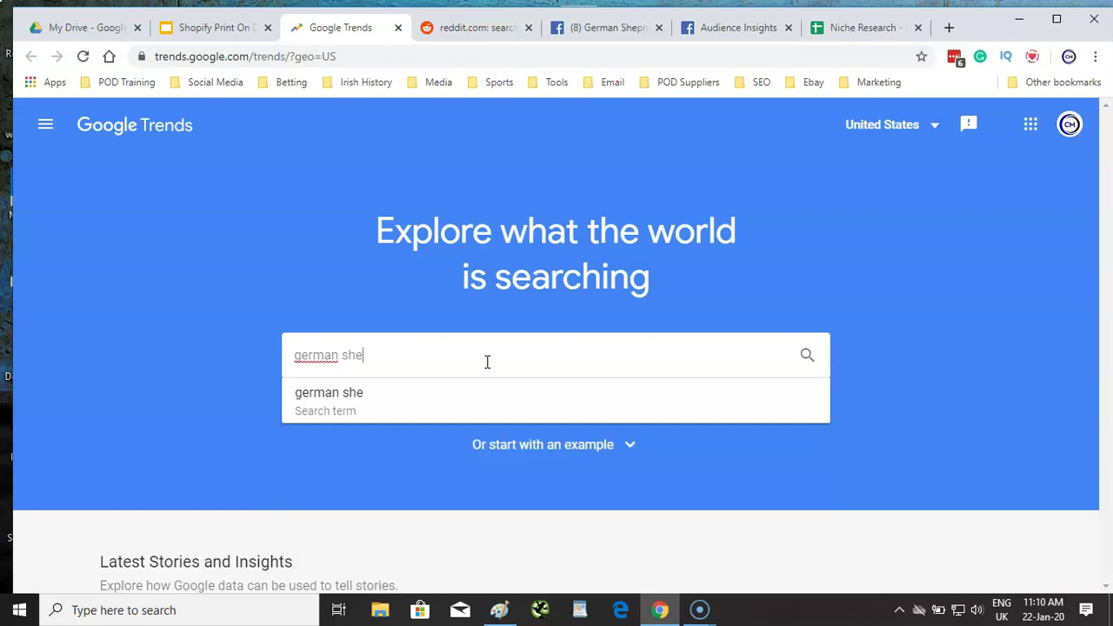
{"action": "left_click", "coordinate": [366, 458]}
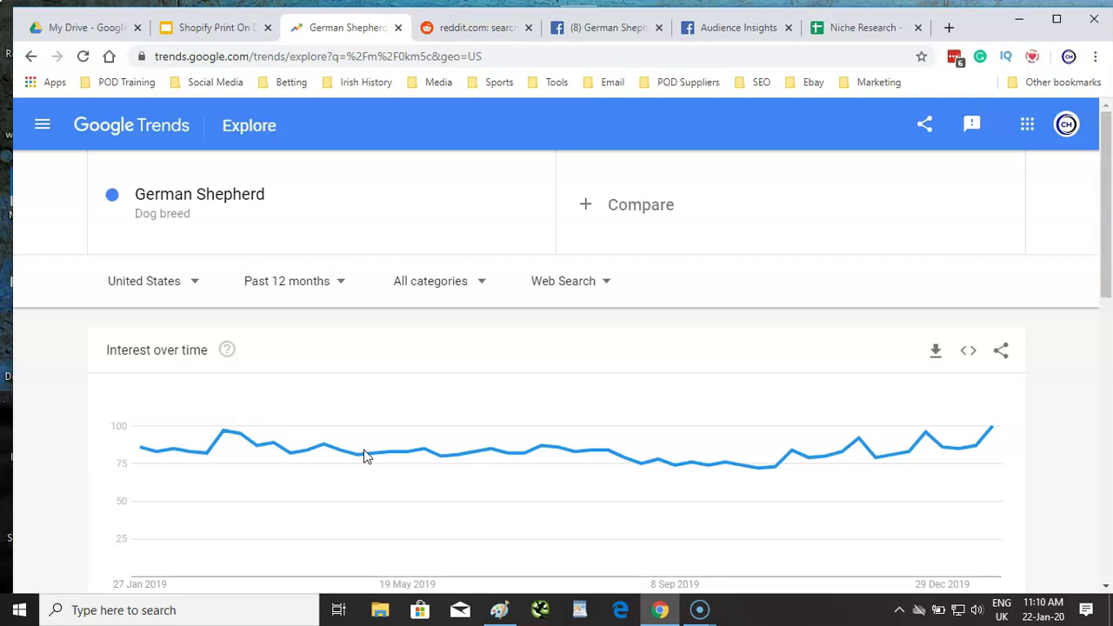
Examine German Shepherd search interest for the past 12 months, and switch the time range to Past 5 years
{"action": "scroll", "coordinate": [366, 457], "scroll_direction": "down", "scroll_amount": 1}
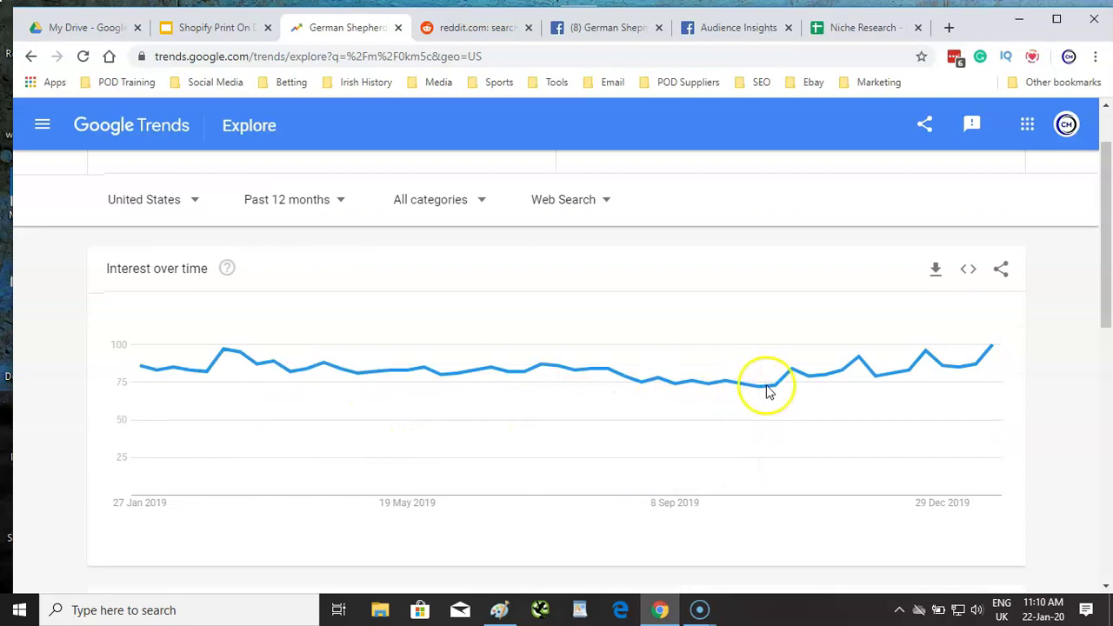
{"action": "mouse_move", "coordinate": [773, 391]}
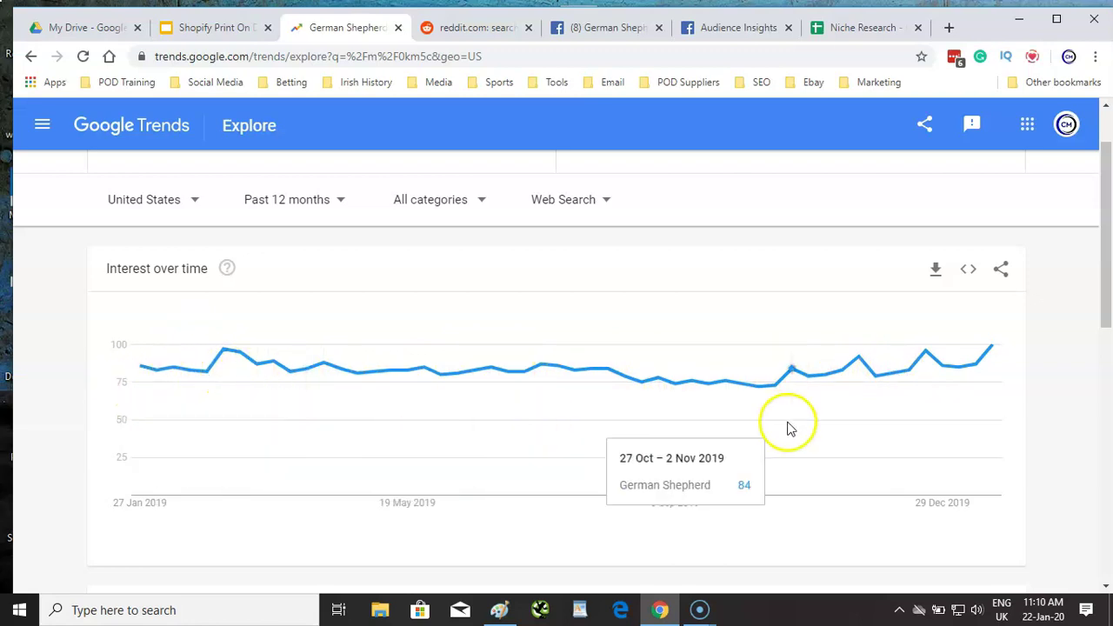
{"action": "left_click", "coordinate": [340, 207]}
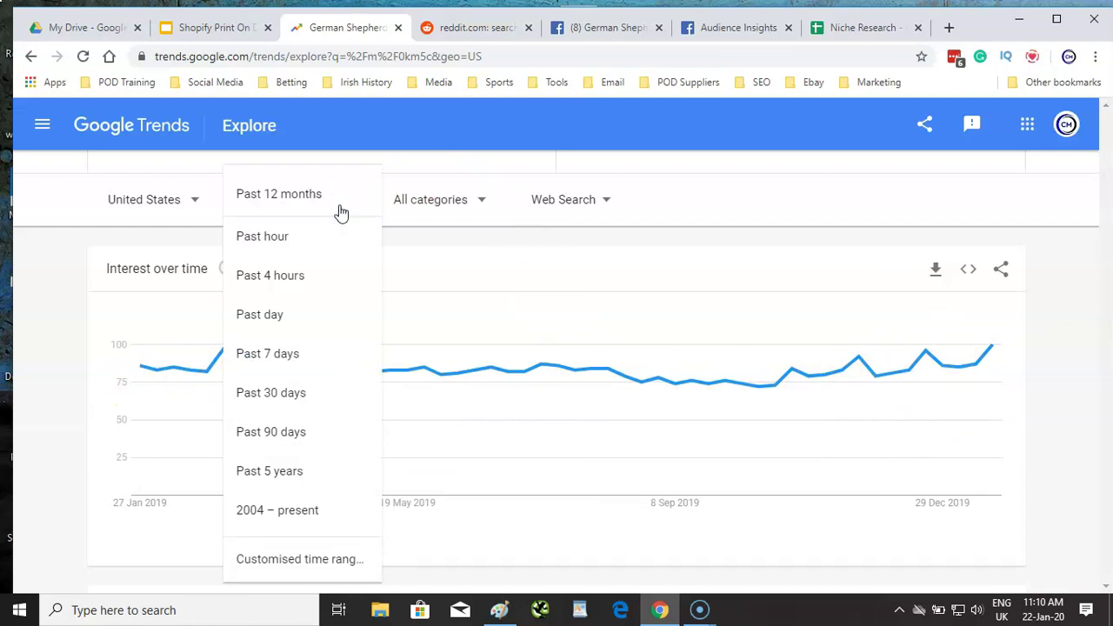
{"action": "left_click", "coordinate": [298, 474]}
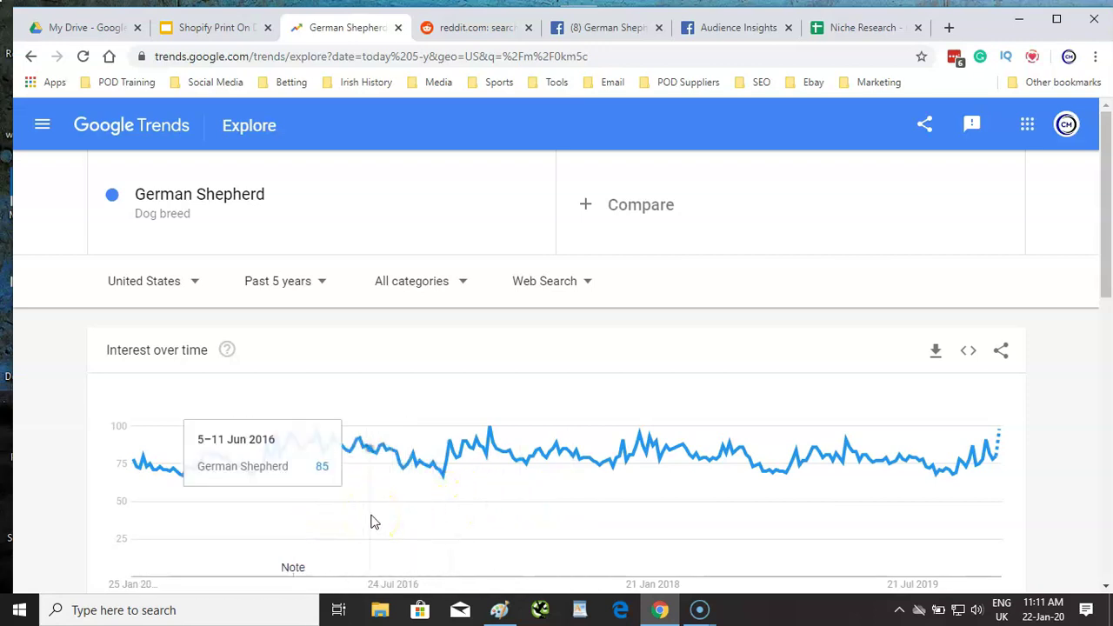
Set the time range to 2004 – present and examine how German Shepherd search interest develops along the graph
{"action": "left_click", "coordinate": [317, 281]}
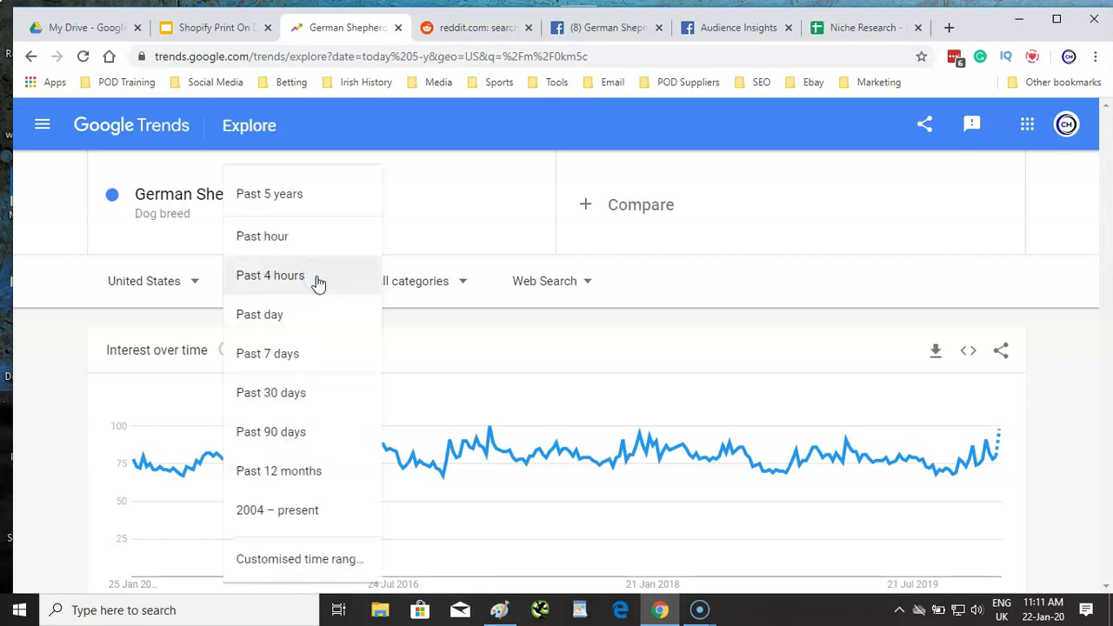
{"action": "left_click", "coordinate": [278, 513]}
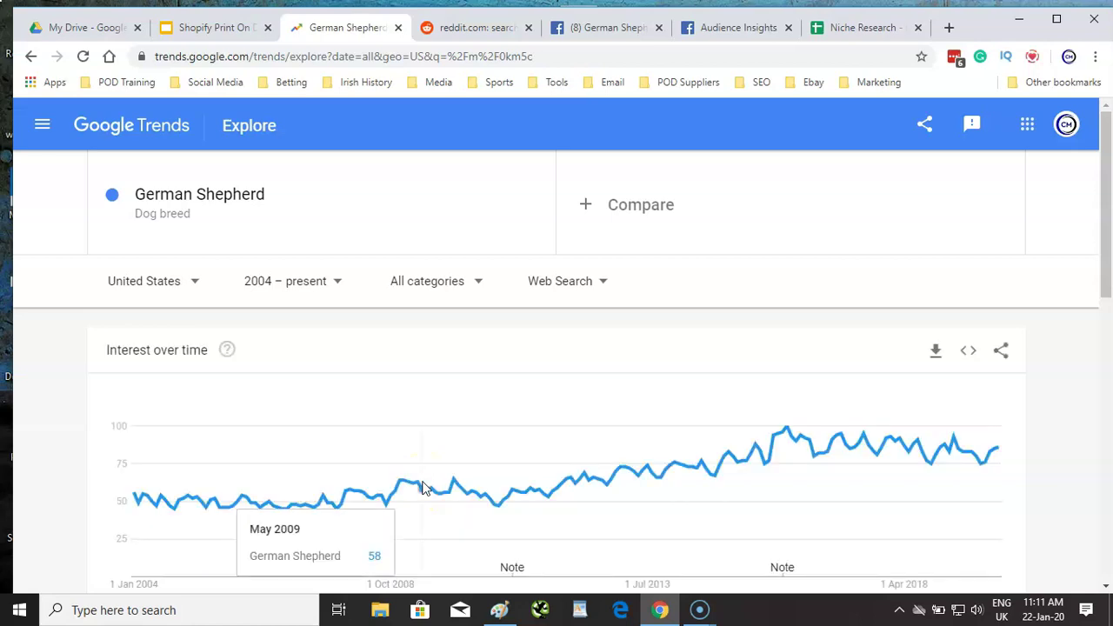
{"action": "scroll", "coordinate": [425, 488], "scroll_direction": "down", "scroll_amount": 1}
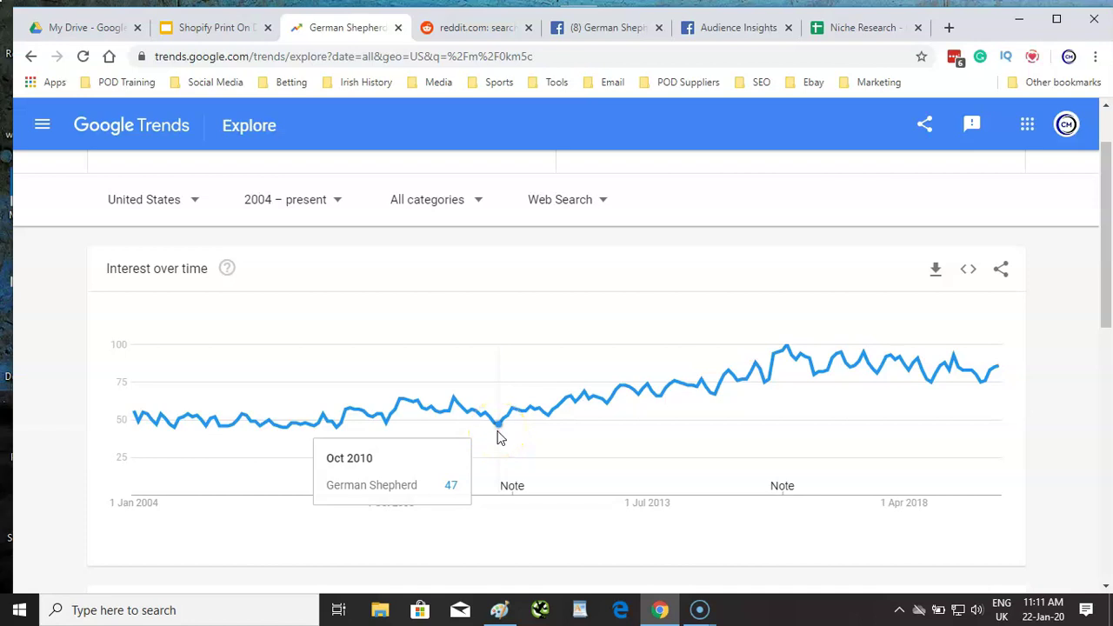
{"action": "left_click", "coordinate": [528, 425]}
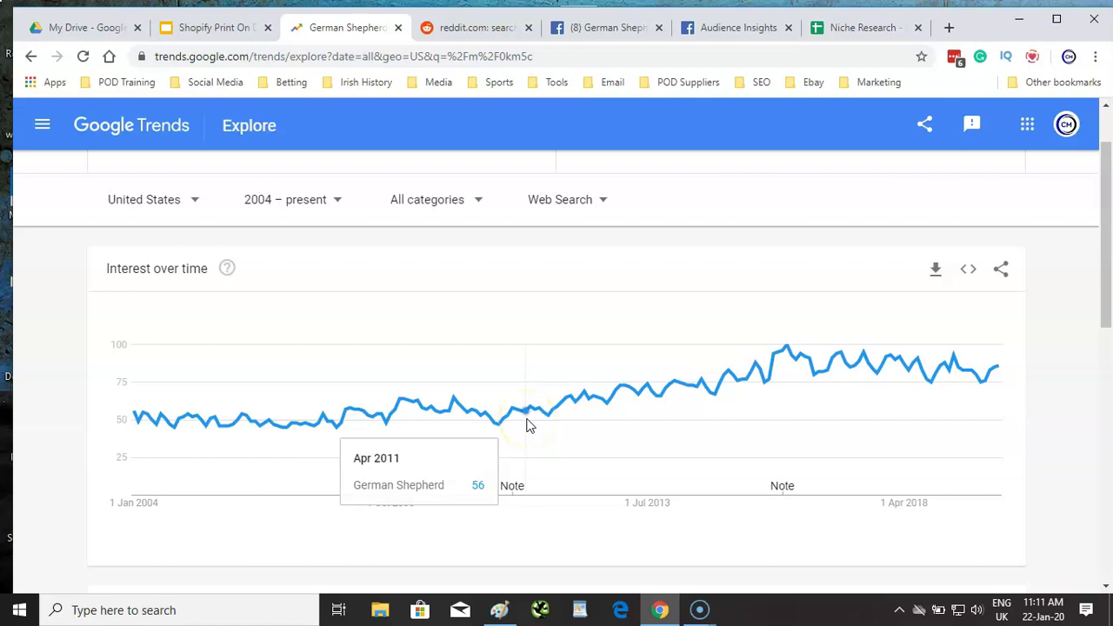
{"action": "left_click_drag", "start_coordinate": [529, 425], "coordinate": [997, 386]}
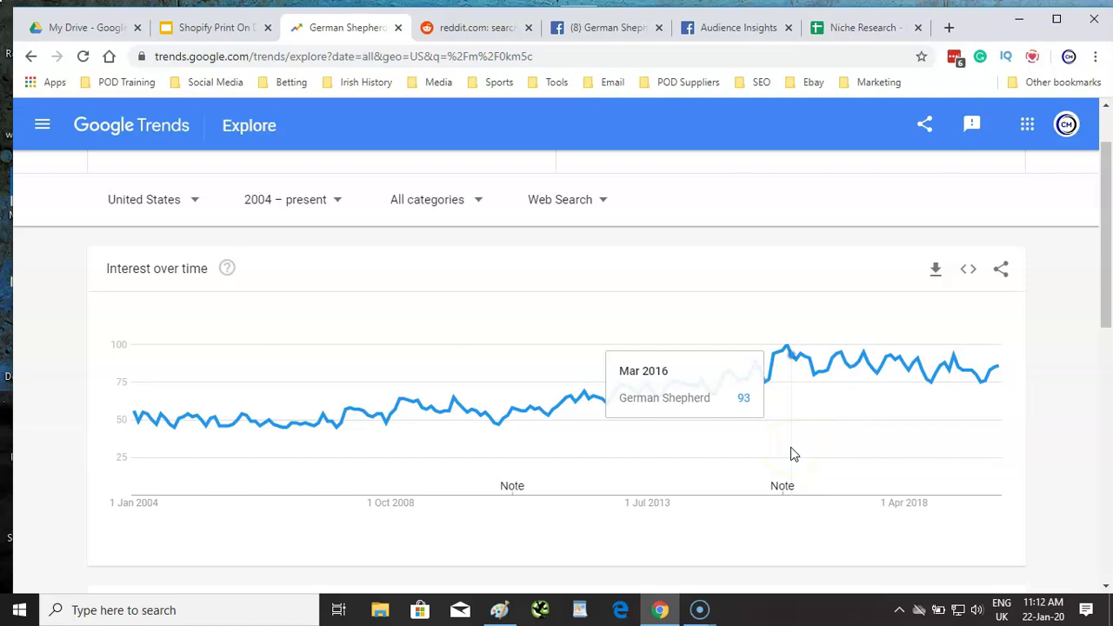
Record "Yes over 50, near 100" as the Google Trends result for German Shepherds in the Niche Research sheet and widen that column to fit
{"action": "left_click", "coordinate": [847, 27]}
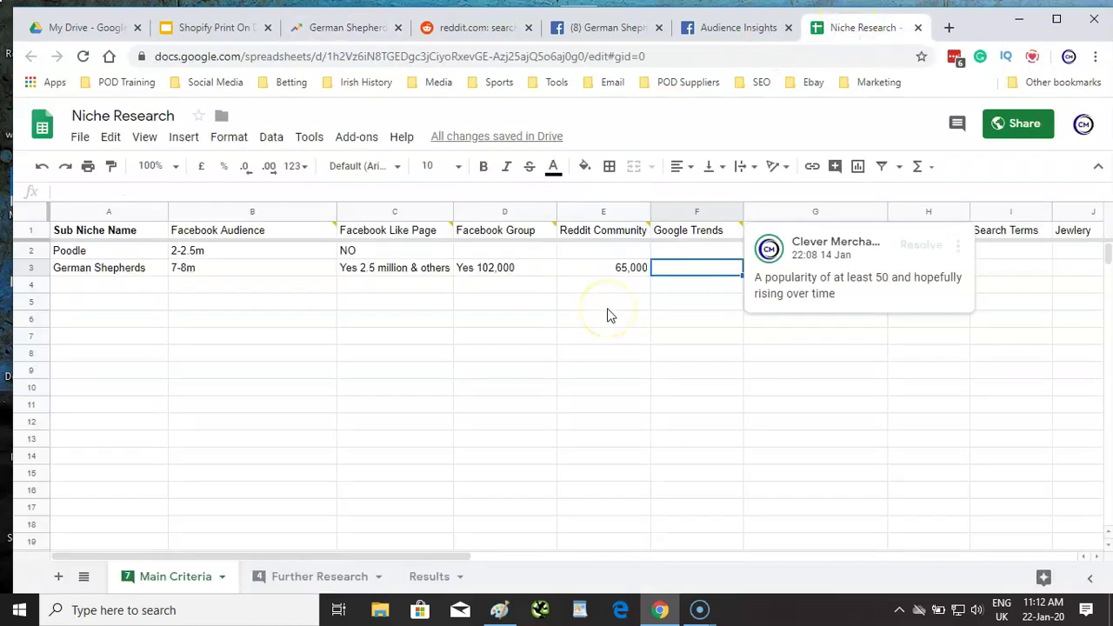
{"action": "type", "text": "Y"}
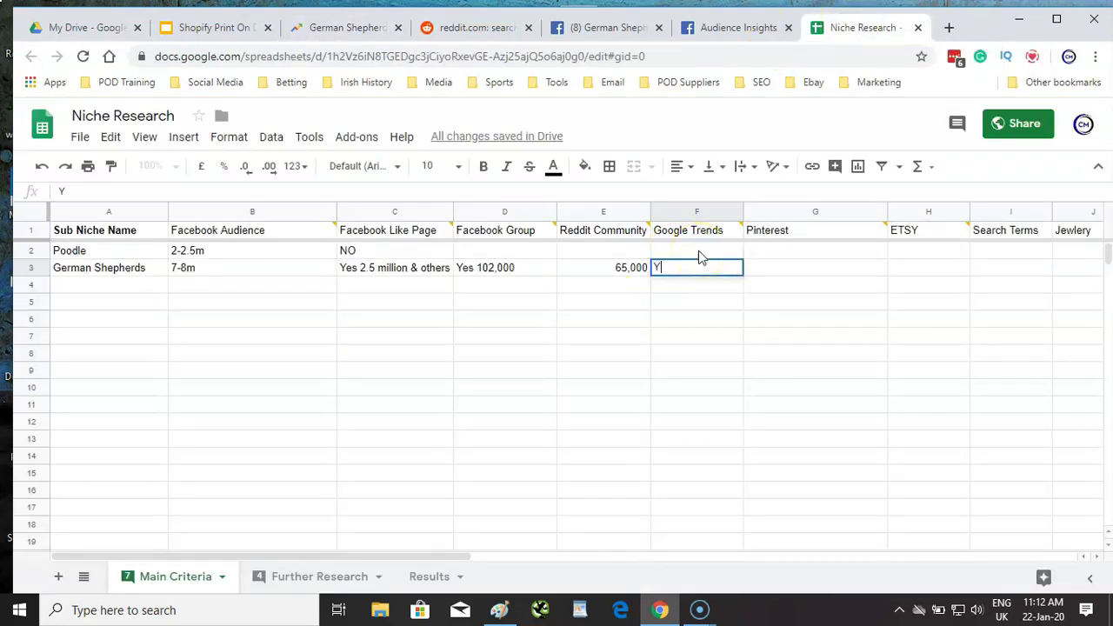
{"action": "type", "text": "es ov"}
{"action": "type", "text": "er 50, near "}
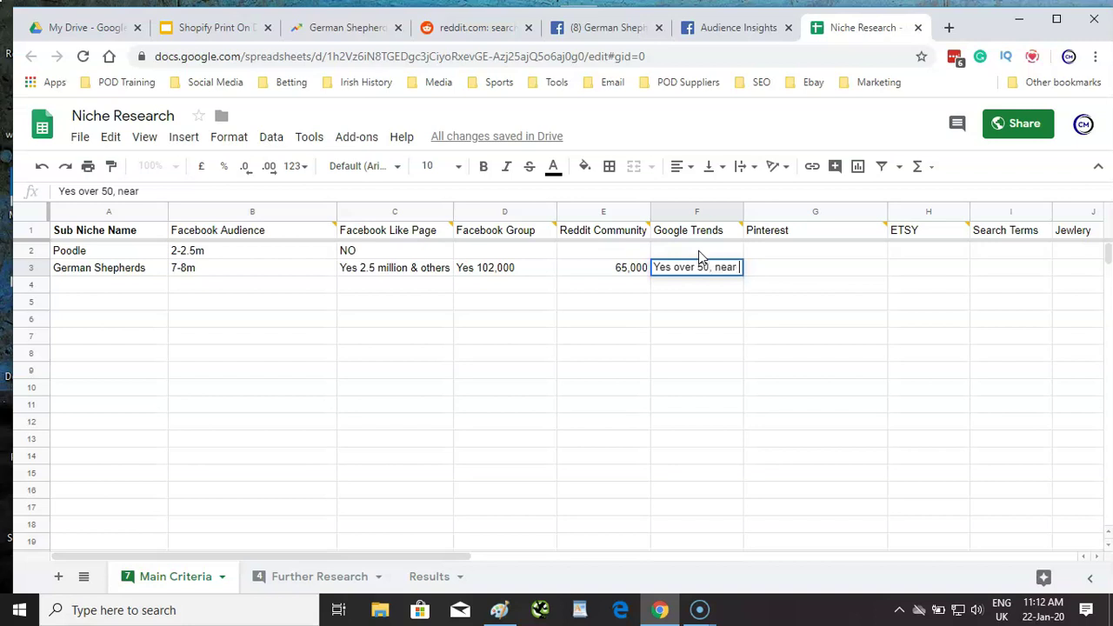
{"action": "type", "text": "100"}
{"action": "left_click", "coordinate": [728, 353]}
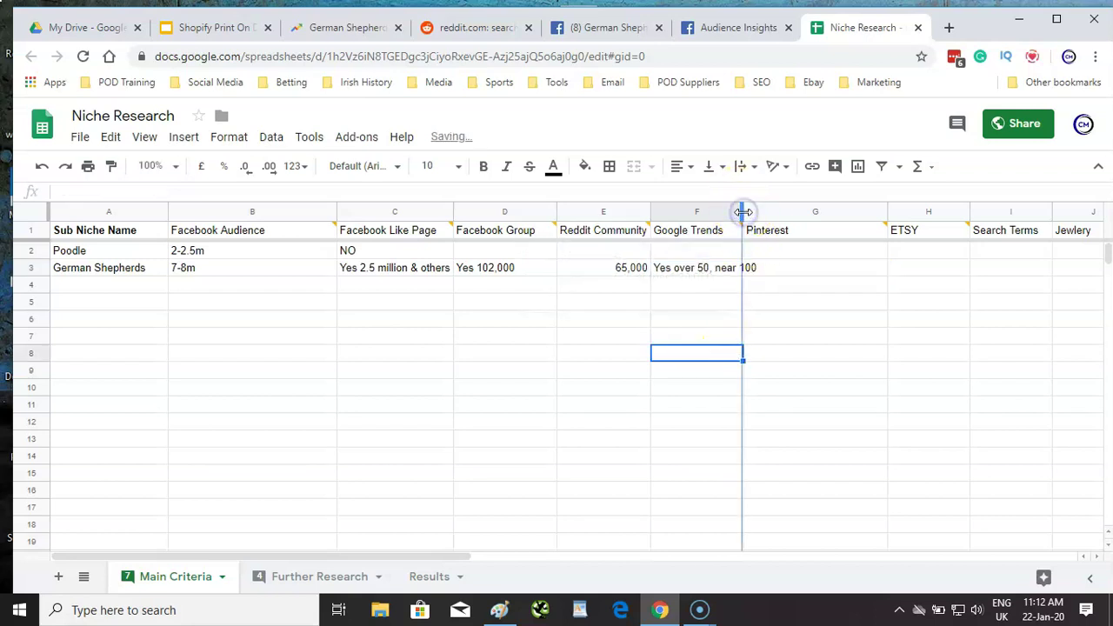
{"action": "left_click_drag", "start_coordinate": [743, 212], "coordinate": [760, 211]}
{"action": "left_click", "coordinate": [807, 265]}
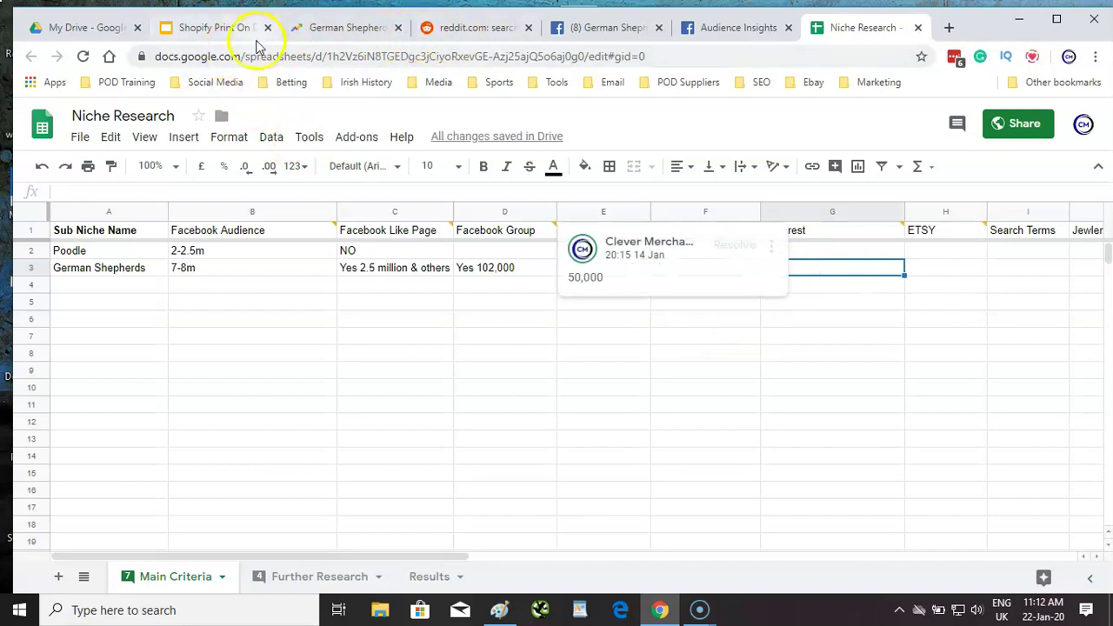
Open the Pinterest link in the sub niche criteria presentation and log in with the account's email and password
{"action": "left_click", "coordinate": [231, 35]}
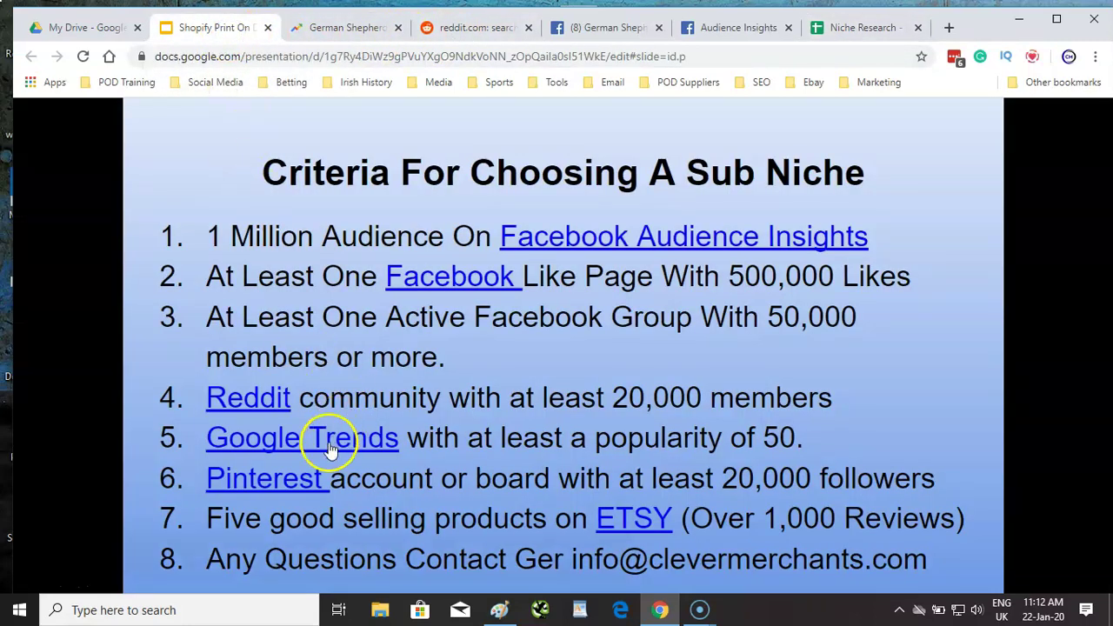
{"action": "left_click", "coordinate": [284, 480]}
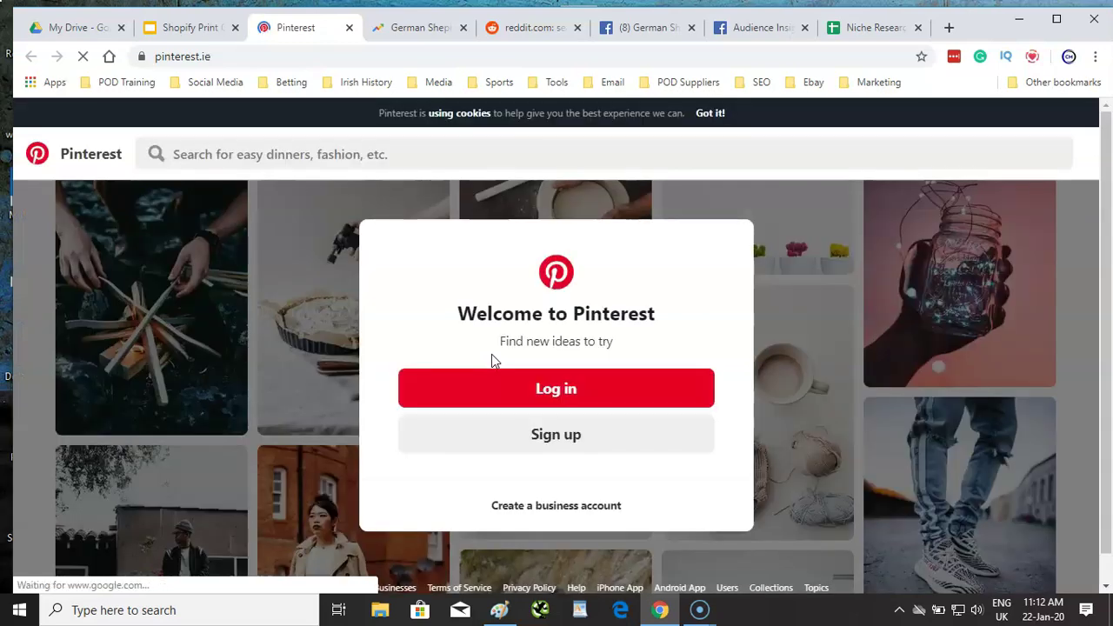
{"action": "left_click", "coordinate": [556, 387]}
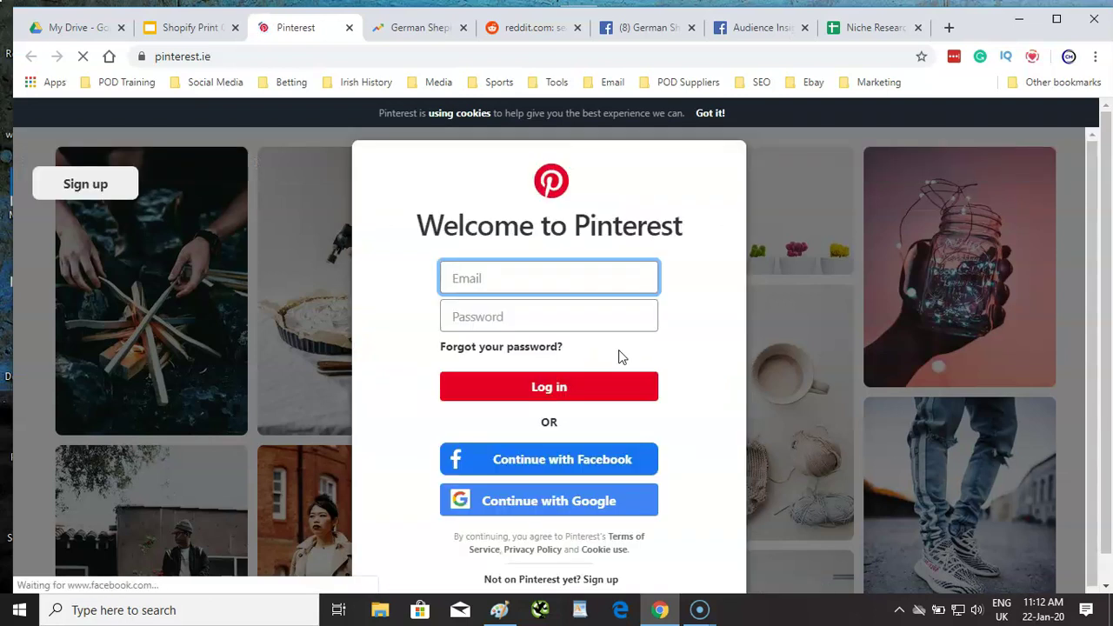
{"action": "left_click", "coordinate": [546, 278]}
{"action": "key", "text": "ctrl+v"}
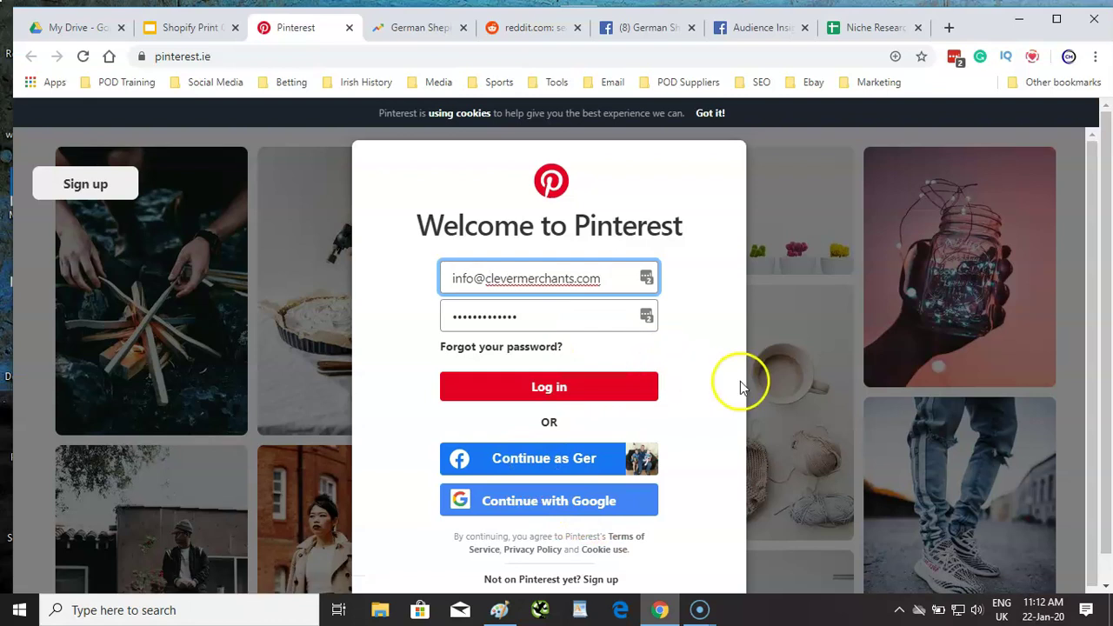
{"action": "left_click", "coordinate": [547, 387]}
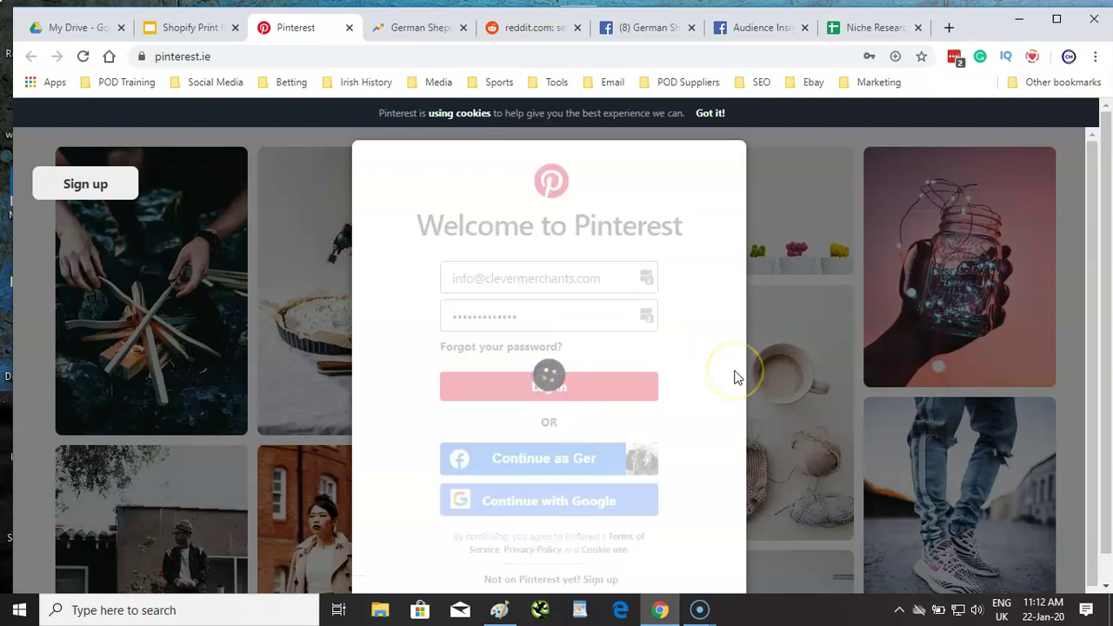
{"action": "left_click", "coordinate": [899, 193]}
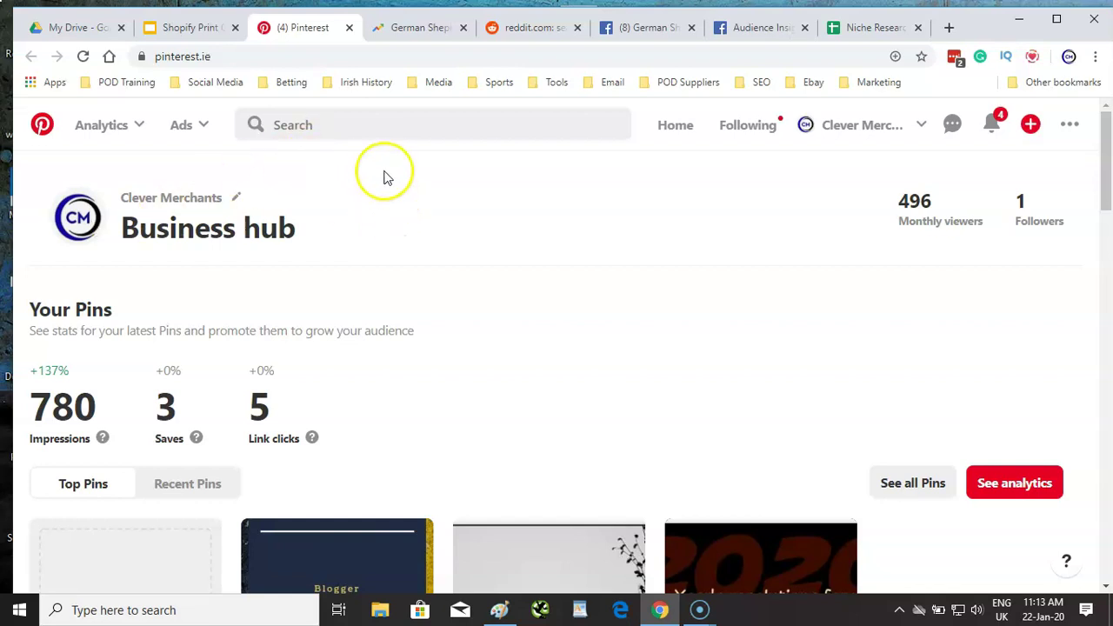
Search Pinterest for "german shepherd" and filter the results to People
{"action": "left_click", "coordinate": [378, 133]}
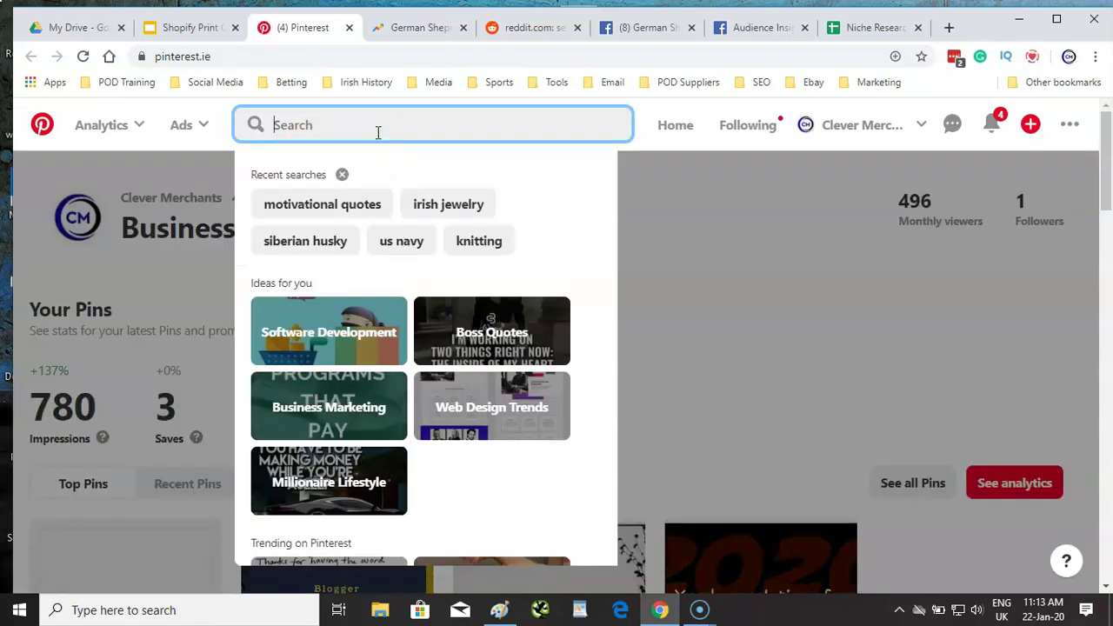
{"action": "type", "text": "german"}
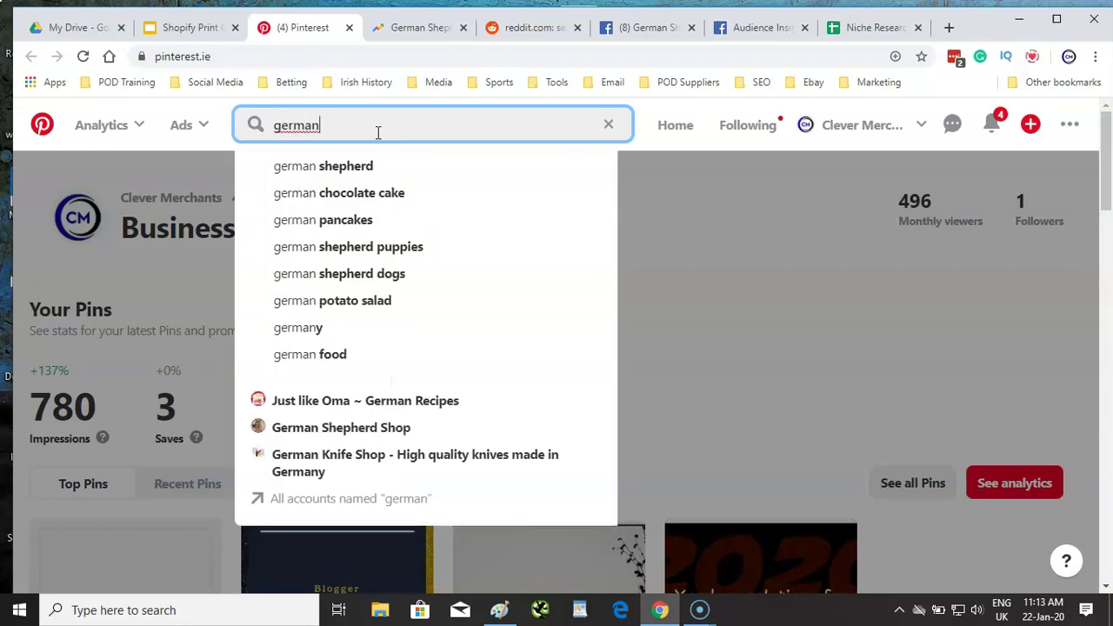
{"action": "left_click", "coordinate": [352, 166]}
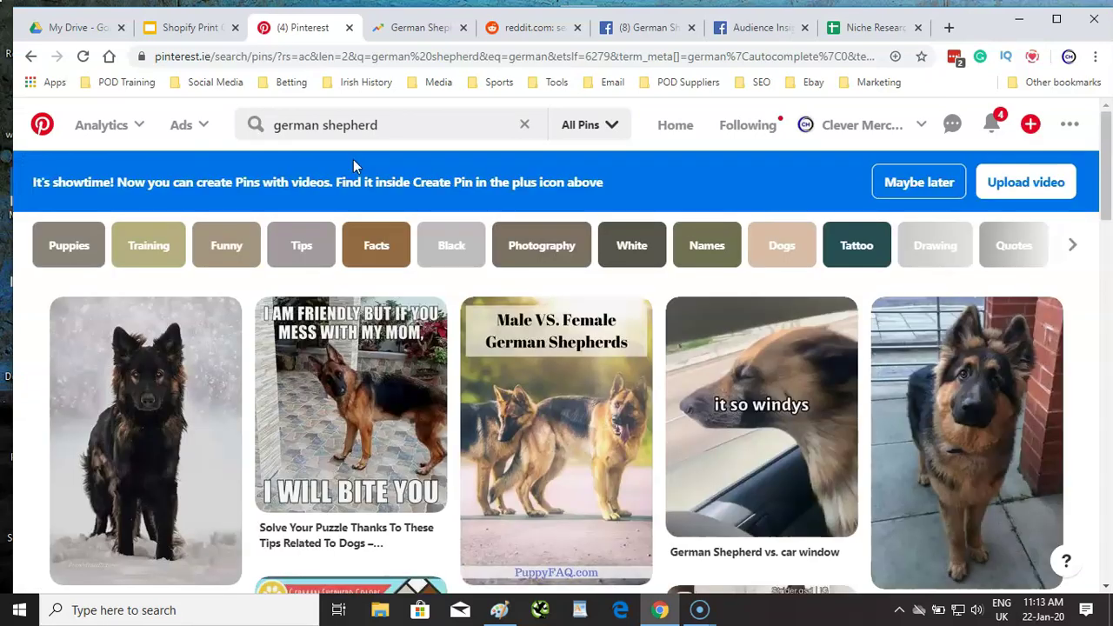
{"action": "left_click", "coordinate": [611, 128]}
{"action": "left_click", "coordinate": [547, 316]}
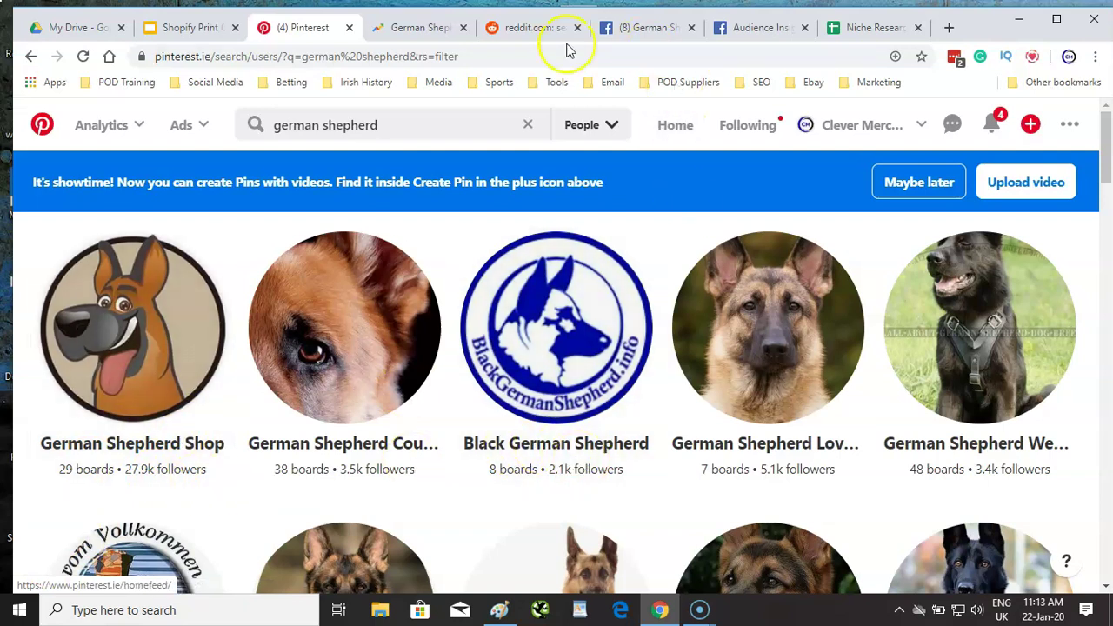
Check the Pinterest criterion for German Shepherds in the Niche Research sheet, and move the Pinterest browser tab beside the sheet's tab
{"action": "left_click", "coordinate": [861, 29]}
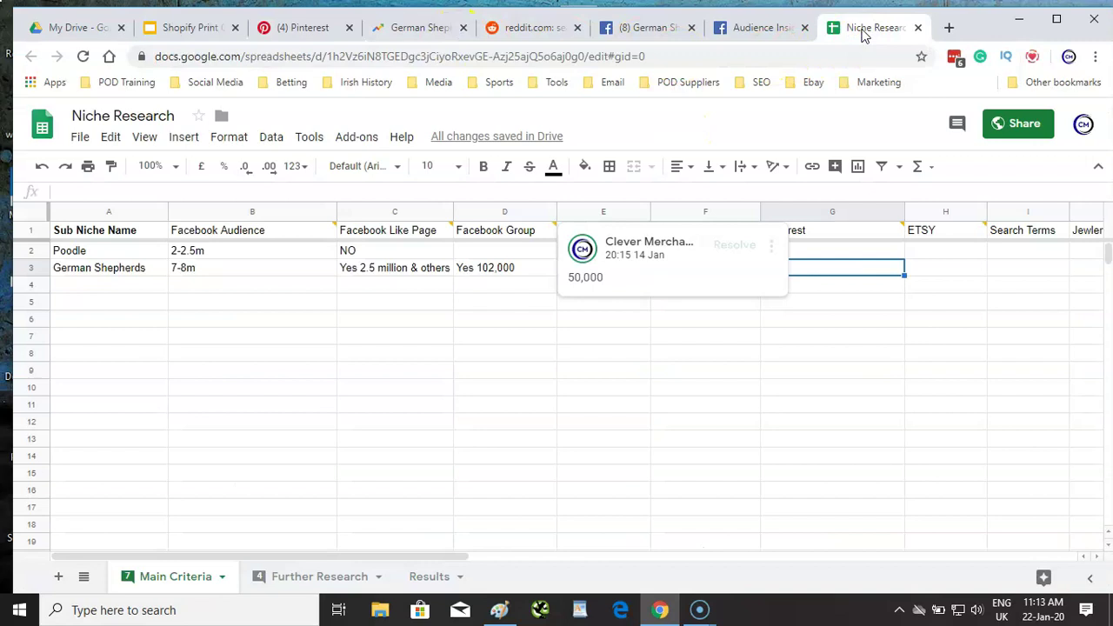
{"action": "left_click", "coordinate": [487, 372]}
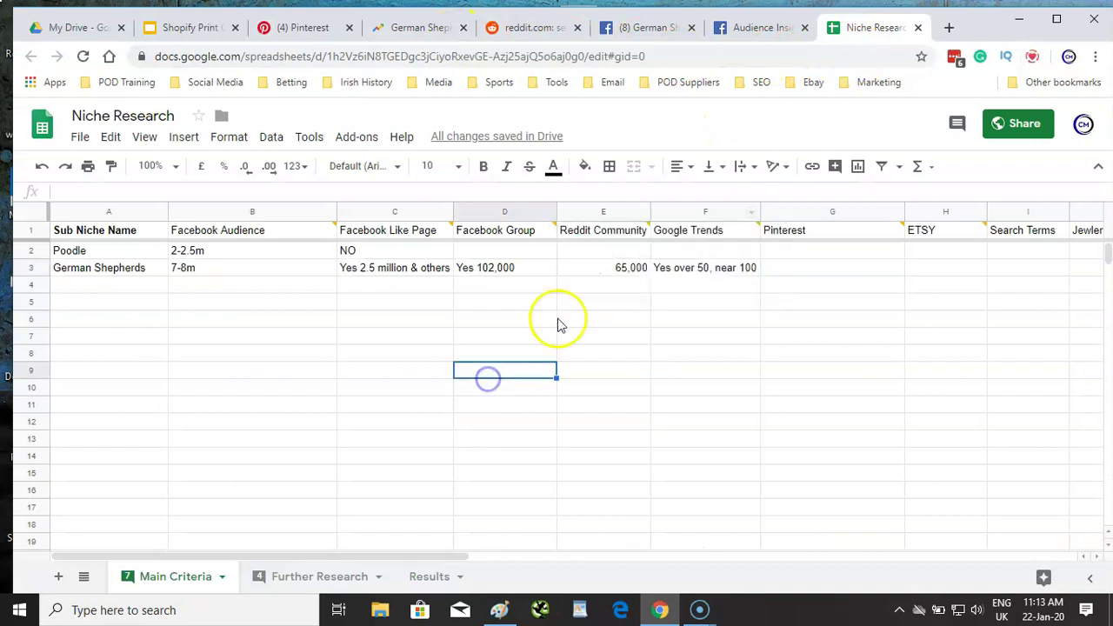
{"action": "left_click", "coordinate": [776, 267]}
{"action": "mouse_move", "coordinate": [787, 236]}
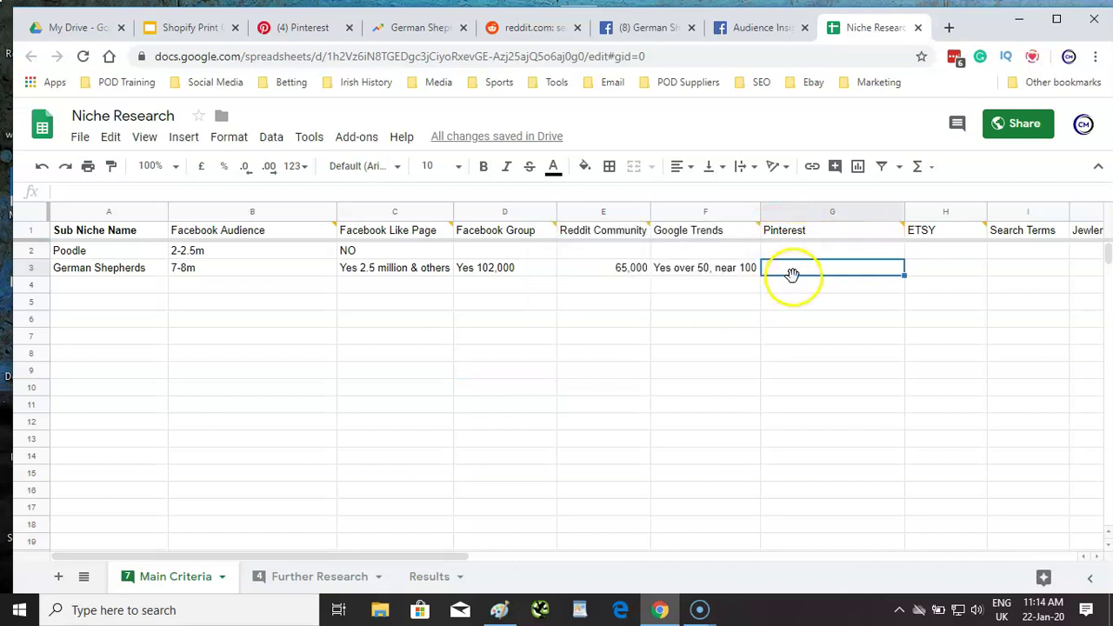
{"action": "left_click", "coordinate": [530, 28]}
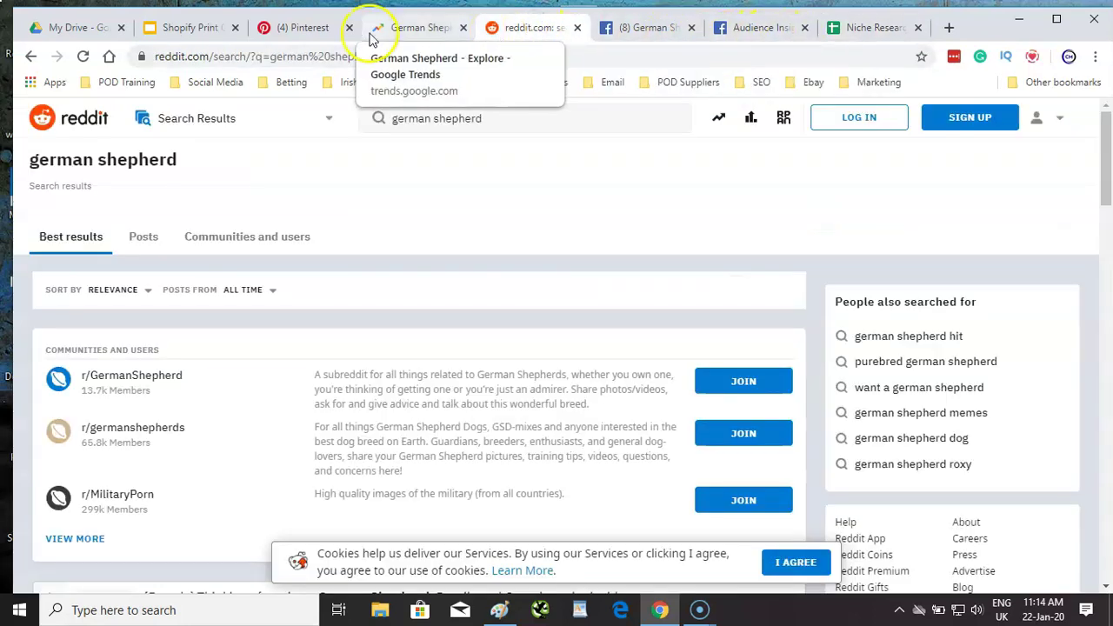
{"action": "left_click_drag", "start_coordinate": [296, 26], "coordinate": [744, 31]}
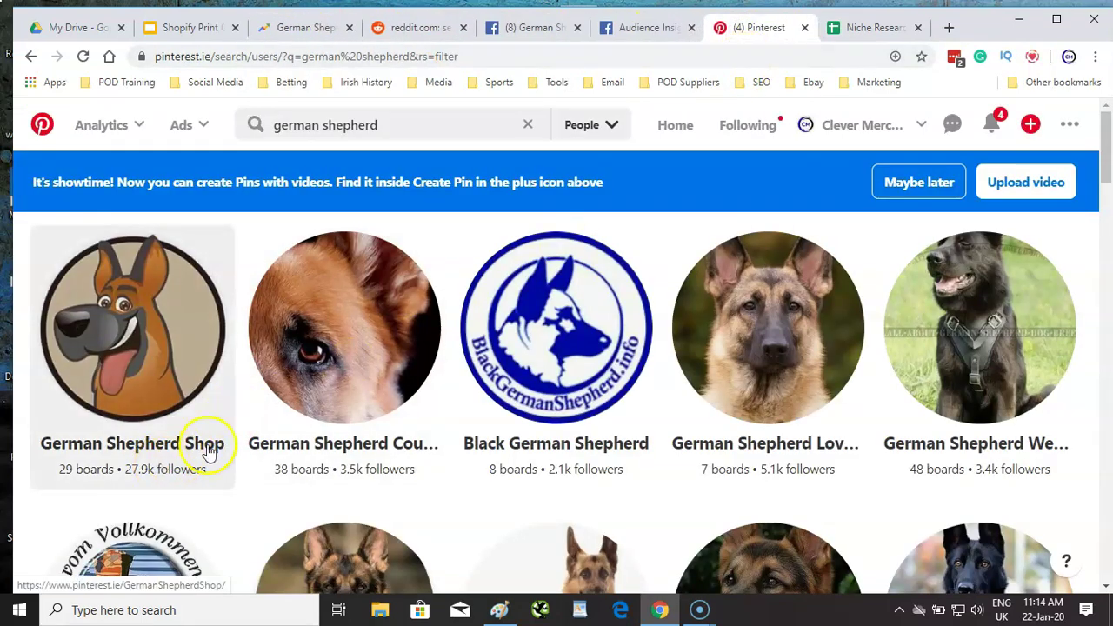
Filter the German Shepherd results to Boards, examine the German Shepherd Puppies board's followers and pins, and return to the results
{"action": "left_click", "coordinate": [677, 126]}
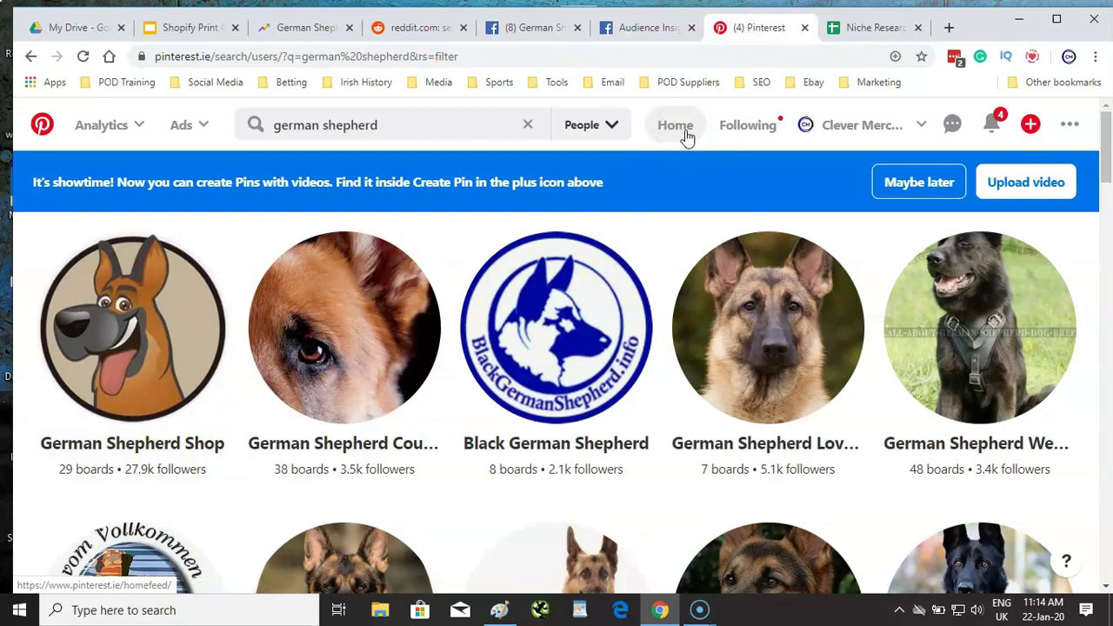
{"action": "left_click", "coordinate": [601, 137]}
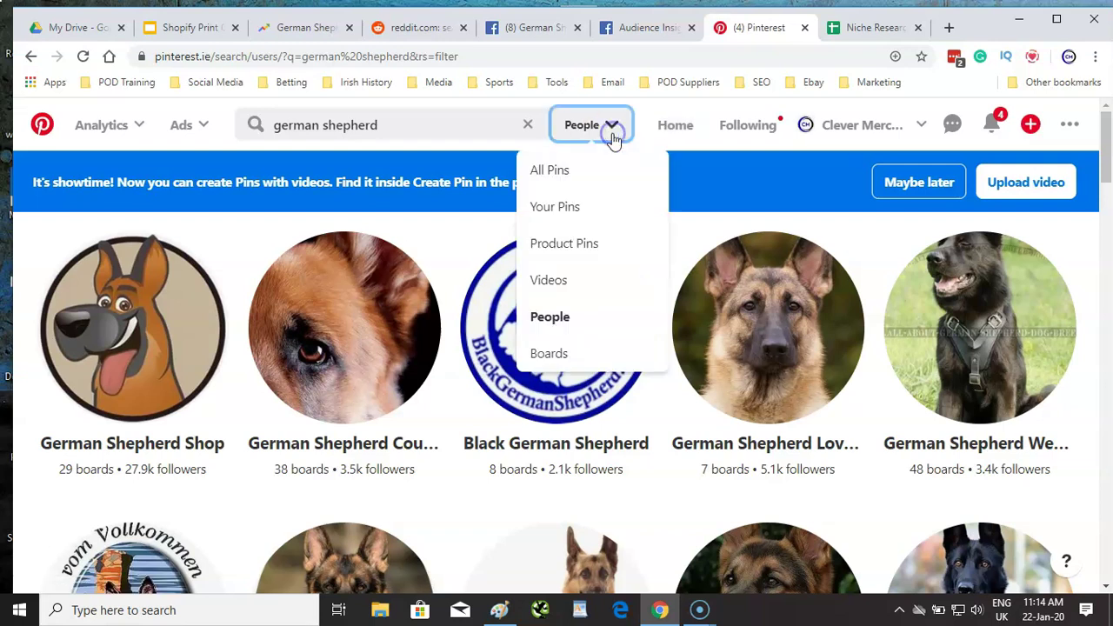
{"action": "left_click", "coordinate": [557, 353]}
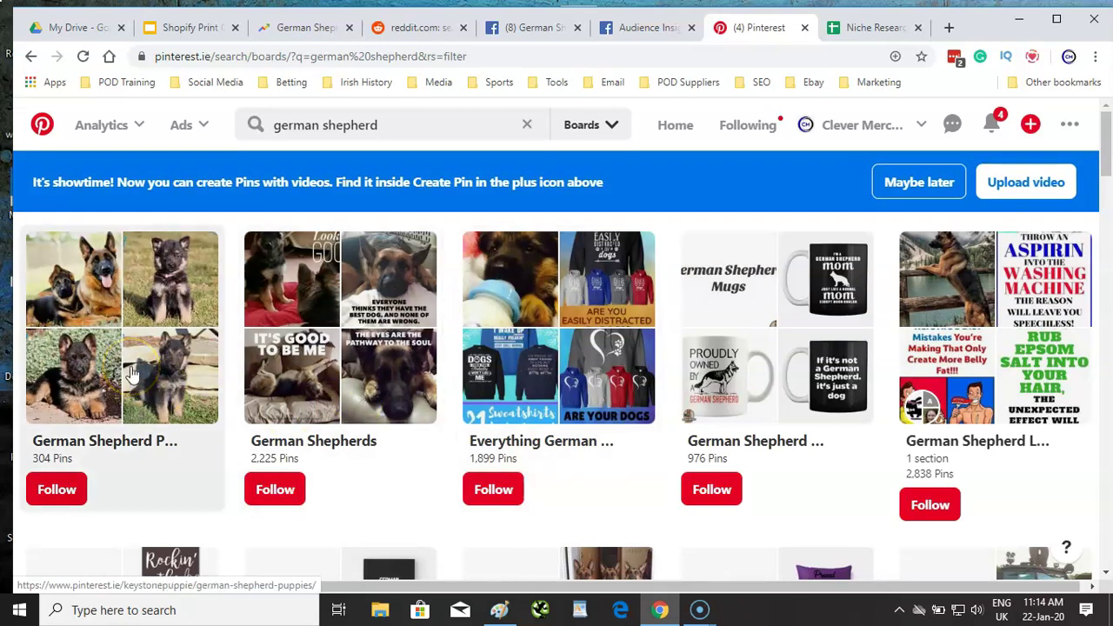
{"action": "left_click", "coordinate": [107, 440]}
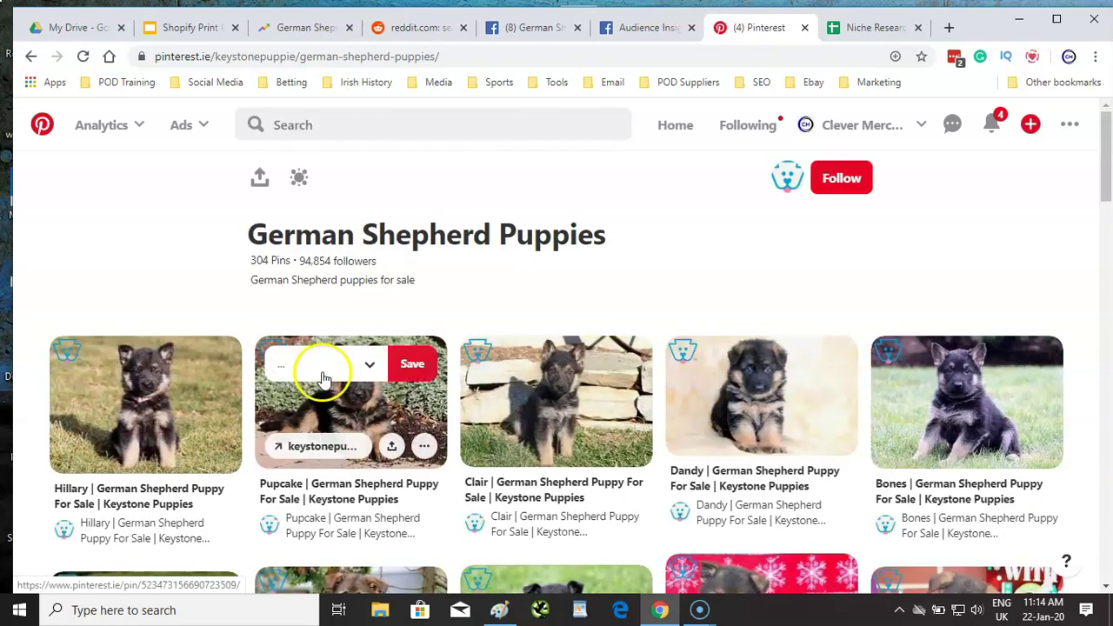
{"action": "scroll", "coordinate": [322, 378], "scroll_direction": "down", "scroll_amount": 5}
{"action": "scroll", "coordinate": [408, 384], "scroll_direction": "up", "scroll_amount": 5}
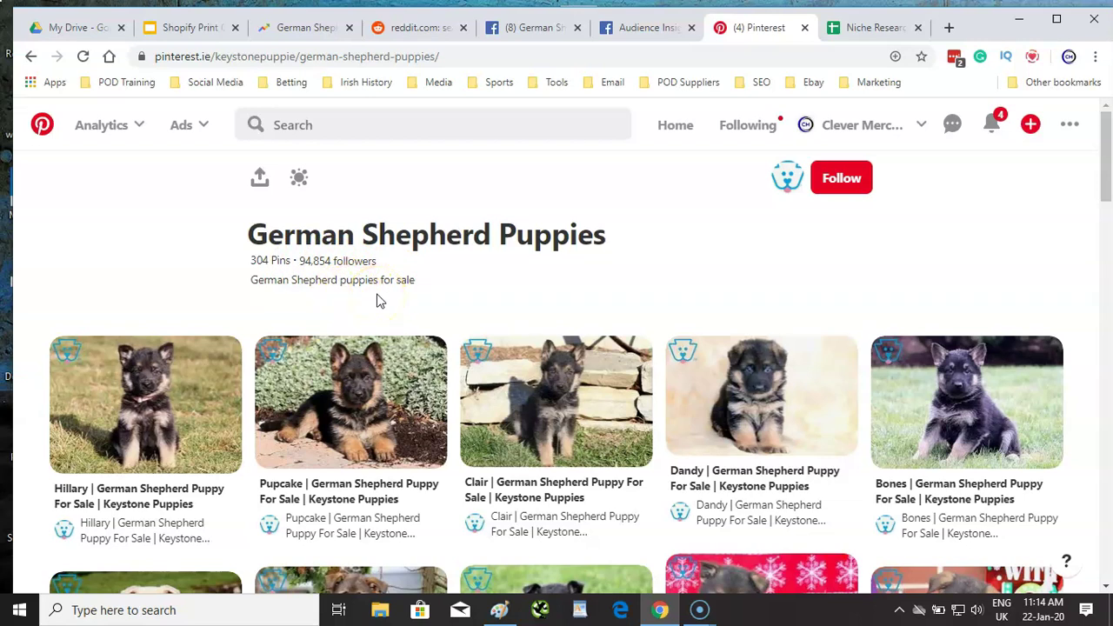
{"action": "left_click", "coordinate": [31, 55]}
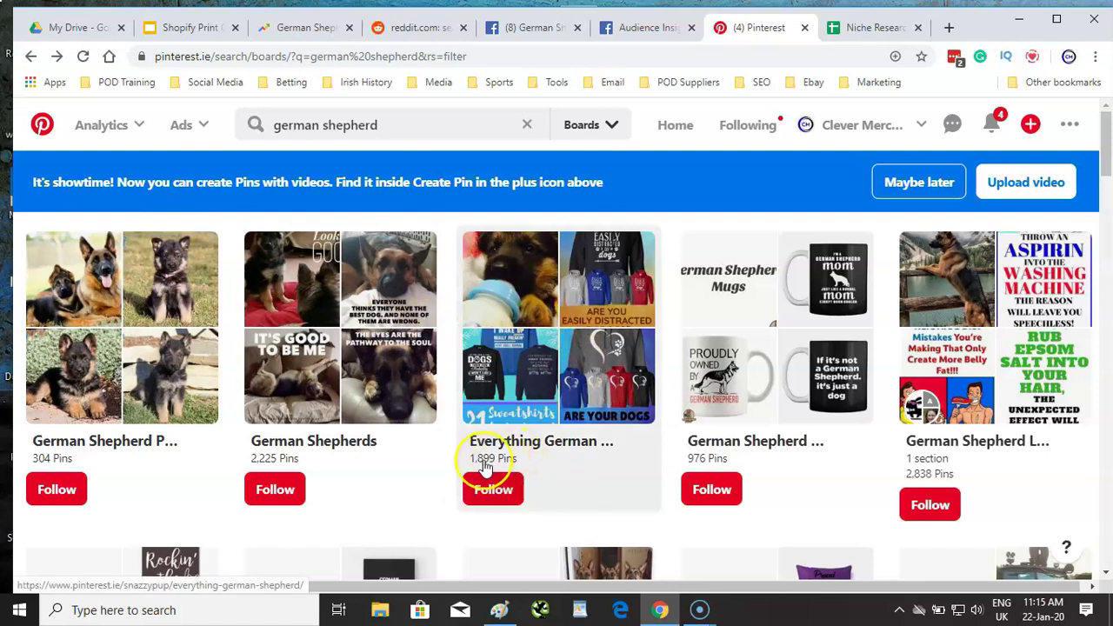
Open the Everything German Shepherd board and examine its follower count and the pins it contains
{"action": "left_click", "coordinate": [553, 343]}
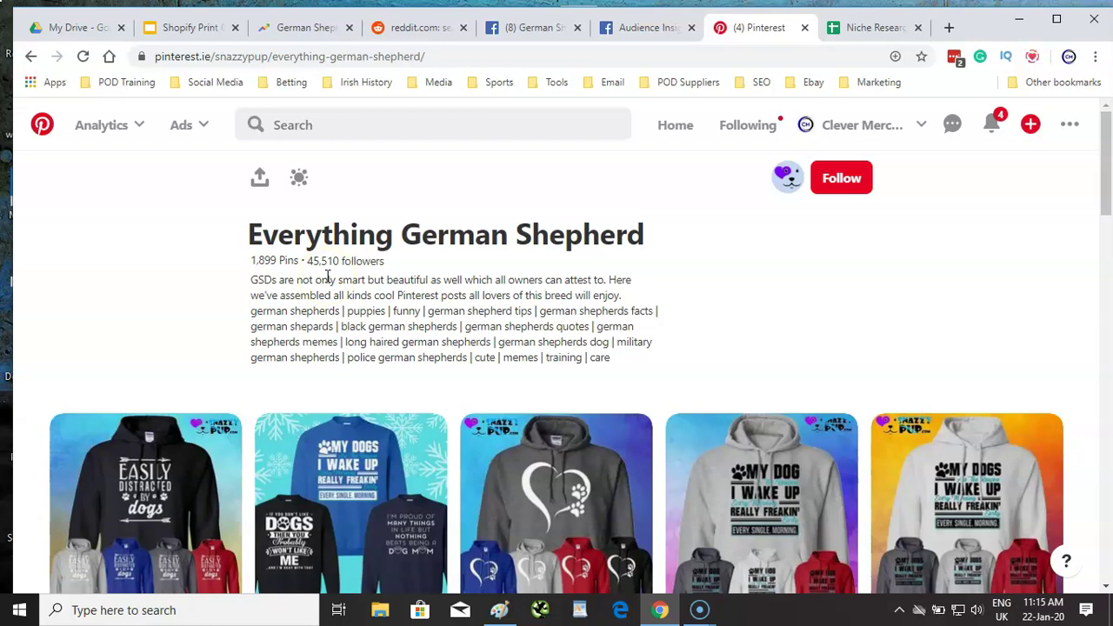
{"action": "scroll", "coordinate": [326, 276], "scroll_direction": "down", "scroll_amount": 6}
{"action": "scroll", "coordinate": [326, 276], "scroll_direction": "down", "scroll_amount": 8}
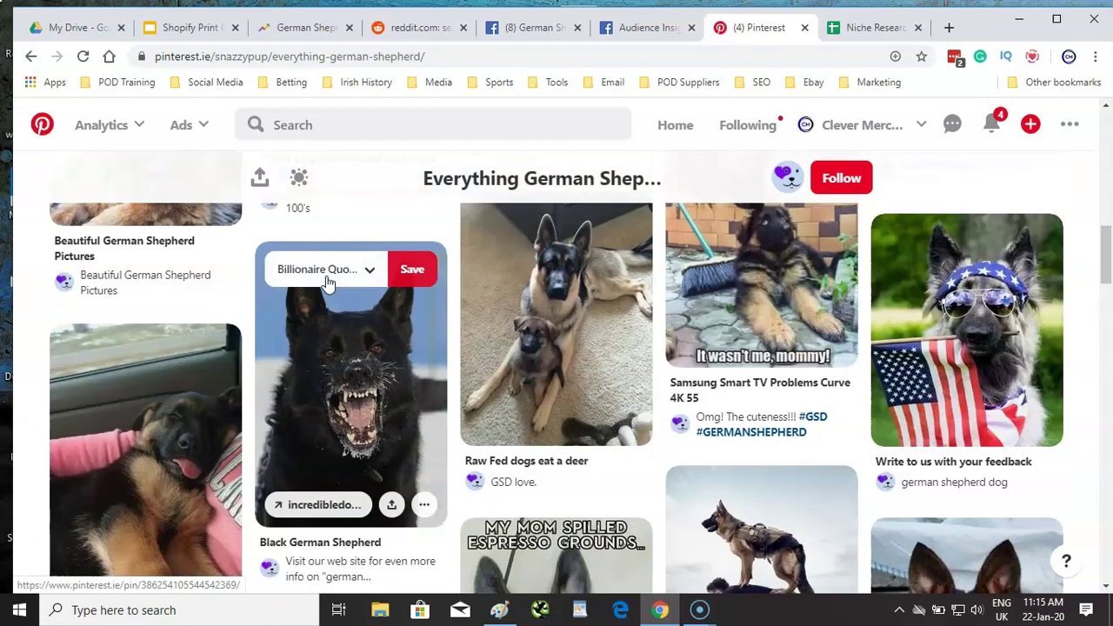
{"action": "scroll", "coordinate": [326, 282], "scroll_direction": "down", "scroll_amount": 4}
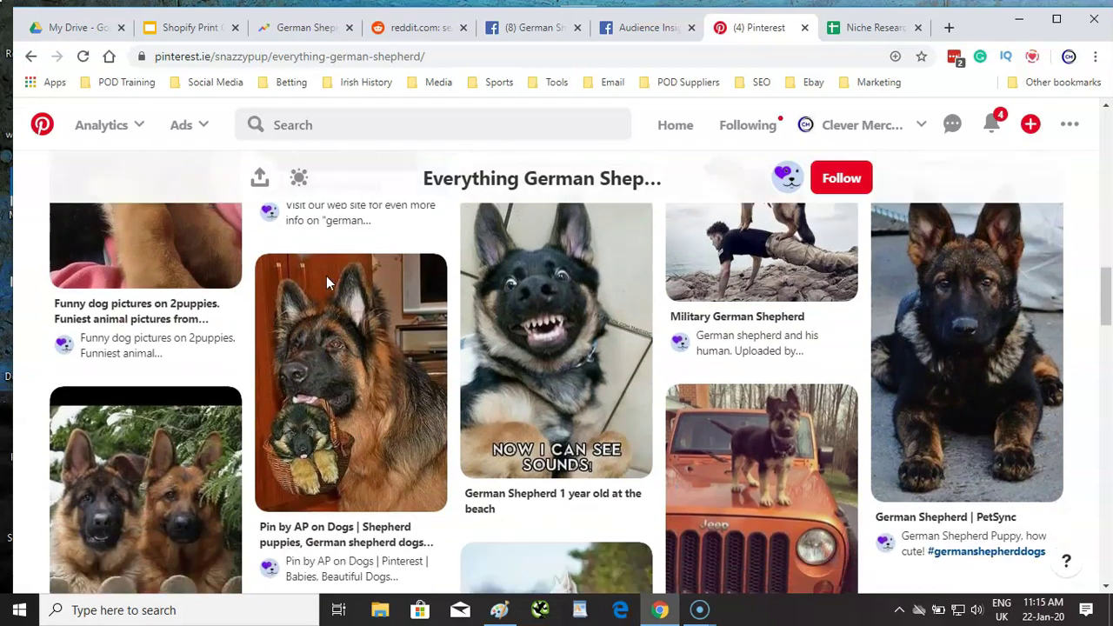
{"action": "scroll", "coordinate": [326, 283], "scroll_direction": "down", "scroll_amount": 2}
{"action": "scroll", "coordinate": [326, 276], "scroll_direction": "up", "scroll_amount": 15}
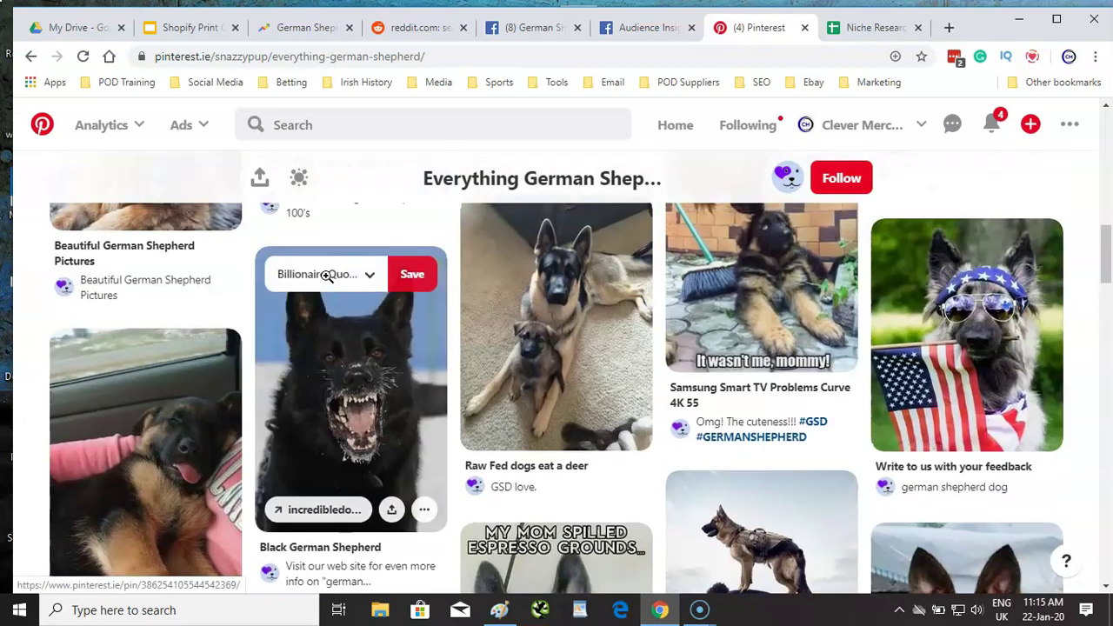
{"action": "scroll", "coordinate": [326, 276], "scroll_direction": "down", "scroll_amount": 3}
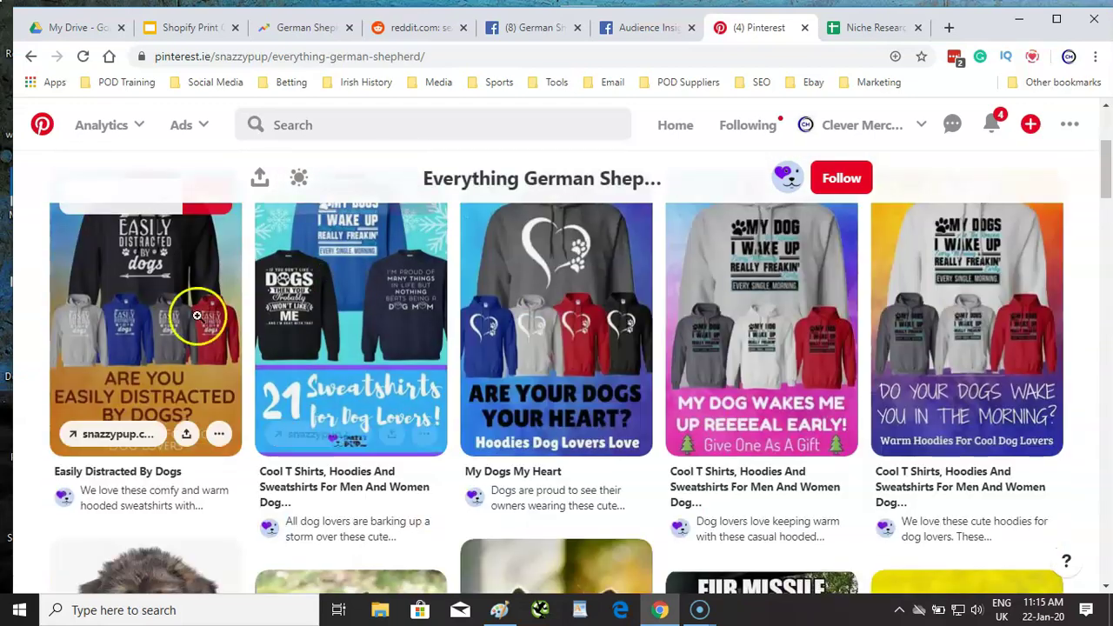
Inspect the "Easily Distracted By Dogs" hoodie pin and its source website, and return to the Everything German Shepherd board
{"action": "left_click", "coordinate": [162, 330]}
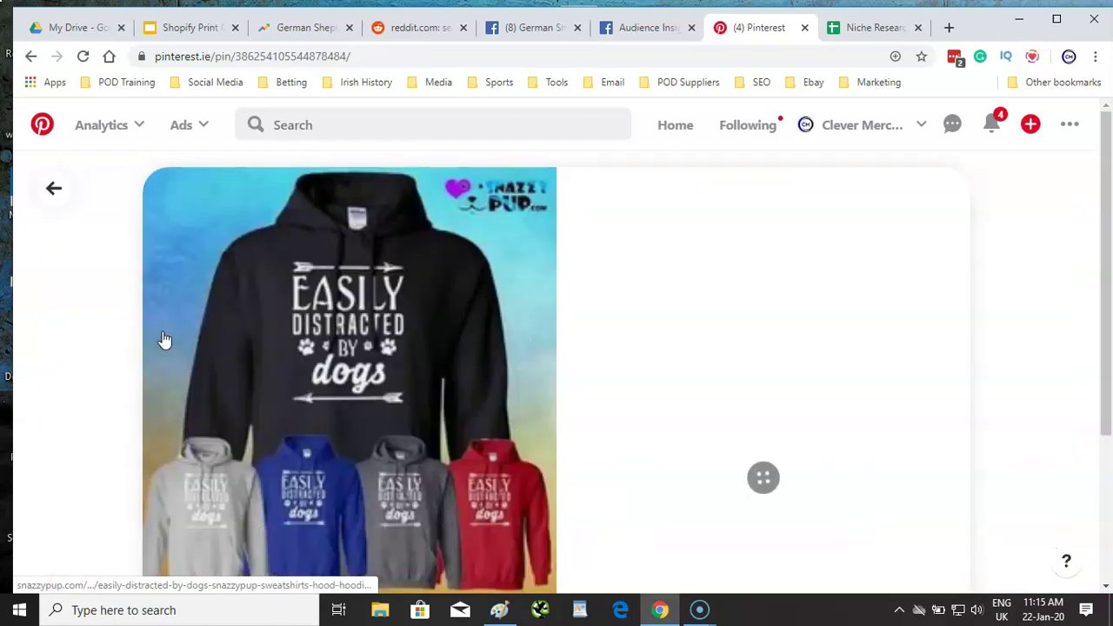
{"action": "scroll", "coordinate": [361, 332], "scroll_direction": "down", "scroll_amount": 2}
{"action": "scroll", "coordinate": [360, 332], "scroll_direction": "down", "scroll_amount": 4}
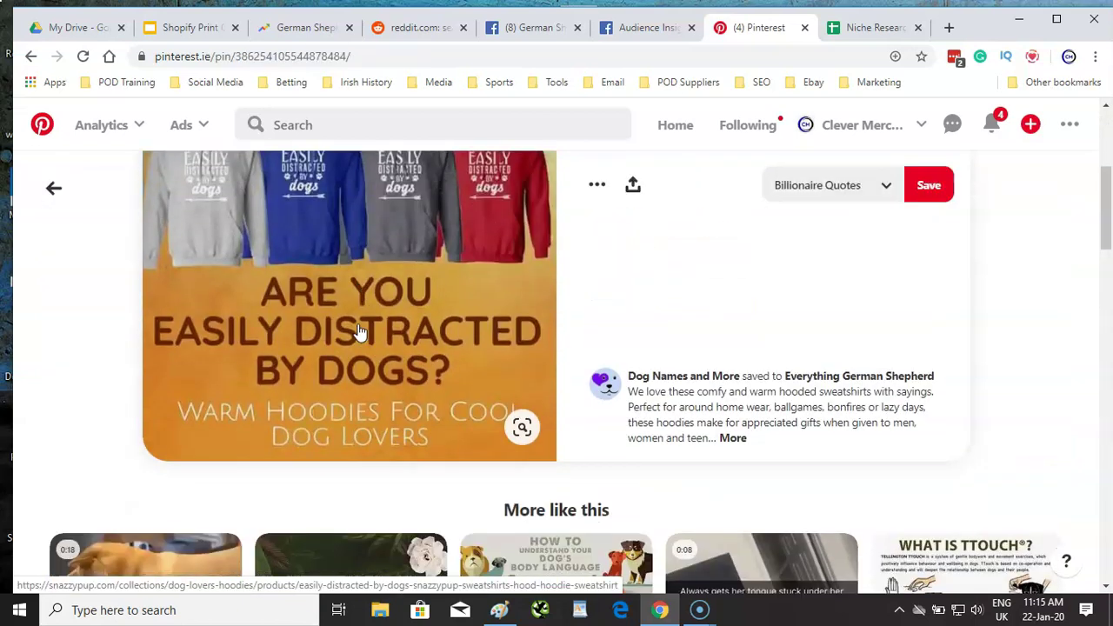
{"action": "scroll", "coordinate": [358, 328], "scroll_direction": "up", "scroll_amount": 3}
{"action": "scroll", "coordinate": [358, 327], "scroll_direction": "up", "scroll_amount": 3}
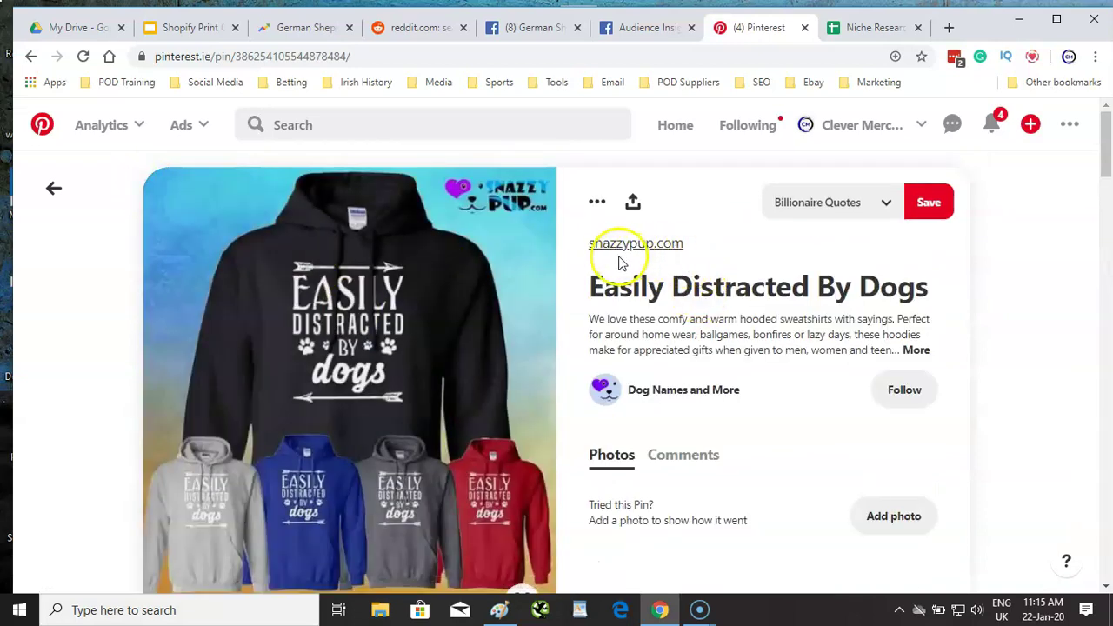
{"action": "left_click", "coordinate": [30, 56]}
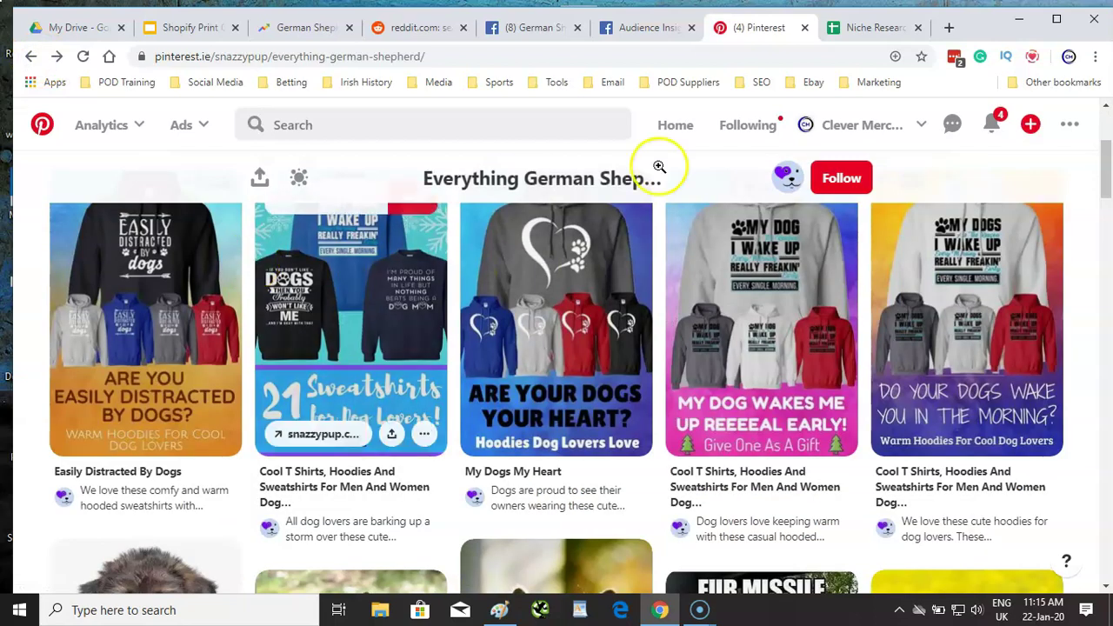
Return from the Pinterest board to the Niche Research sheet
{"action": "left_click", "coordinate": [879, 29]}
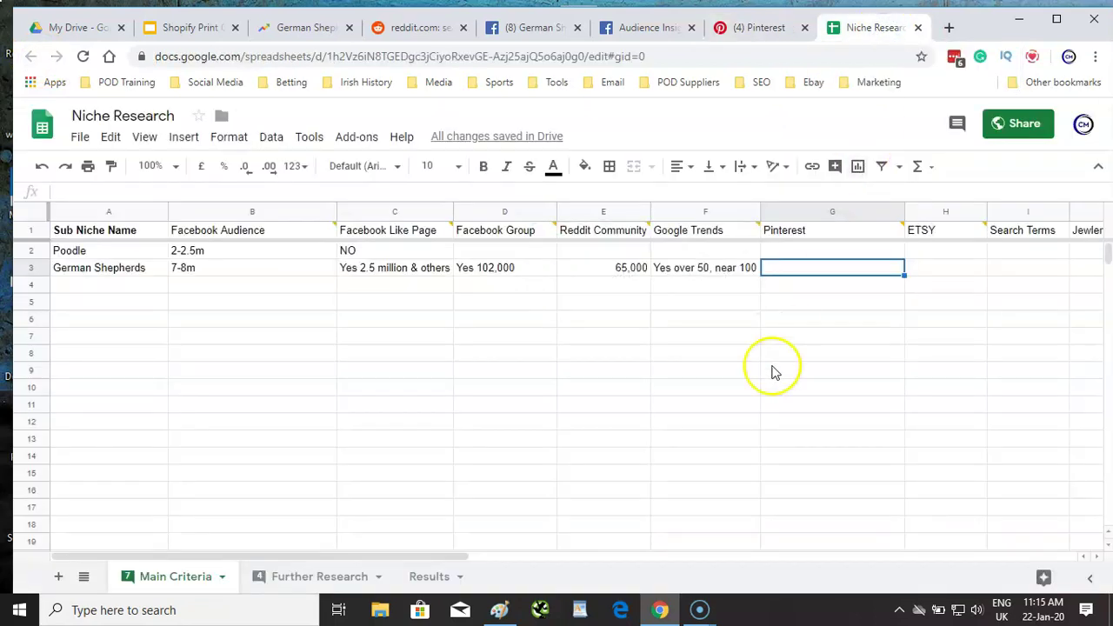
{"action": "type", "text": "Passionate"}
{"action": "key", "text": "BackSpace"}
{"action": "key", "text": "BackSpace"}
{"action": "key", "text": "BackSpace"}
{"action": "key", "text": "BackSpace"}
{"action": "key", "text": "BackSpace"}
{"action": "key", "text": "BackSpace"}
{"action": "key", "text": "BackSpace"}
{"action": "key", "text": "BackSpace"}
{"action": "key", "text": "BackSpace"}
{"action": "key", "text": "BackSpace"}
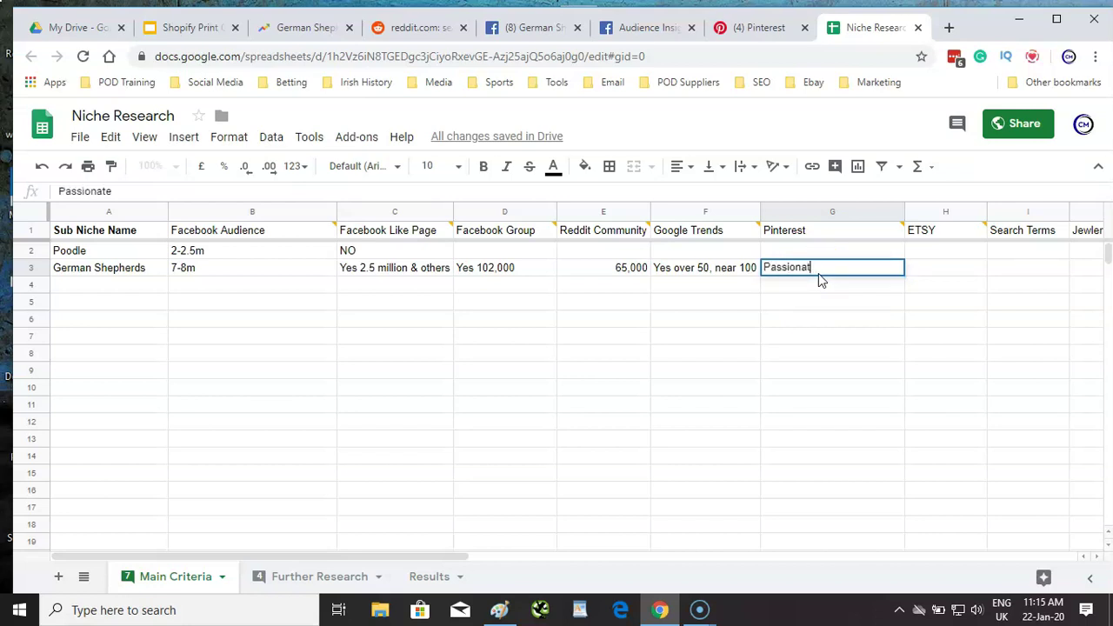
Enter "Yes 27,000 account" as the Pinterest result for German Shepherds
{"action": "type", "text": "Yes "}
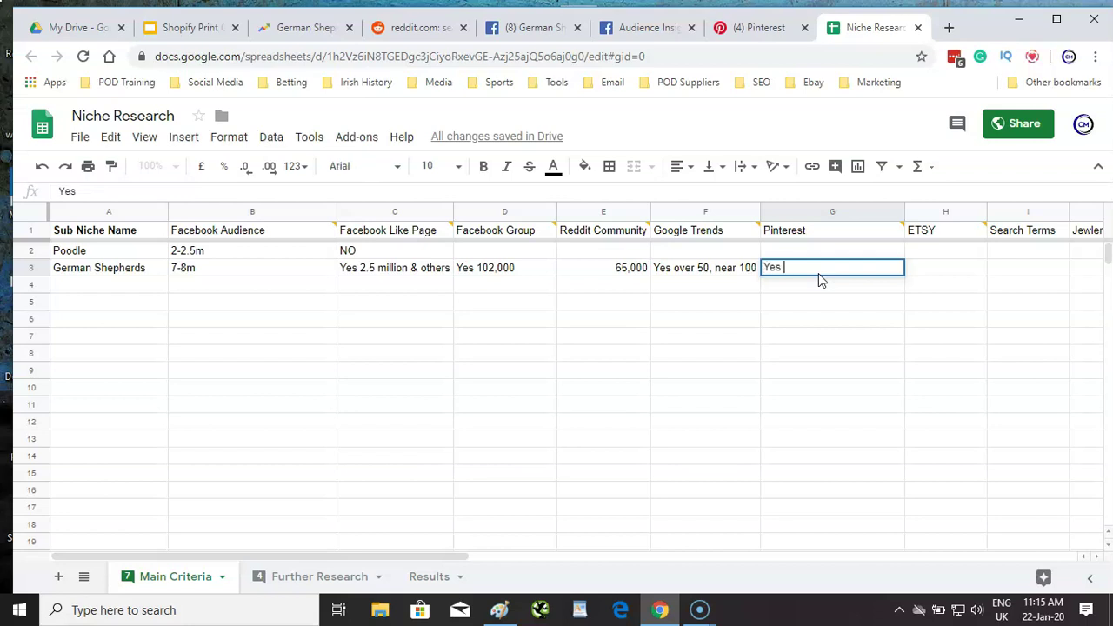
{"action": "type", "text": "27,000 account"}
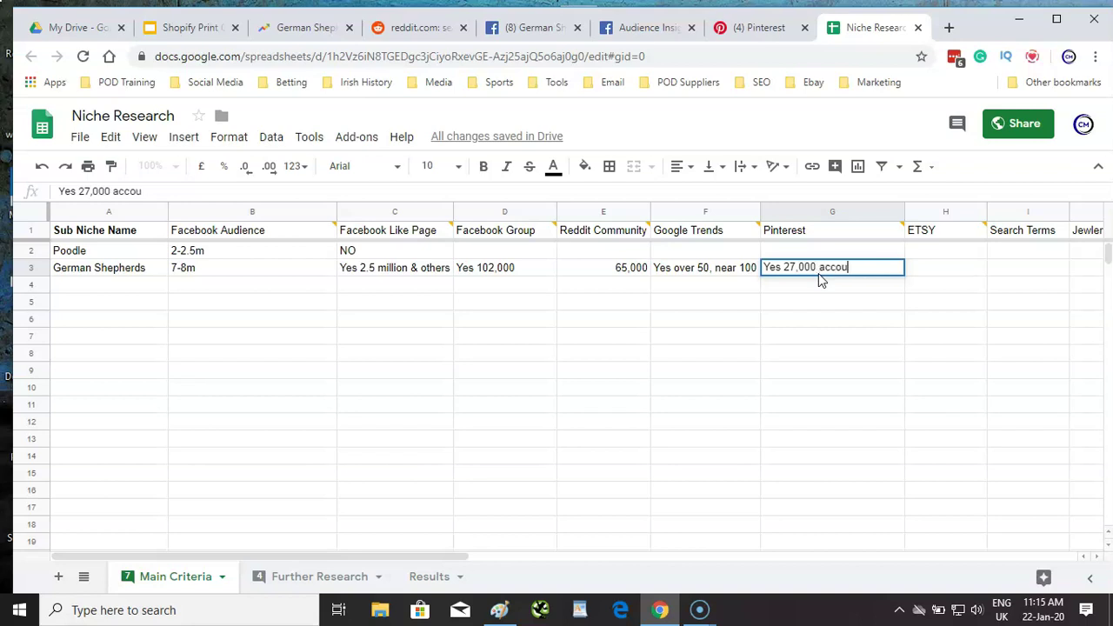
{"action": "left_click", "coordinate": [841, 280]}
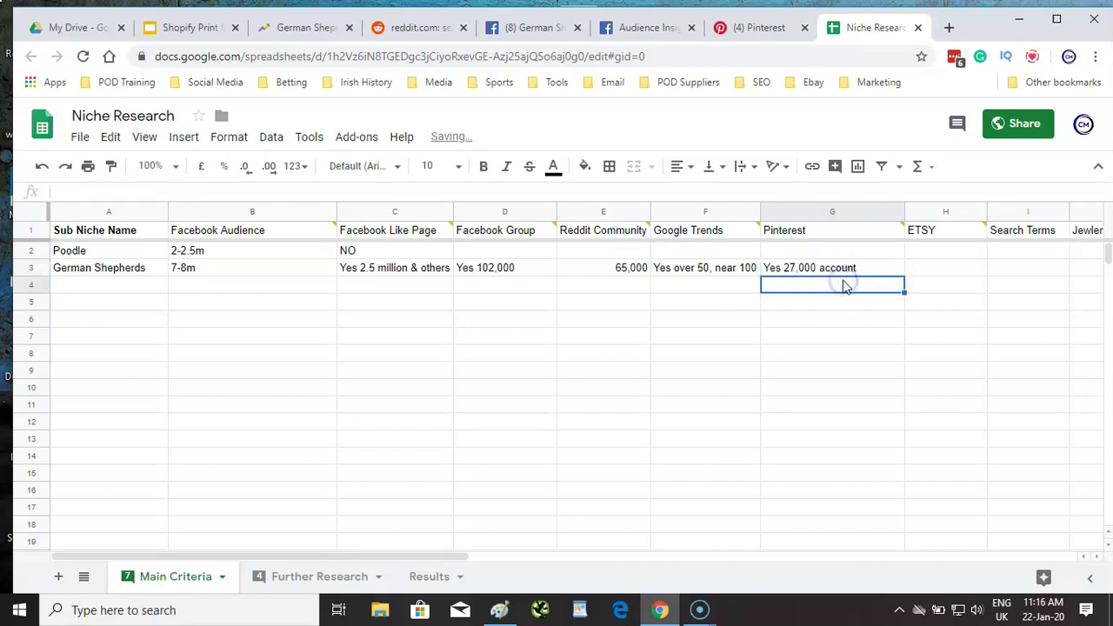
Check the note on the ETSY criterion and the product columns beside it, with the German Shepherds ETSY cell selected
{"action": "left_click", "coordinate": [925, 269]}
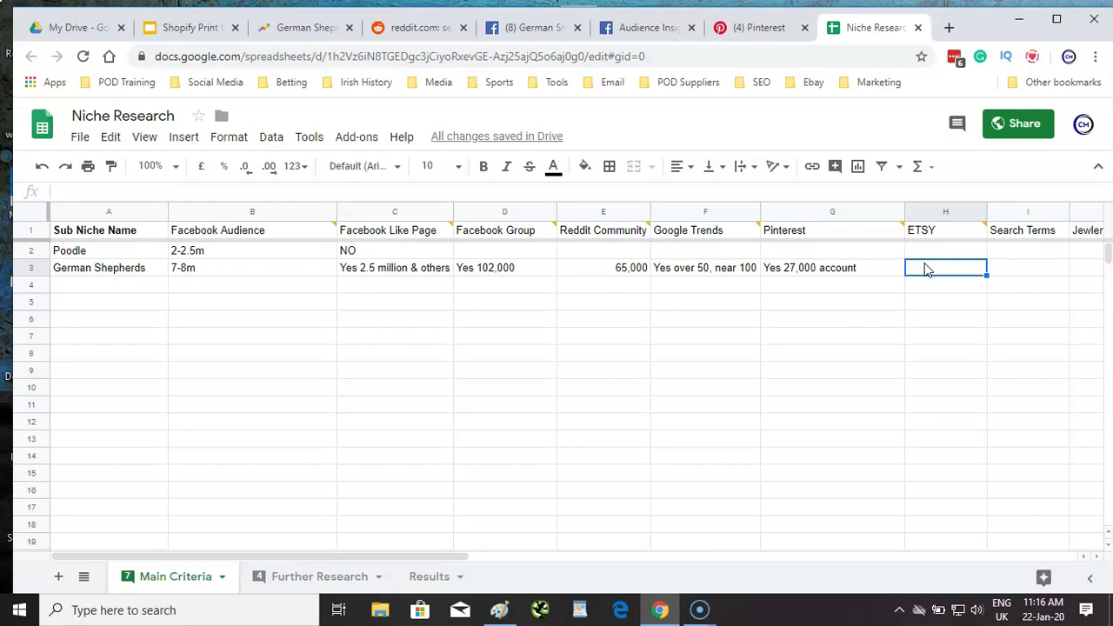
{"action": "left_click", "coordinate": [315, 557]}
{"action": "left_click_drag", "start_coordinate": [314, 557], "coordinate": [477, 556]}
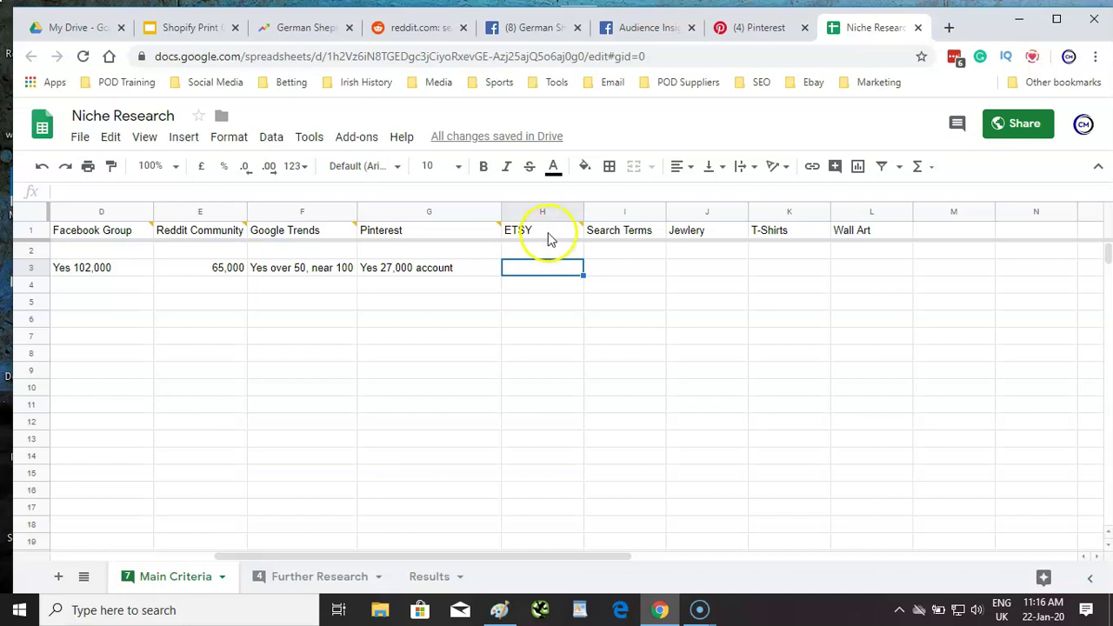
{"action": "mouse_move", "coordinate": [548, 236]}
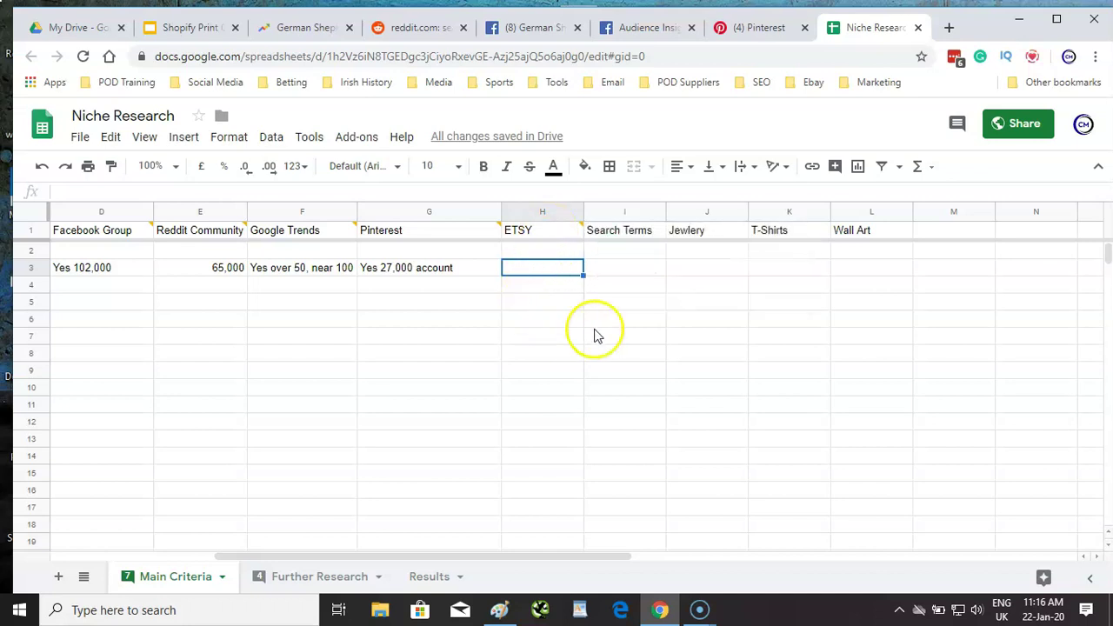
{"action": "left_click", "coordinate": [548, 544]}
{"action": "left_click", "coordinate": [519, 267]}
{"action": "mouse_move", "coordinate": [539, 239]}
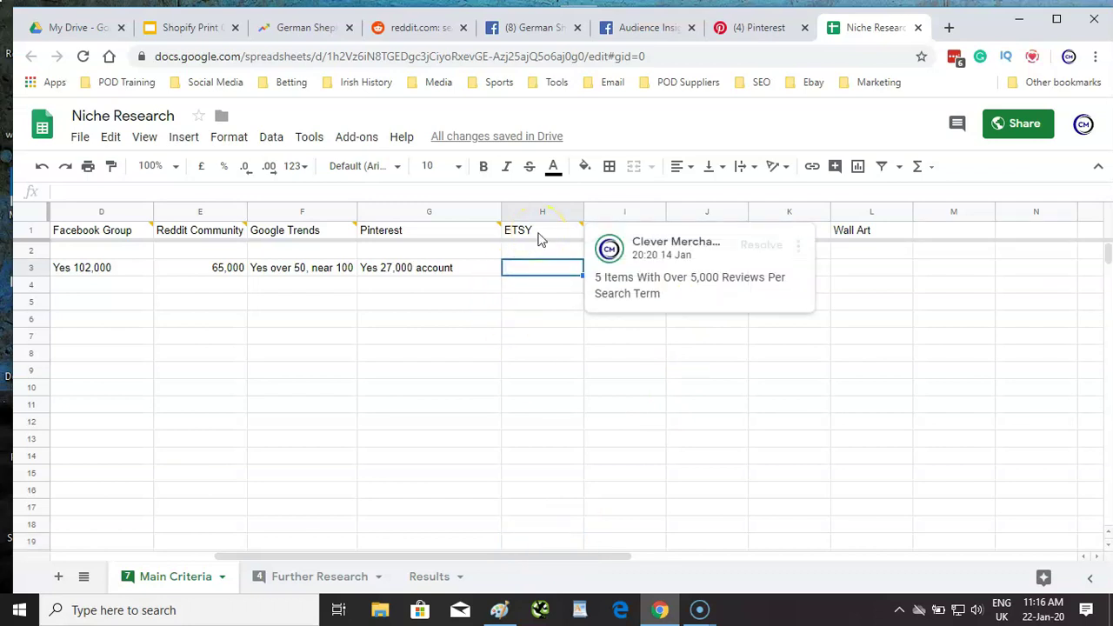
{"action": "left_click", "coordinate": [544, 282]}
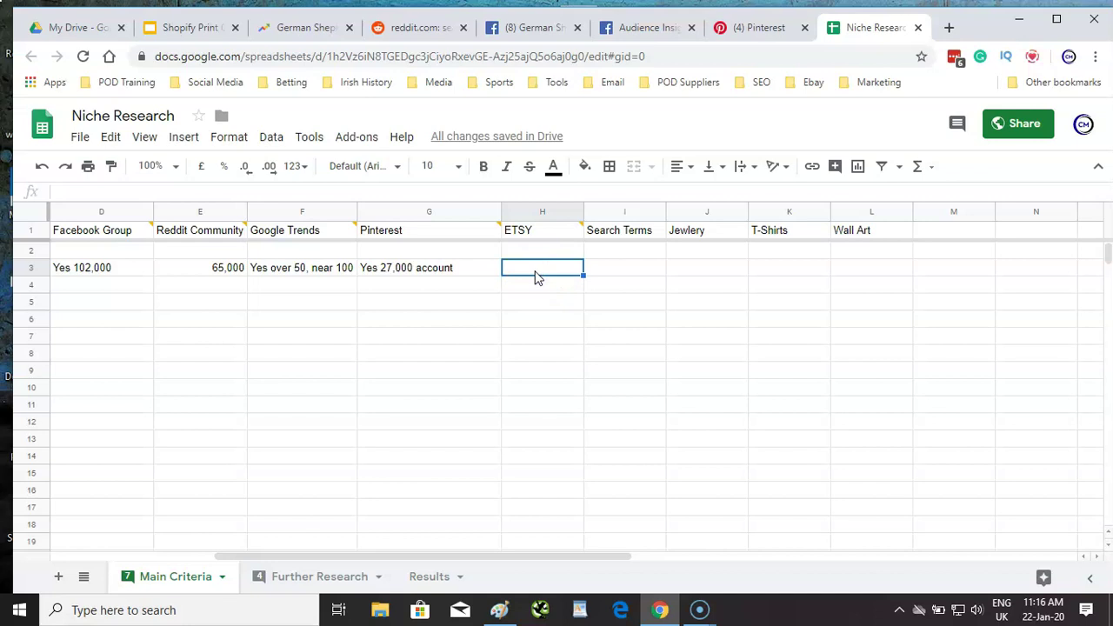
Open Etsy from the link on the sub niche criteria slide and move its browser tab after the Niche Research tab
{"action": "left_click", "coordinate": [183, 39]}
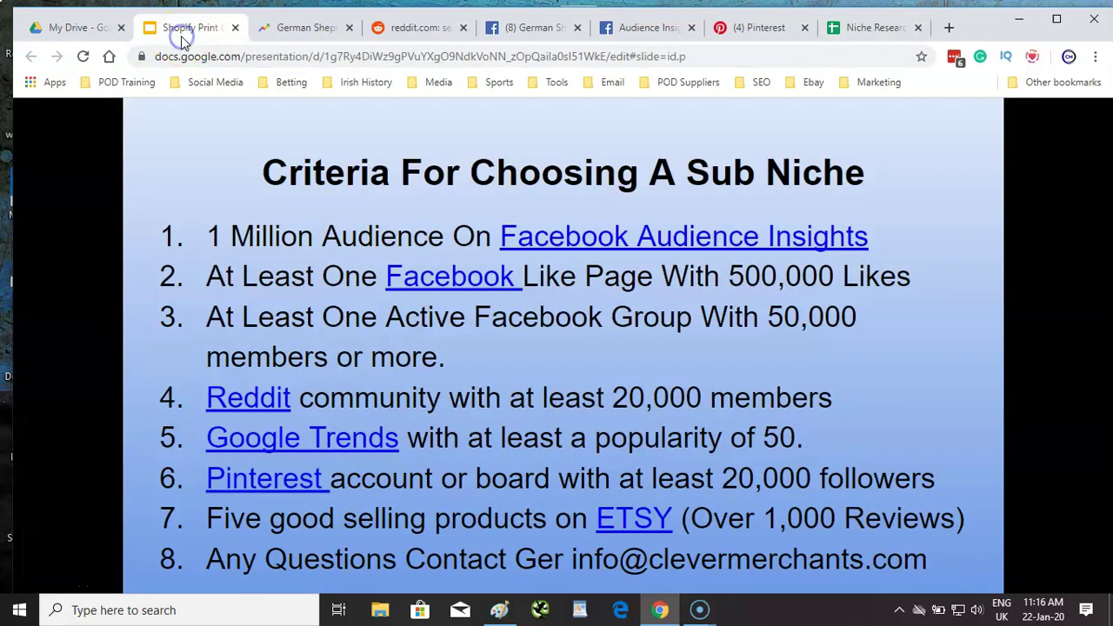
{"action": "left_click", "coordinate": [634, 518]}
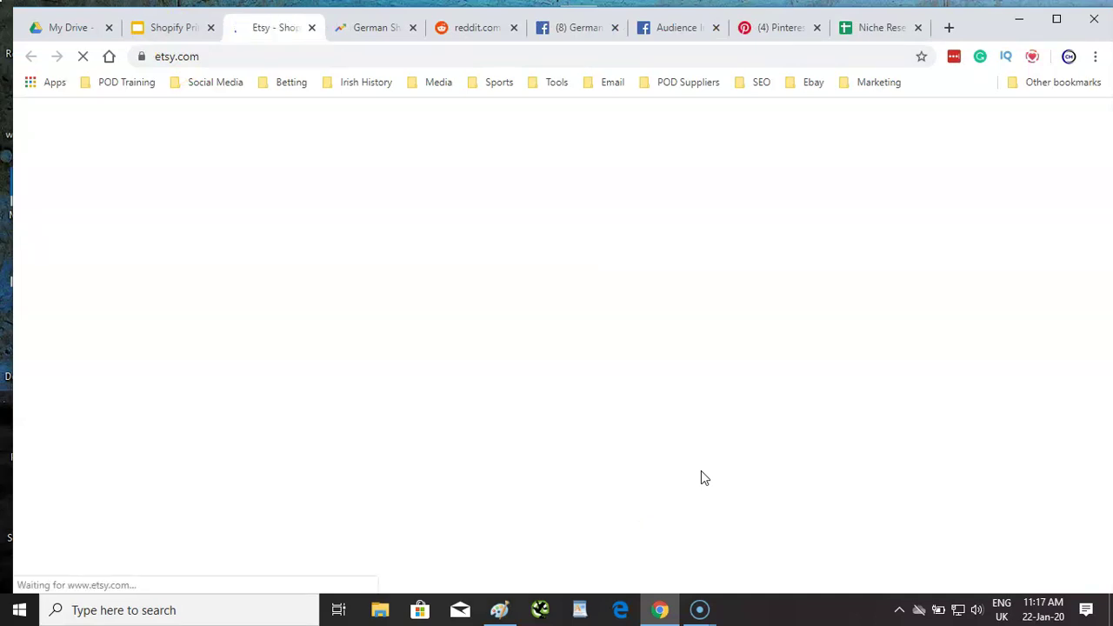
{"action": "left_click_drag", "start_coordinate": [271, 31], "coordinate": [799, 13]}
{"action": "left_click_drag", "start_coordinate": [919, 33], "coordinate": [888, 35]}
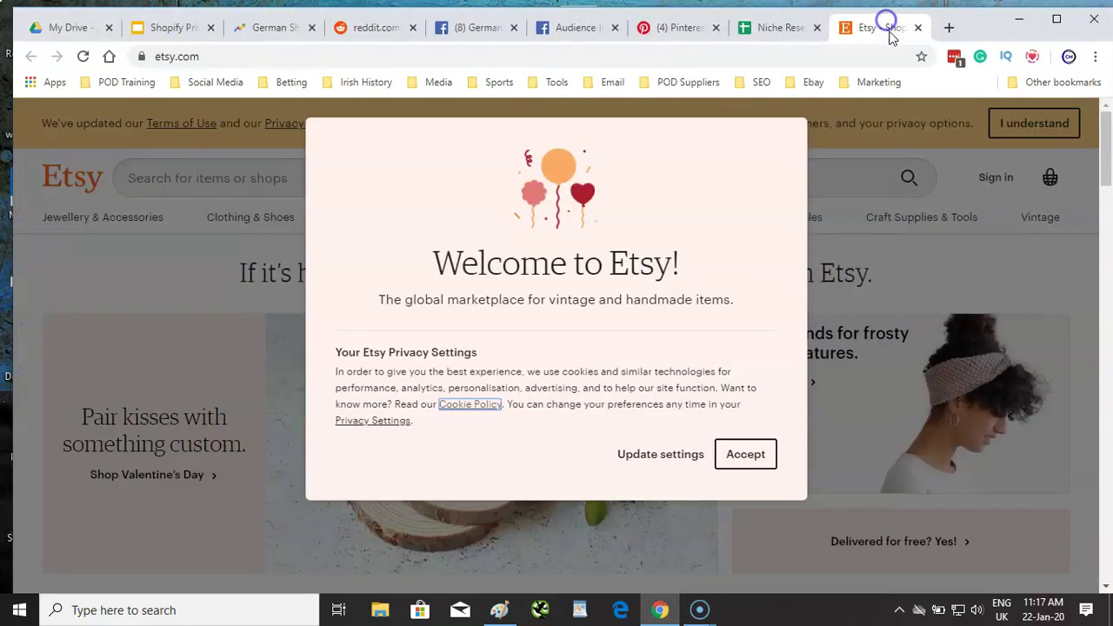
Accept Etsy's privacy settings and search the site for "german shepherd jewelry"
{"action": "left_click", "coordinate": [745, 454]}
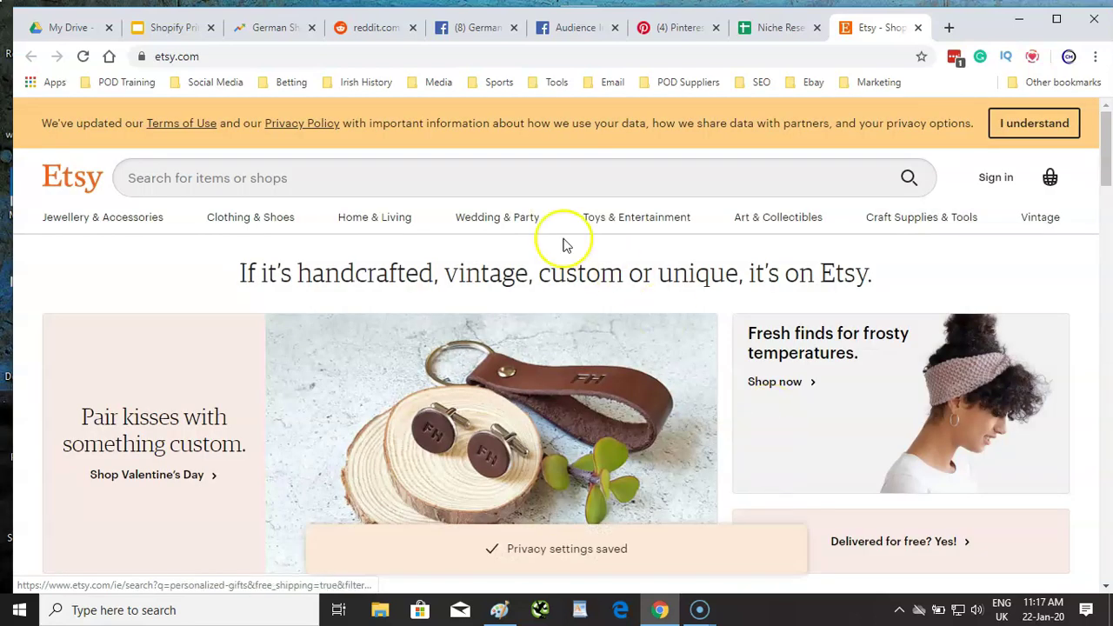
{"action": "left_click", "coordinate": [415, 175]}
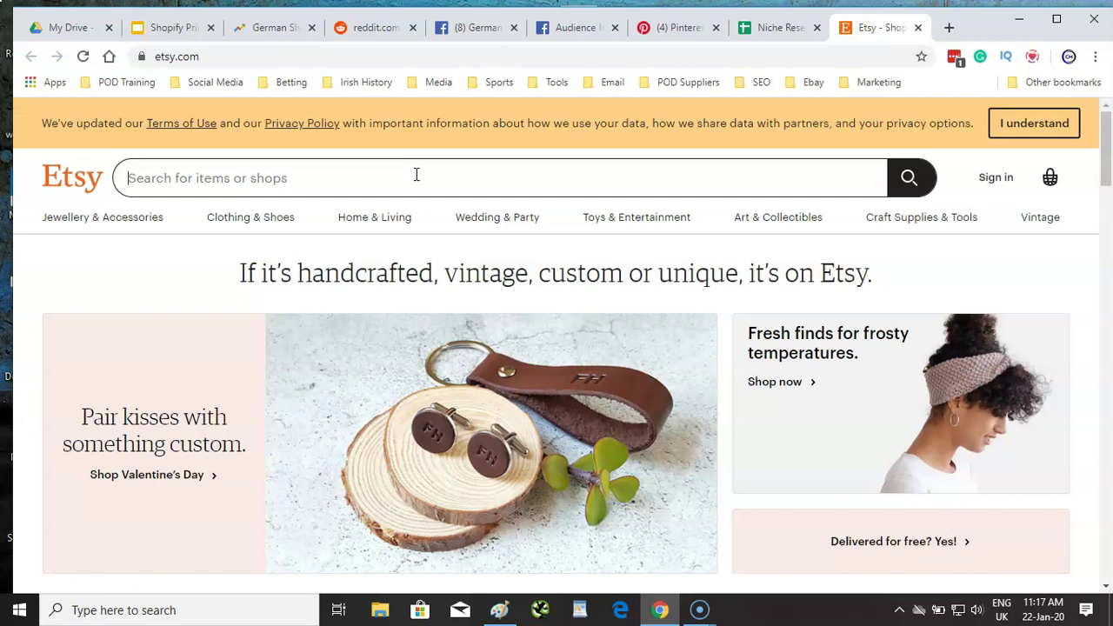
{"action": "type", "text": "german"}
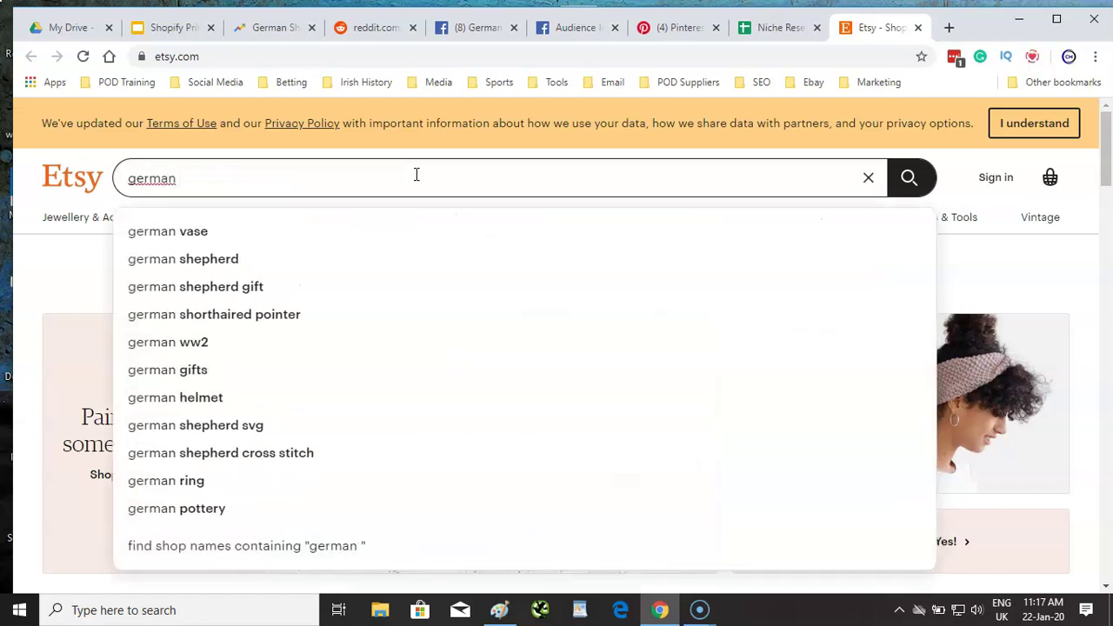
{"action": "type", "text": "shepehe"}
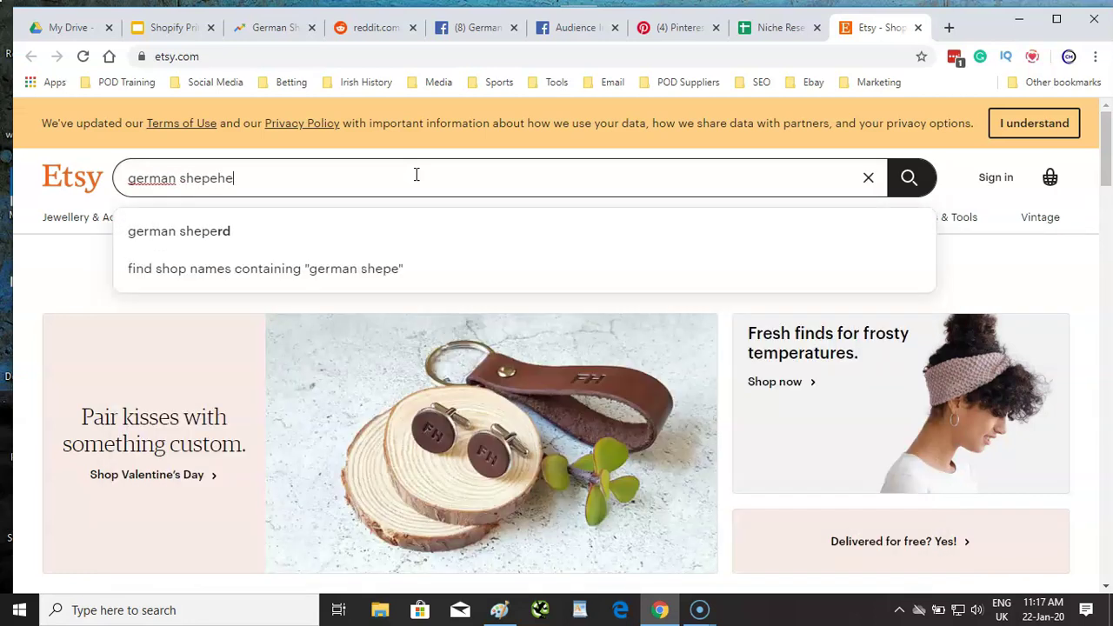
{"action": "type", "text": "rd"}
{"action": "key", "text": "BackSpace"}
{"action": "key", "text": "BackSpace"}
{"action": "key", "text": "BackSpace"}
{"action": "key", "text": "BackSpace"}
{"action": "key", "text": "BackSpace"}
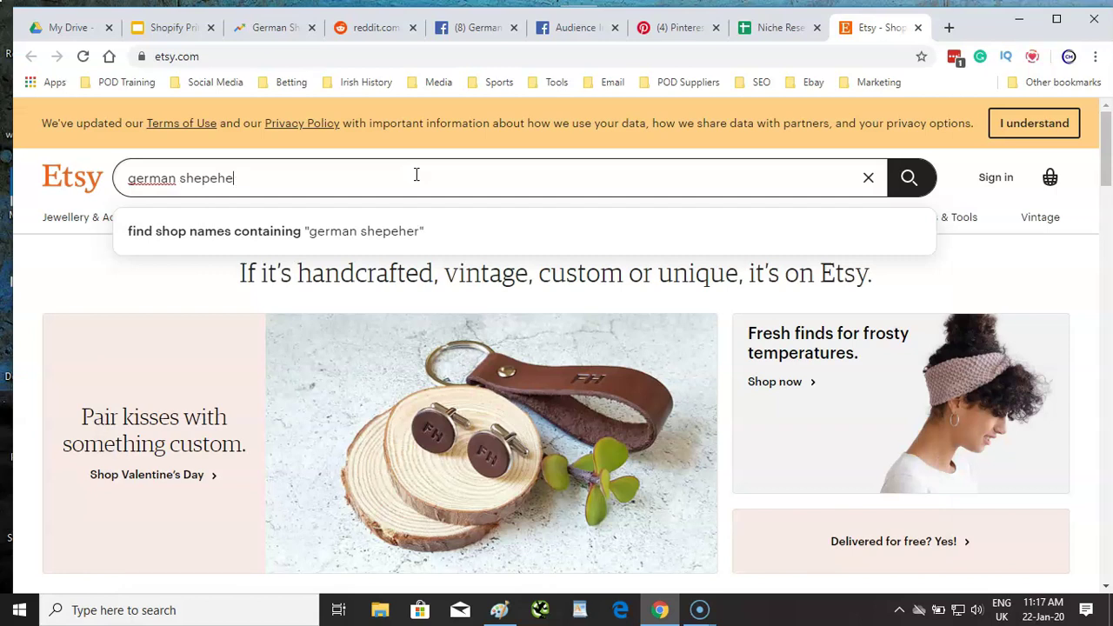
{"action": "type", "text": "herd"}
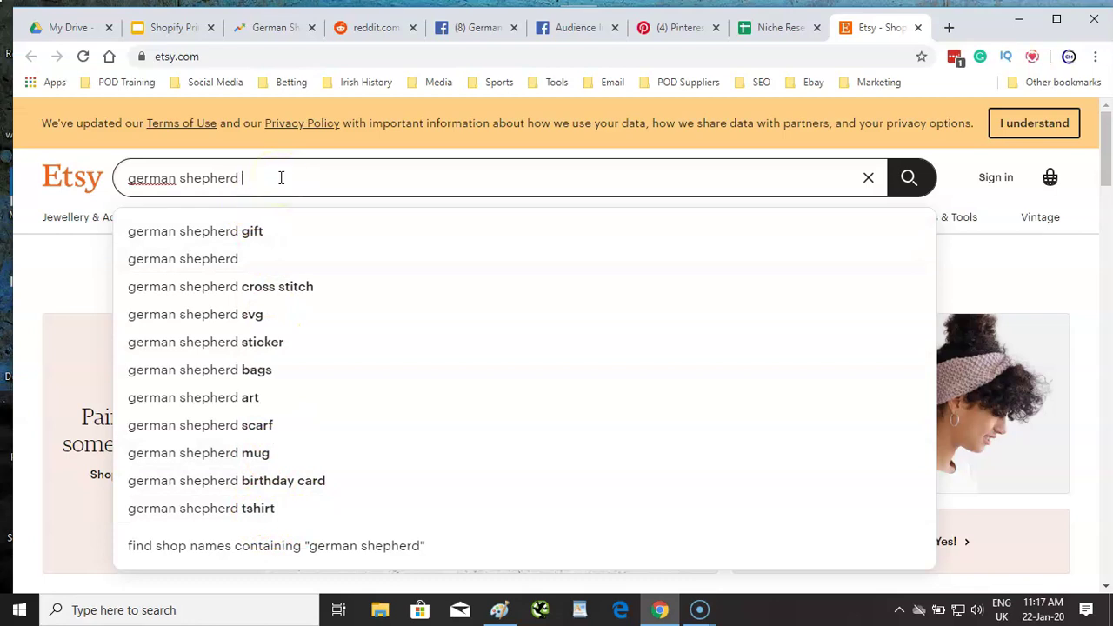
{"action": "type", "text": "jew"}
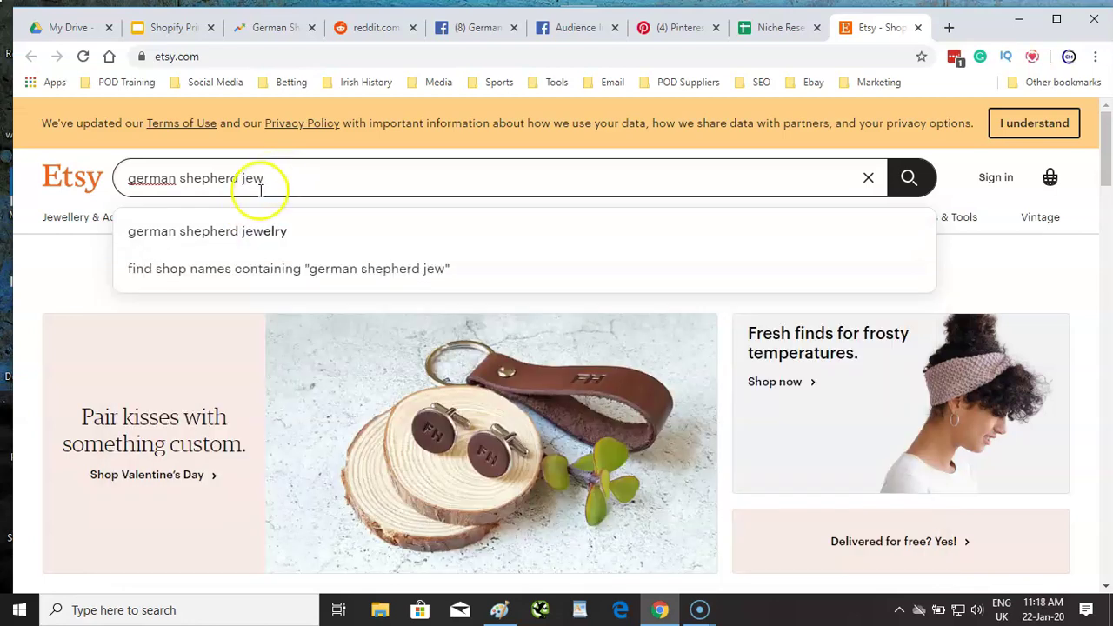
{"action": "left_click", "coordinate": [246, 232]}
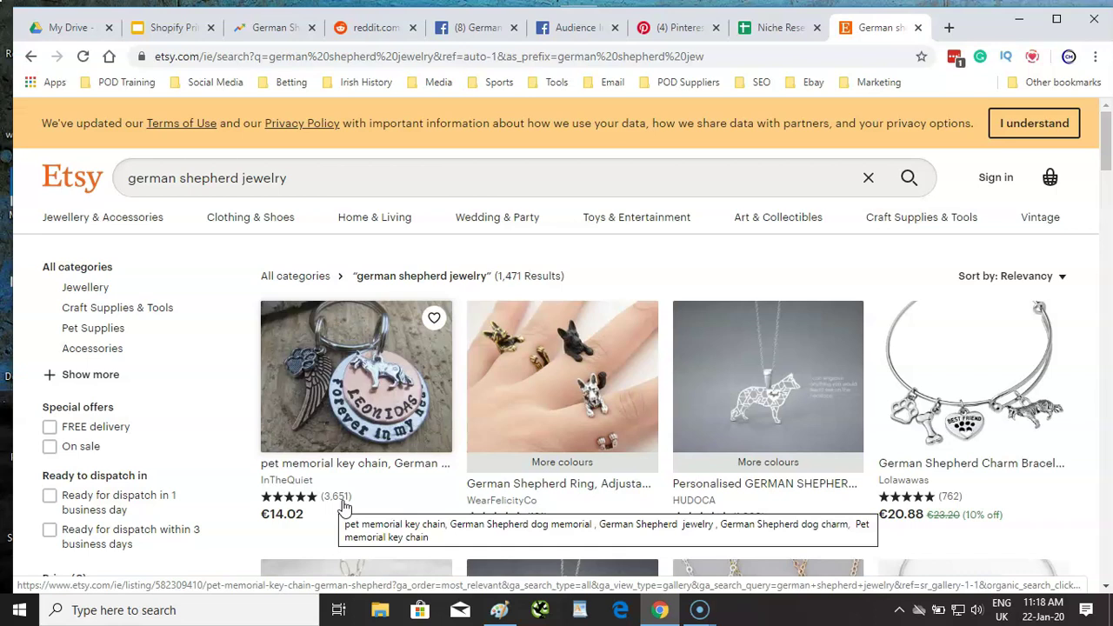
Examine the review counts of the jewelry listings and enter "Yes" in the sheet's Jewlery column for German Shepherds
{"action": "scroll", "coordinate": [374, 486], "scroll_direction": "down", "scroll_amount": 2}
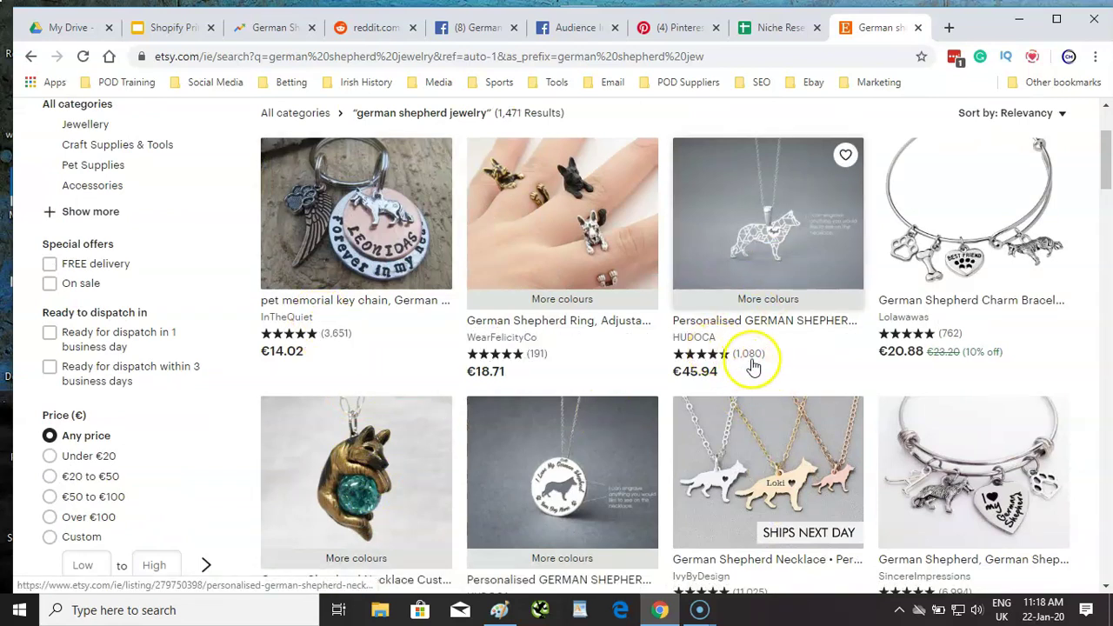
{"action": "scroll", "coordinate": [781, 400], "scroll_direction": "down", "scroll_amount": 1}
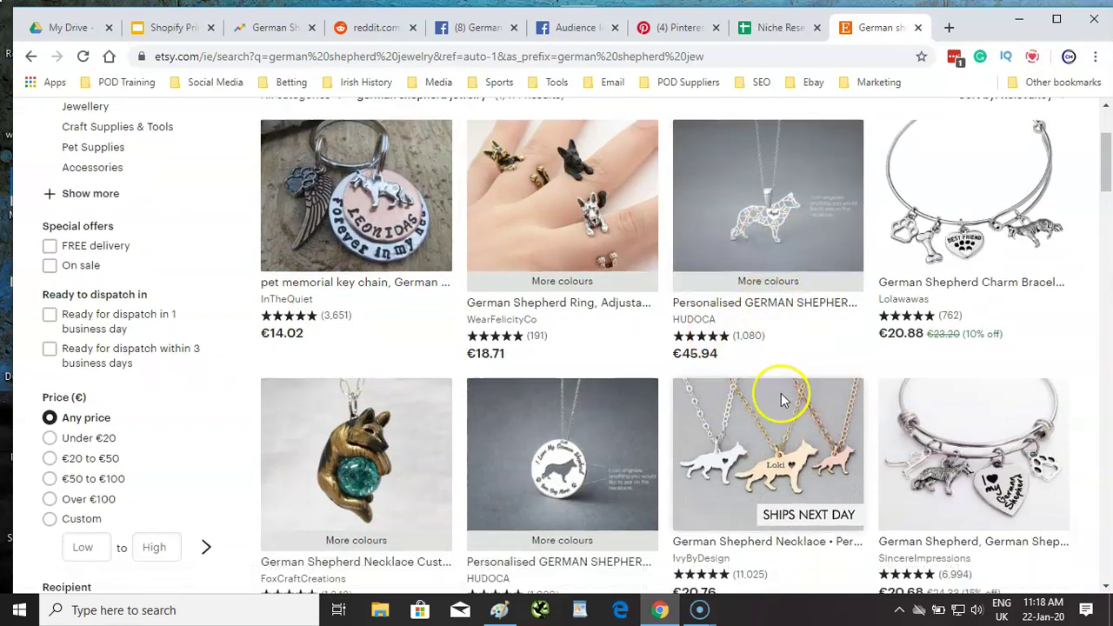
{"action": "scroll", "coordinate": [781, 400], "scroll_direction": "down", "scroll_amount": 1}
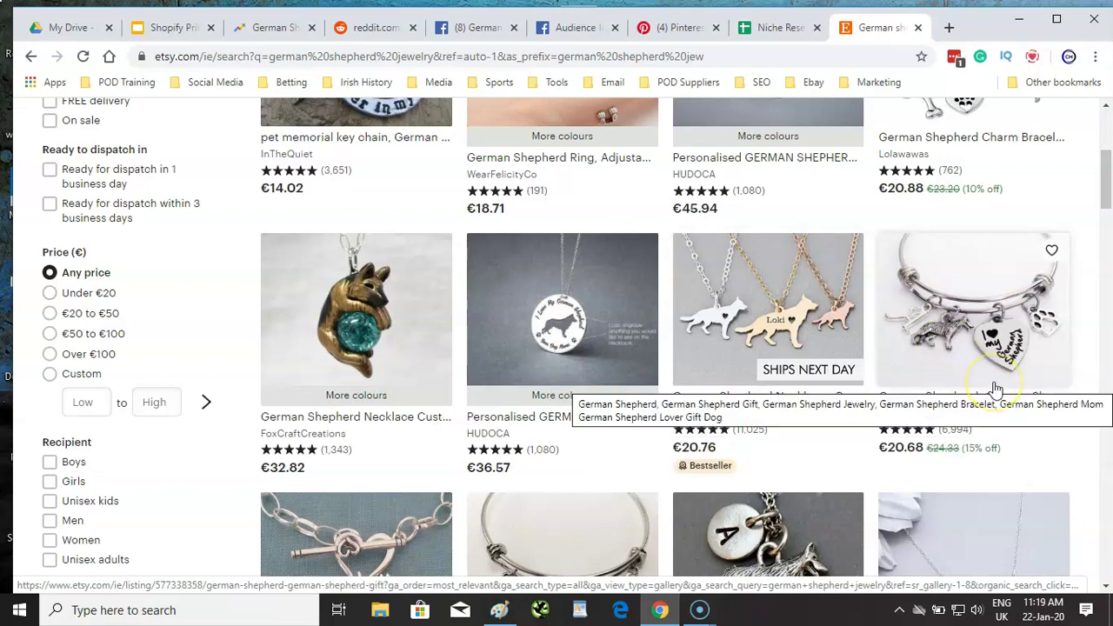
{"action": "left_click", "coordinate": [769, 27]}
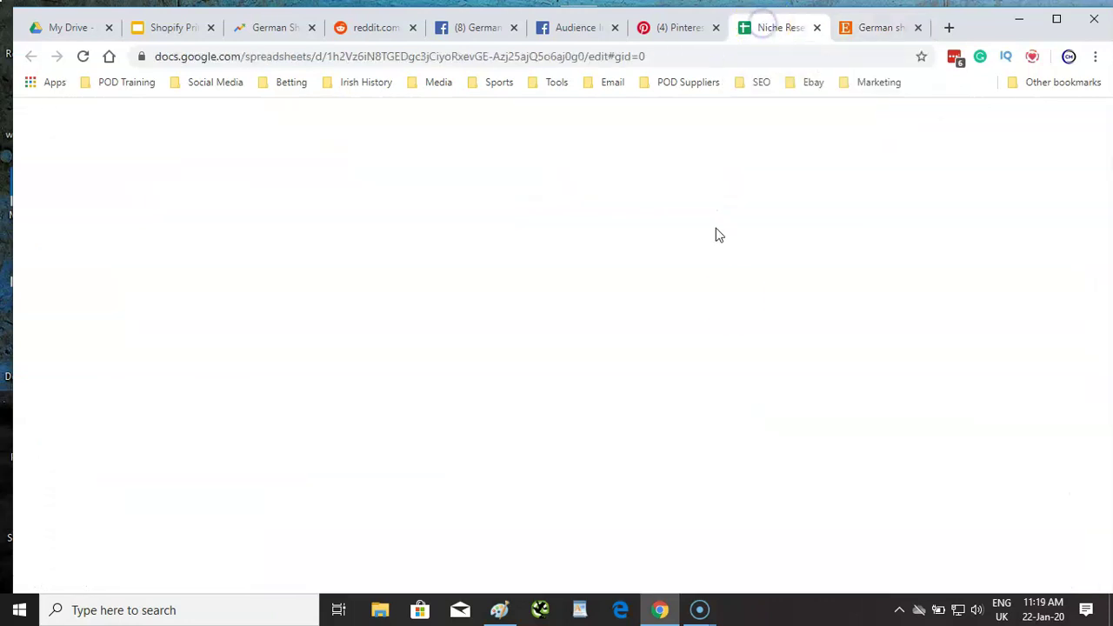
{"action": "left_click", "coordinate": [690, 351]}
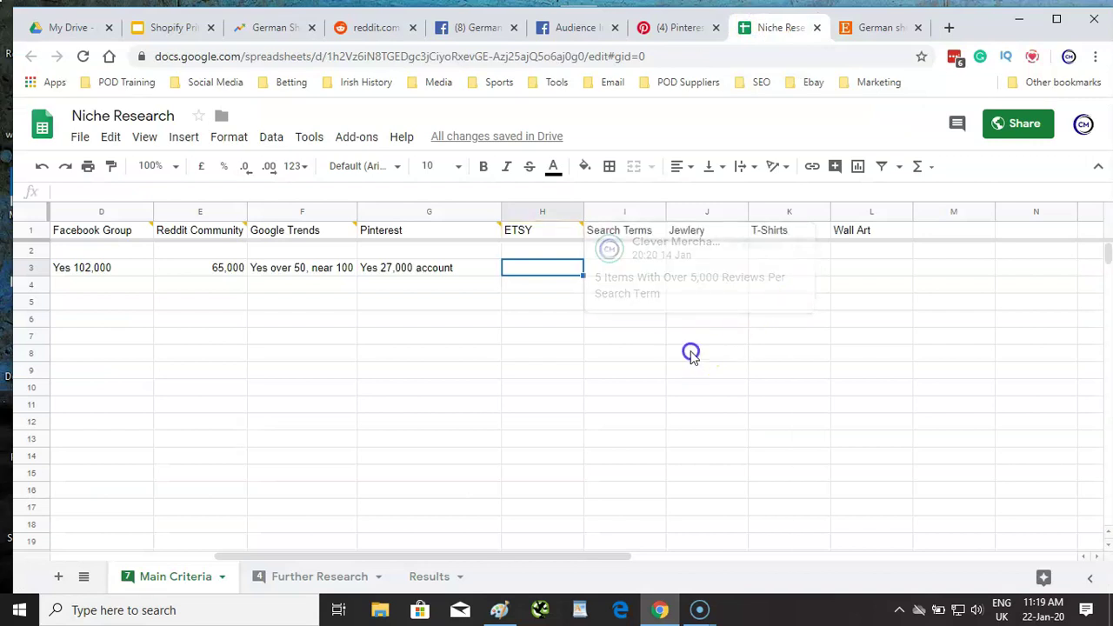
{"action": "left_click", "coordinate": [702, 278]}
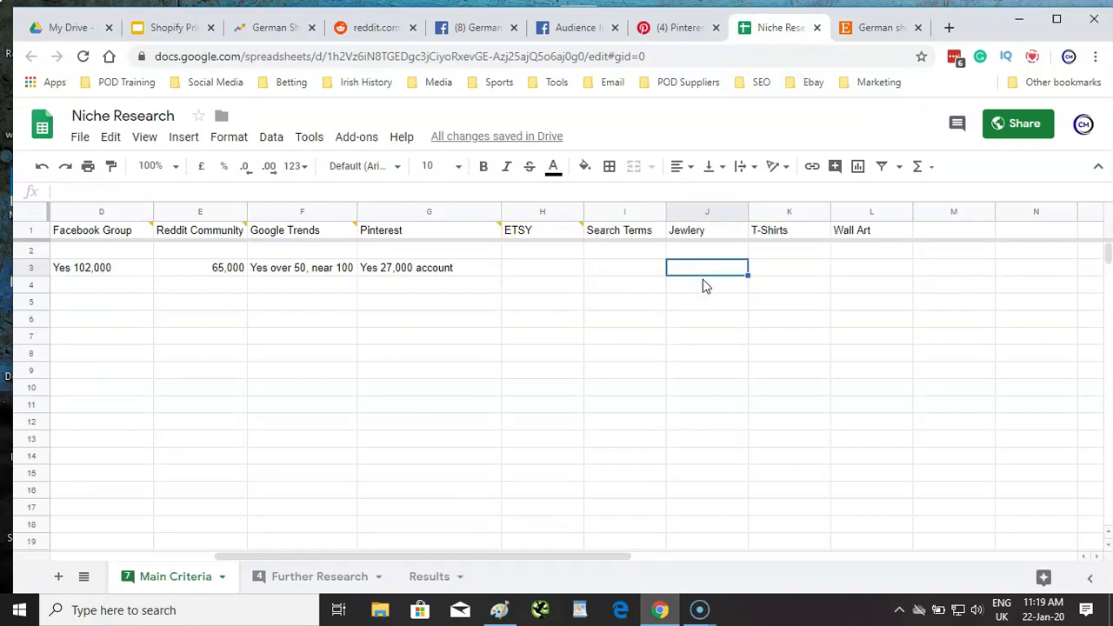
{"action": "type", "text": "Yes"}
{"action": "left_click", "coordinate": [791, 267]}
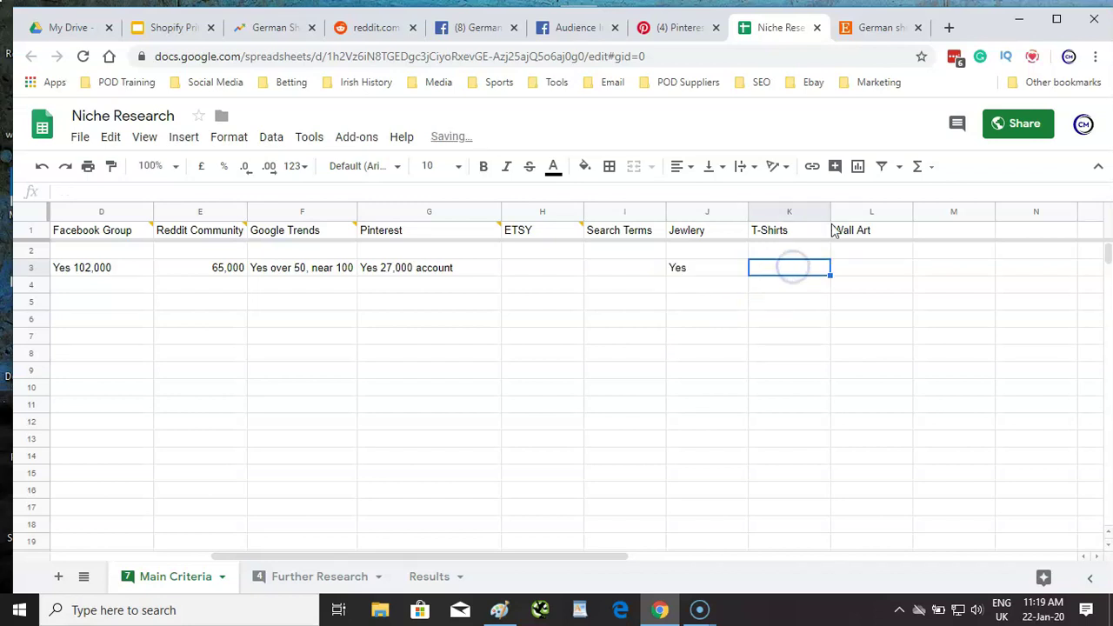
Search Etsy for "german shepherd T-shirts" and examine the review counts of the listings
{"action": "left_click", "coordinate": [874, 28]}
{"action": "scroll", "coordinate": [422, 281], "scroll_direction": "up", "scroll_amount": 4}
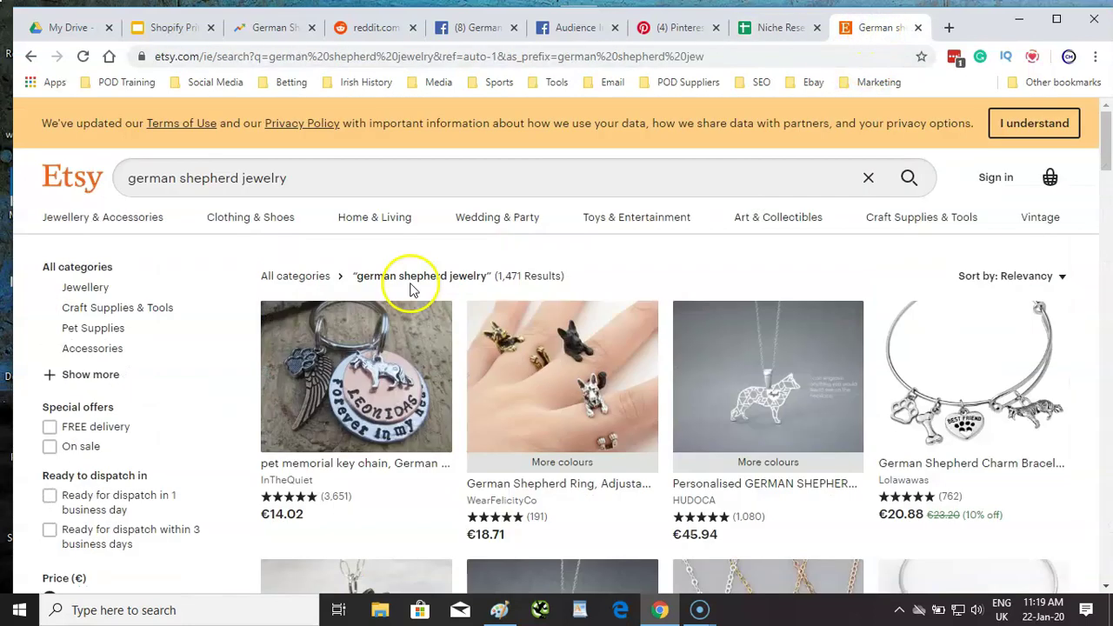
{"action": "left_click_drag", "start_coordinate": [361, 178], "coordinate": [240, 181]}
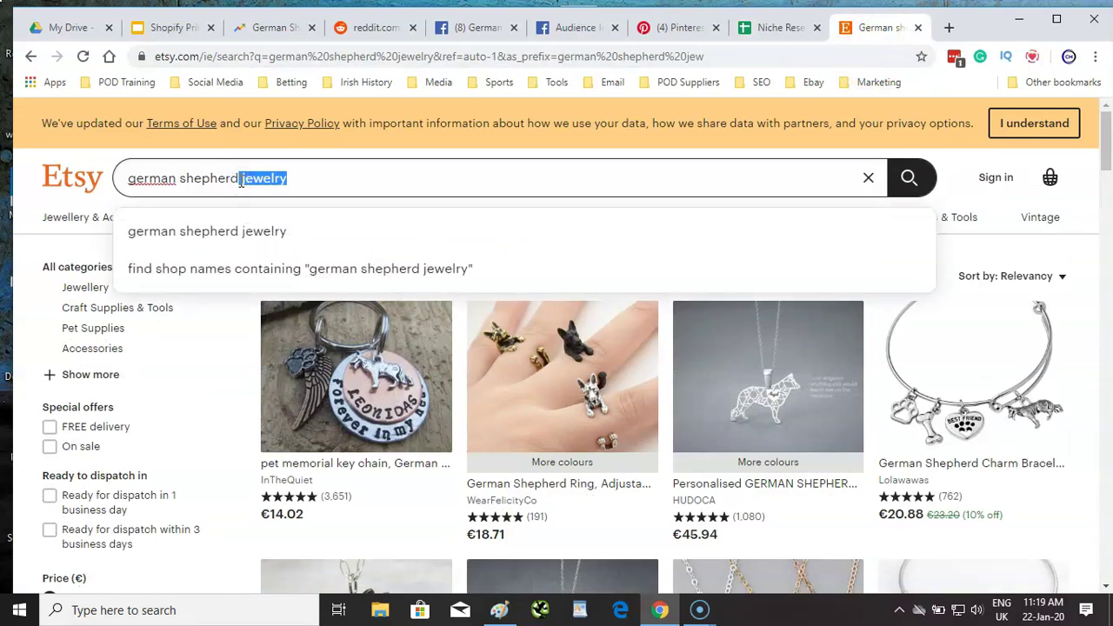
{"action": "type", "text": "tshirtd"}
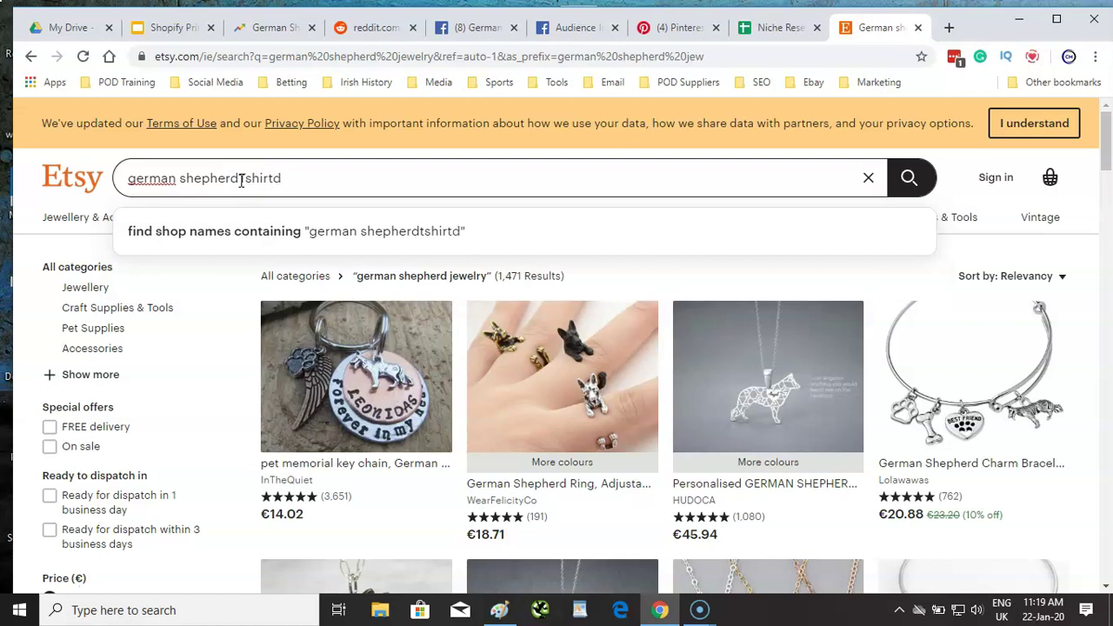
{"action": "key", "text": "BackSpace"}
{"action": "type", "text": "s"}
{"action": "left_click", "coordinate": [241, 178]}
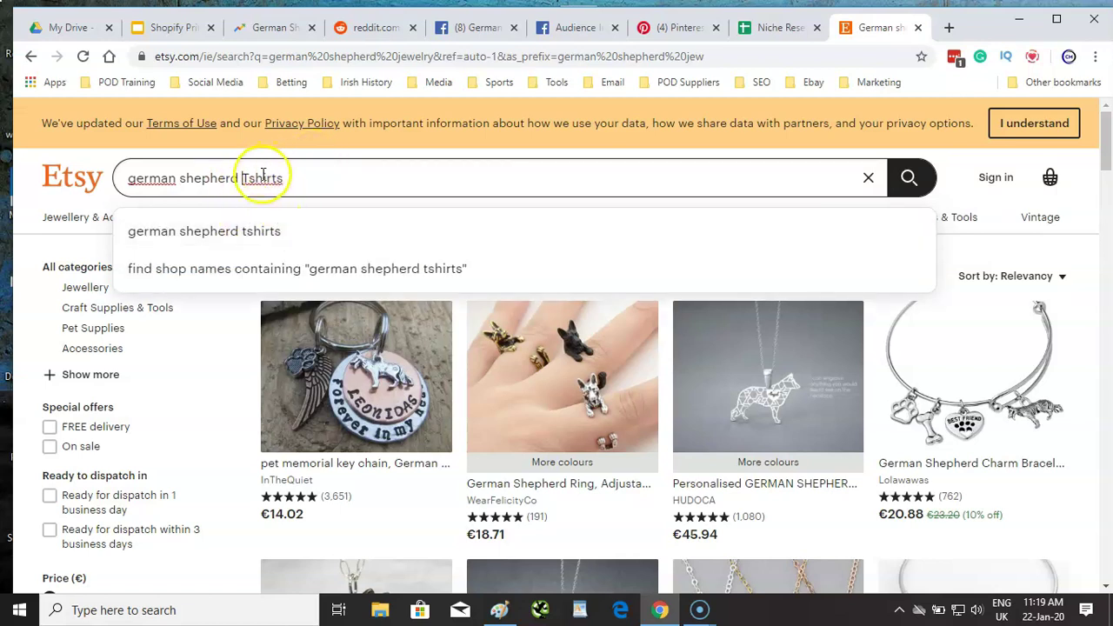
{"action": "left_click", "coordinate": [251, 182]}
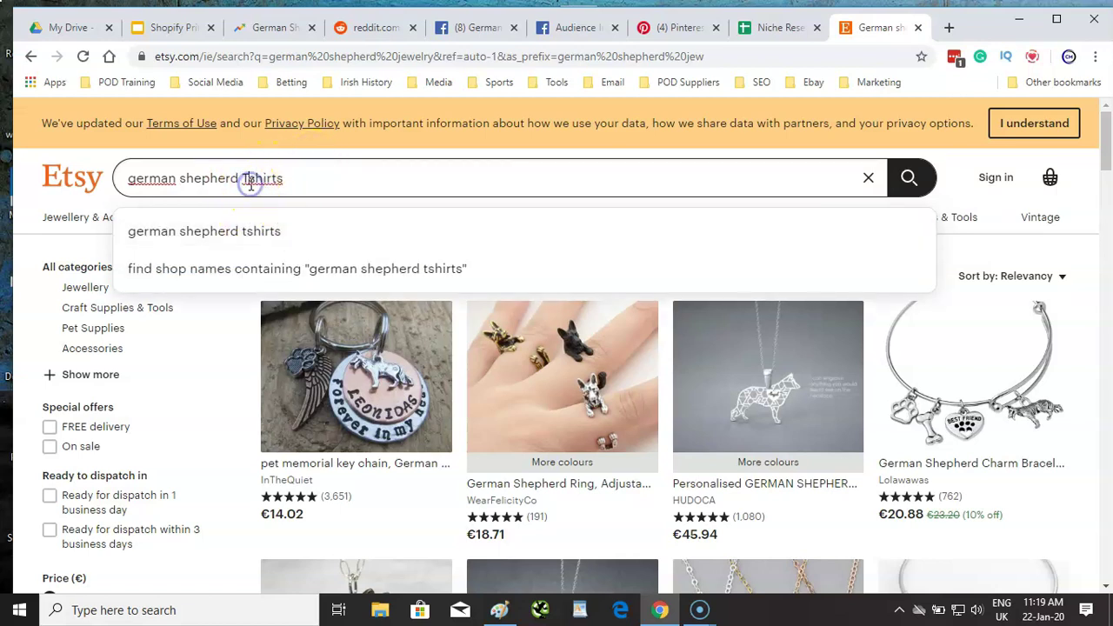
{"action": "type", "text": "-"}
{"action": "left_click", "coordinate": [301, 179]}
{"action": "key", "text": "Return"}
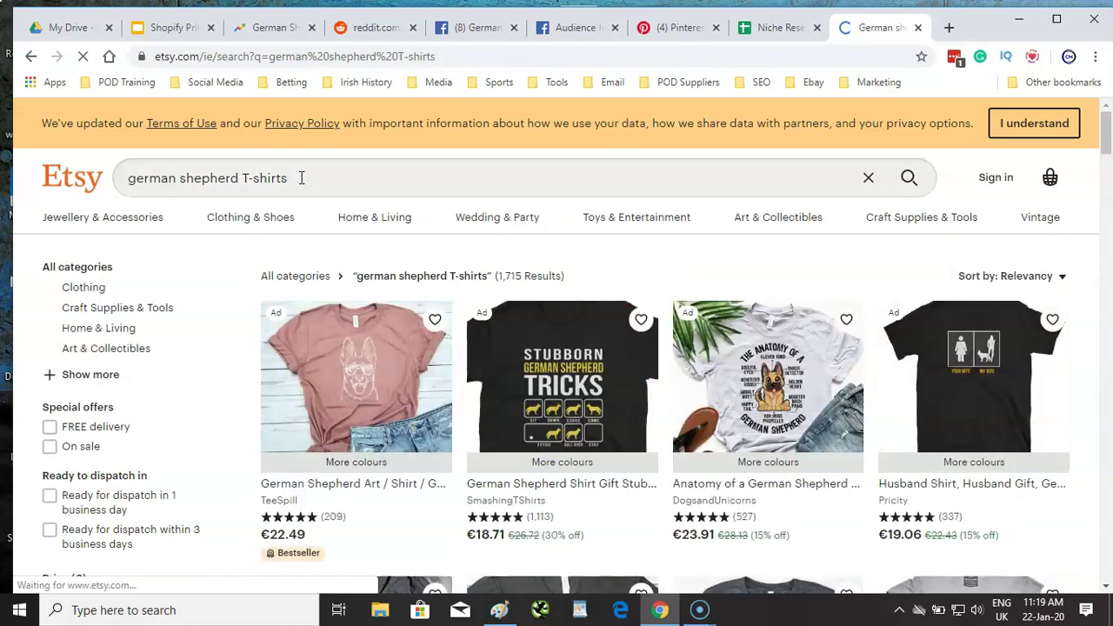
{"action": "scroll", "coordinate": [526, 252], "scroll_direction": "down", "scroll_amount": 1}
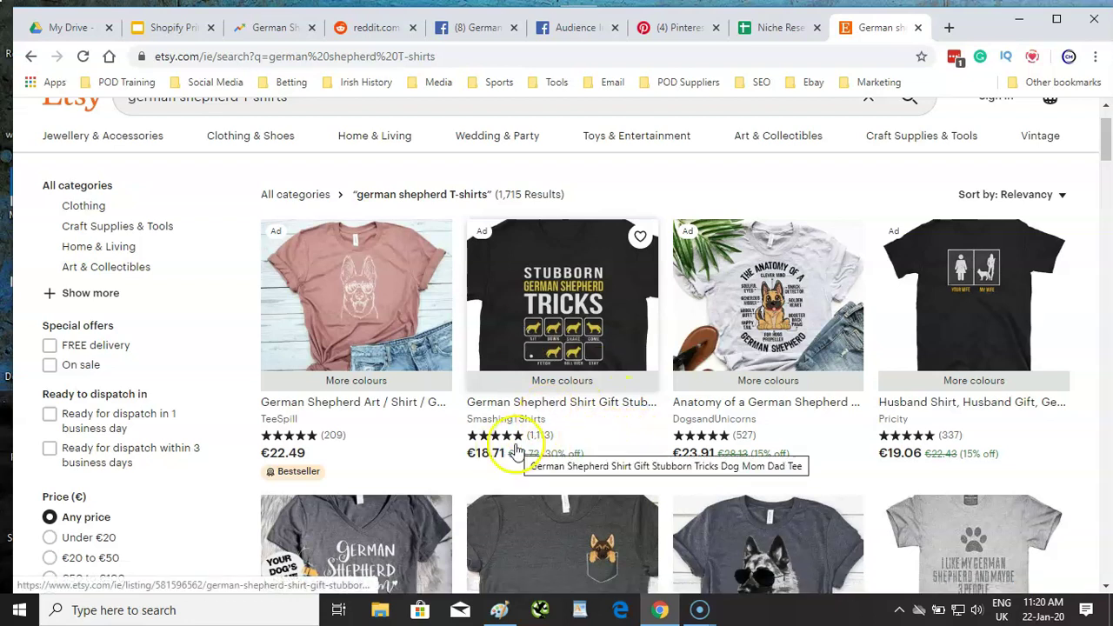
Examine the review counts of the T-shirt listings and enter "Yes" in the Niche Research sheet's T-Shirts column for German Shepherds
{"action": "scroll", "coordinate": [557, 427], "scroll_direction": "down", "scroll_amount": 2}
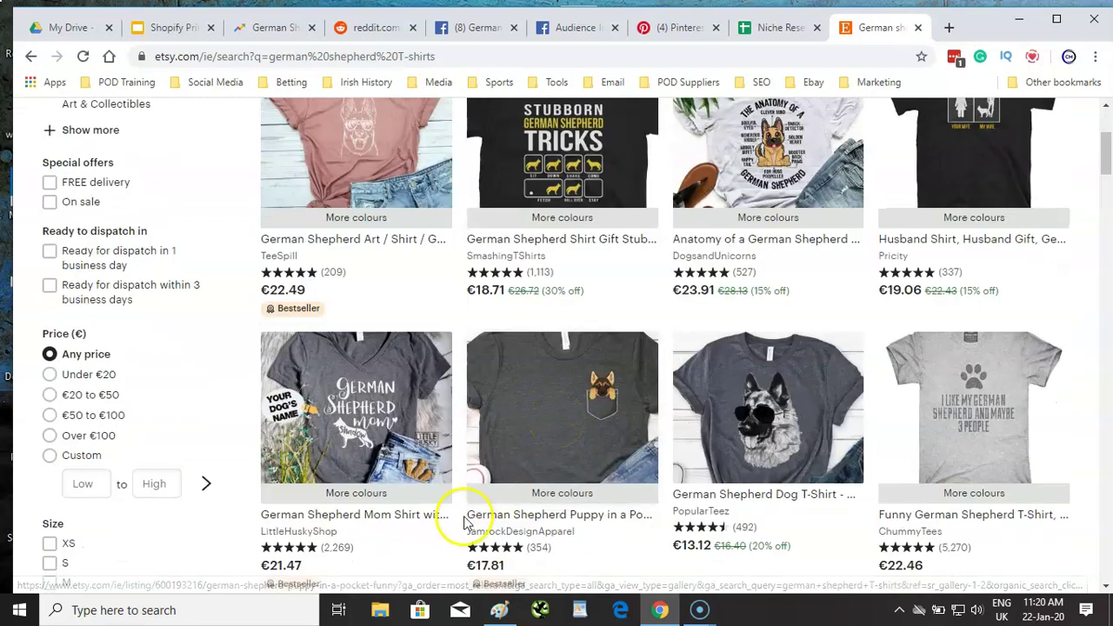
{"action": "scroll", "coordinate": [511, 395], "scroll_direction": "down", "scroll_amount": 1}
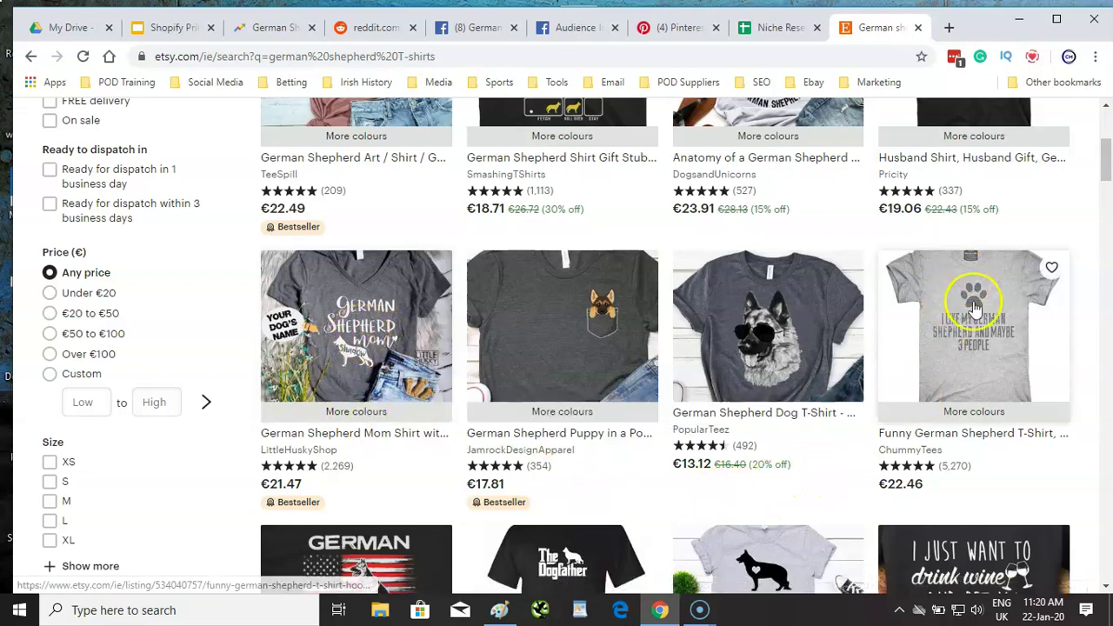
{"action": "scroll", "coordinate": [944, 459], "scroll_direction": "down", "scroll_amount": 4}
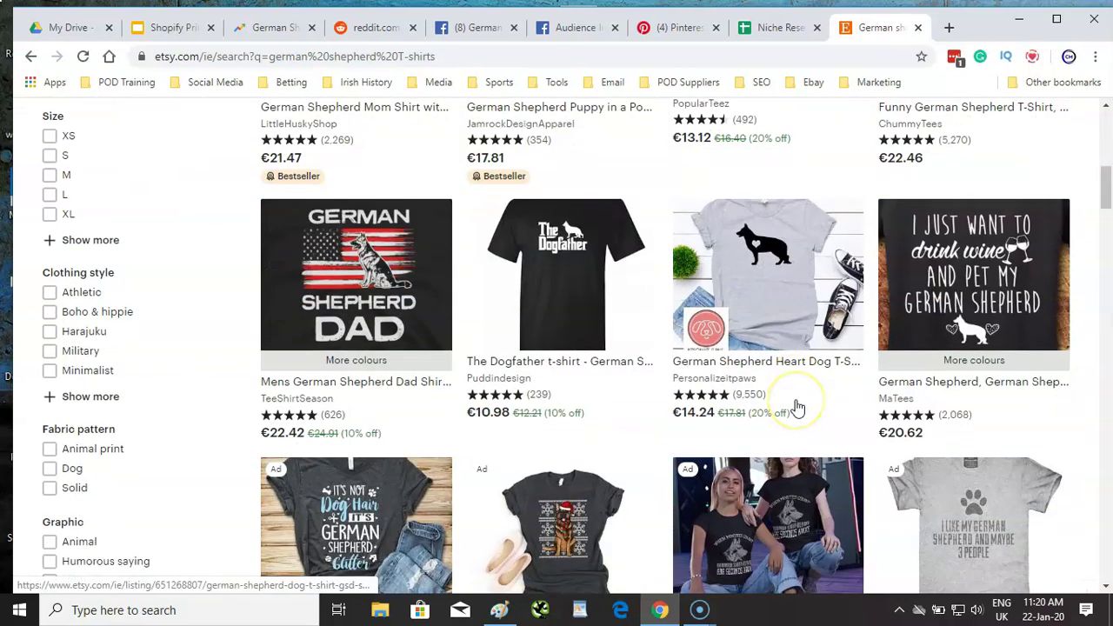
{"action": "left_click", "coordinate": [795, 326]}
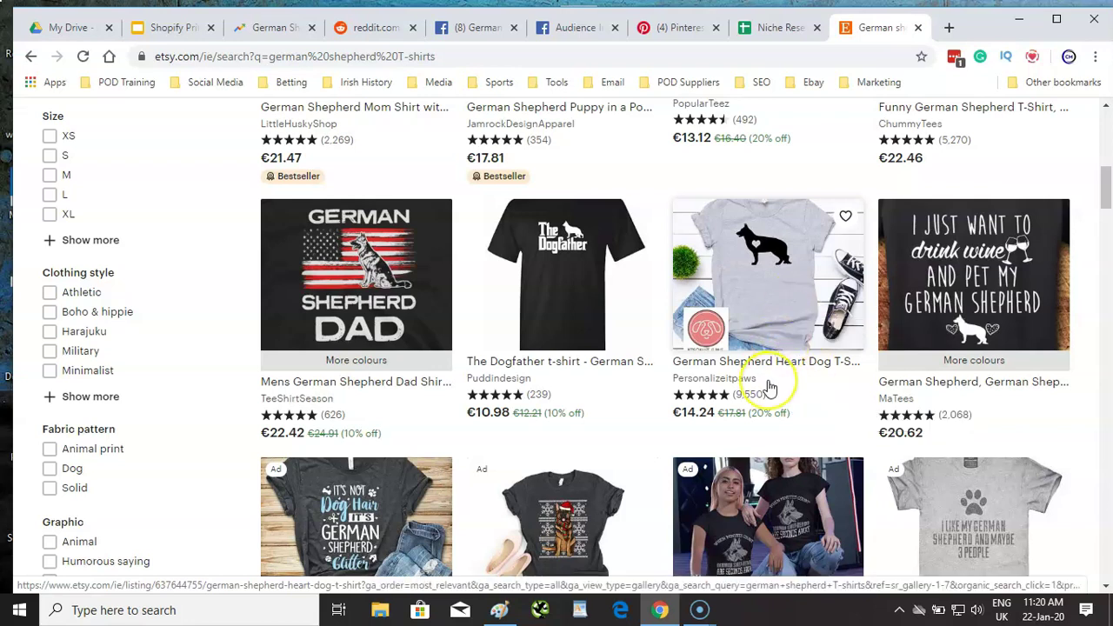
{"action": "left_click", "coordinate": [785, 388]}
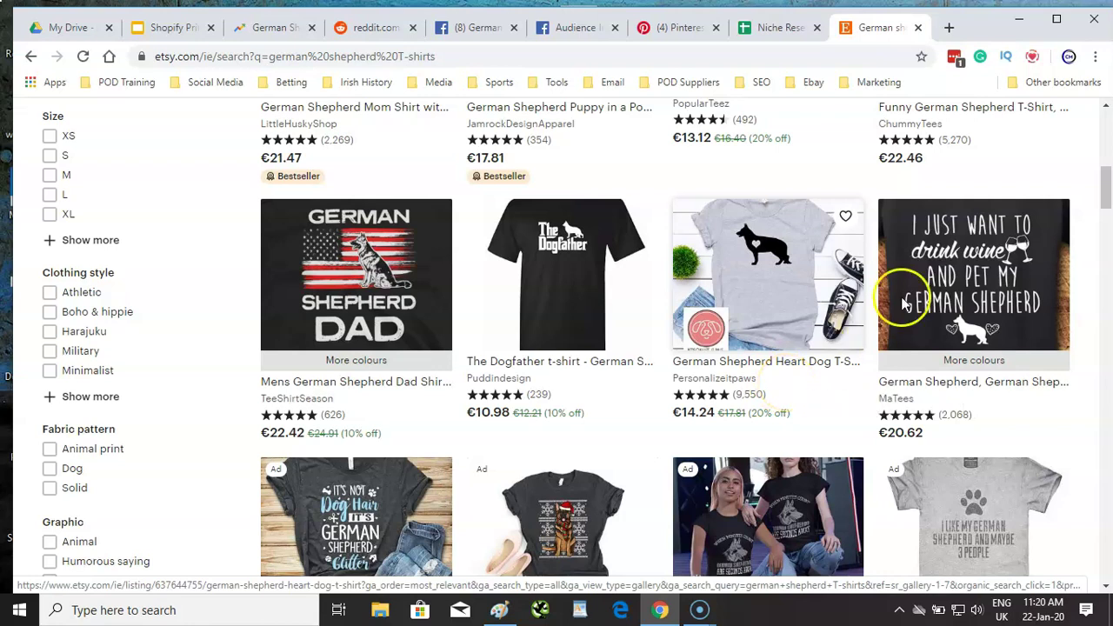
{"action": "scroll", "coordinate": [835, 174], "scroll_direction": "up", "scroll_amount": 5}
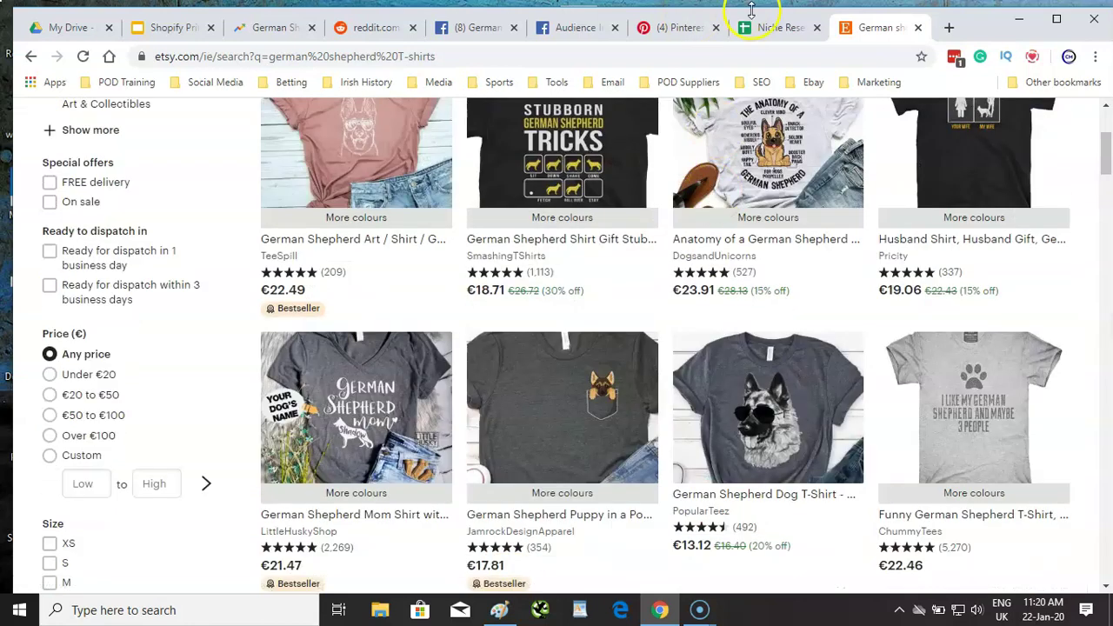
{"action": "left_click", "coordinate": [773, 28]}
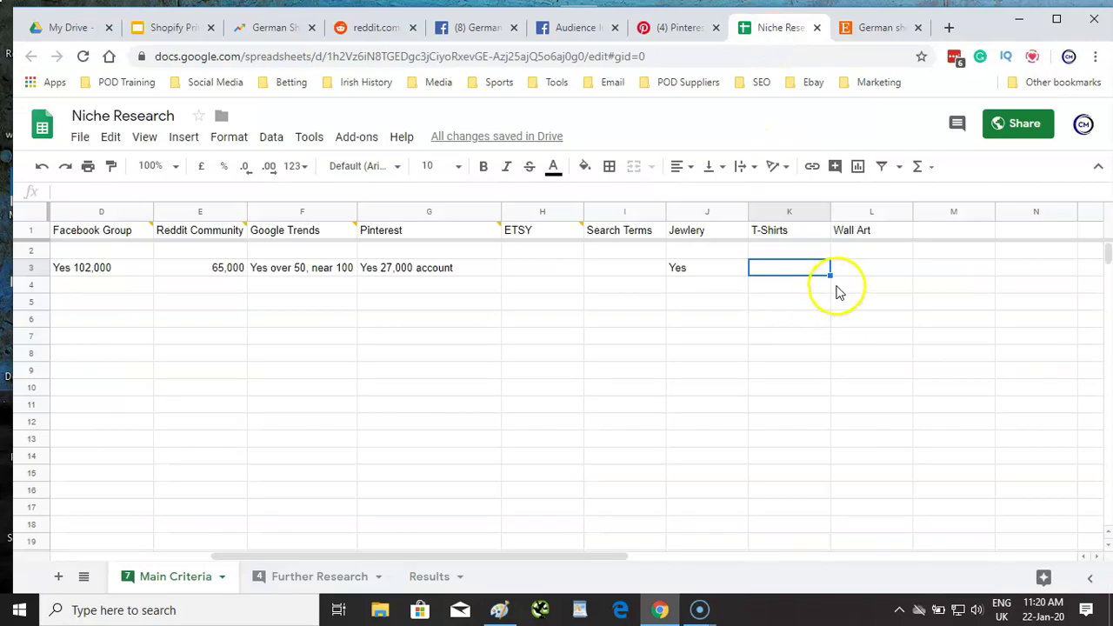
{"action": "type", "text": "Yes"}
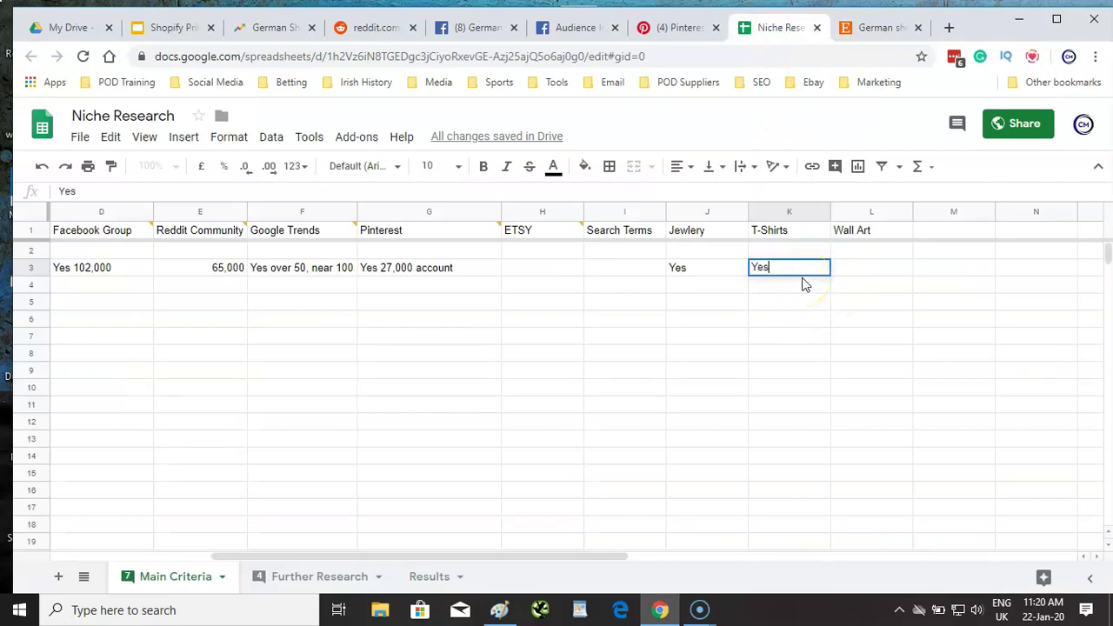
{"action": "left_click", "coordinate": [847, 277]}
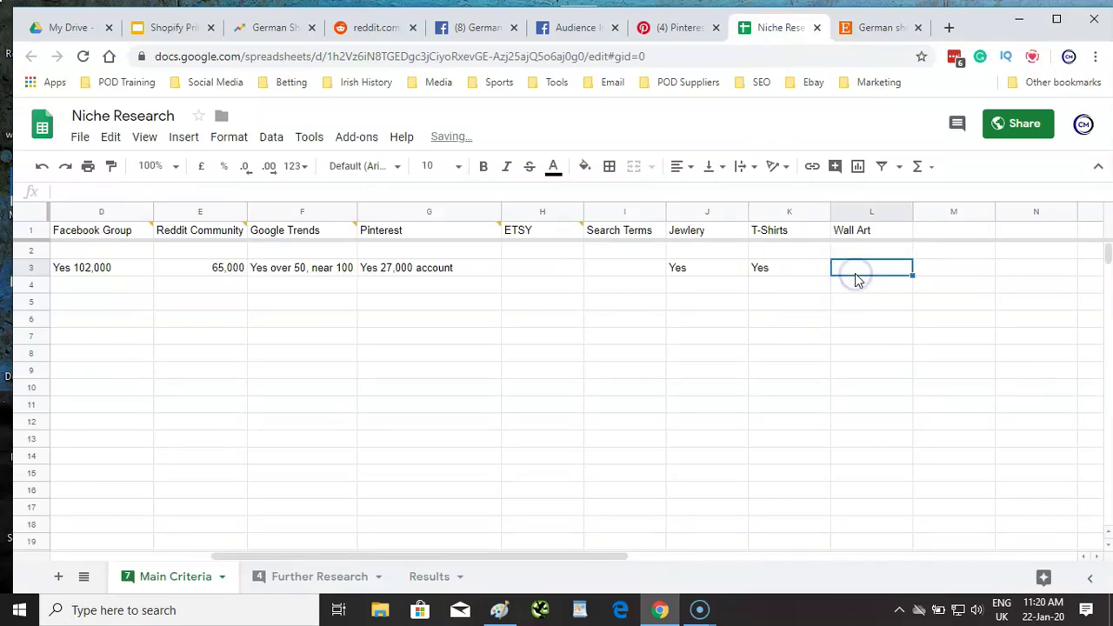
Return to Etsy and search the site for "german shepherd wall art"
{"action": "left_click", "coordinate": [873, 27]}
{"action": "scroll", "coordinate": [355, 260], "scroll_direction": "up", "scroll_amount": 2}
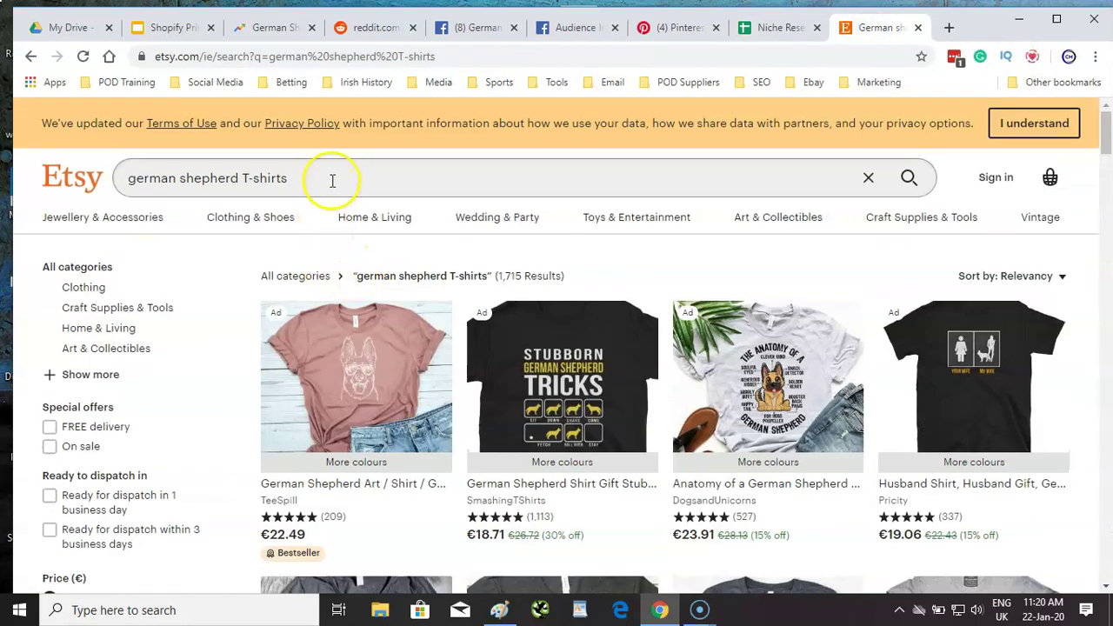
{"action": "left_click_drag", "start_coordinate": [286, 177], "coordinate": [244, 183]}
{"action": "type", "text": "wall"}
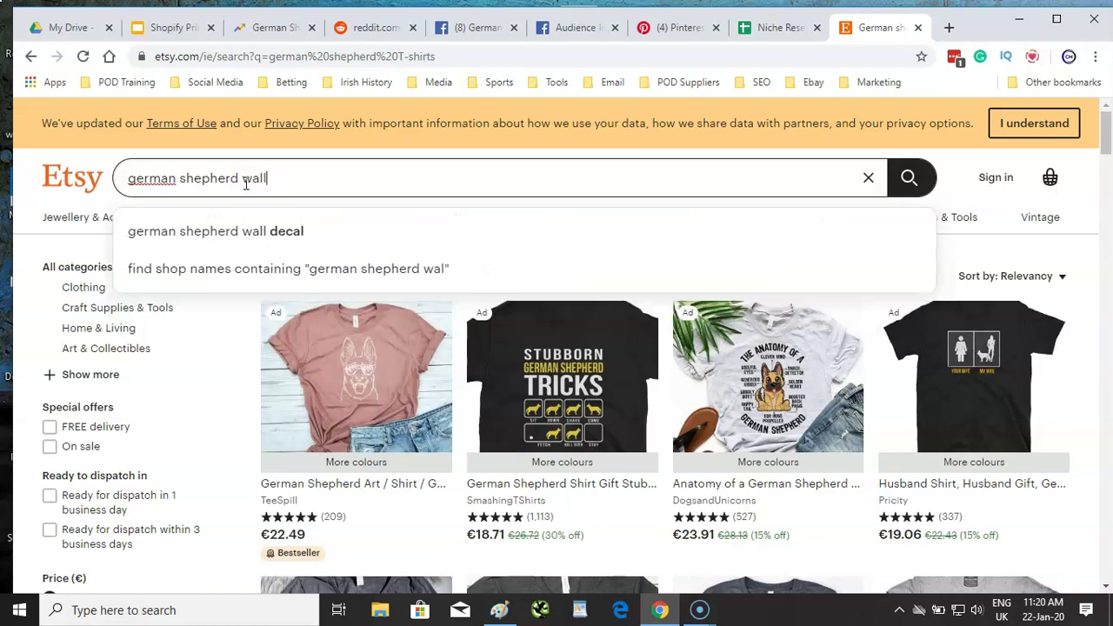
{"action": "type", "text": " art"}
{"action": "key", "text": "Return"}
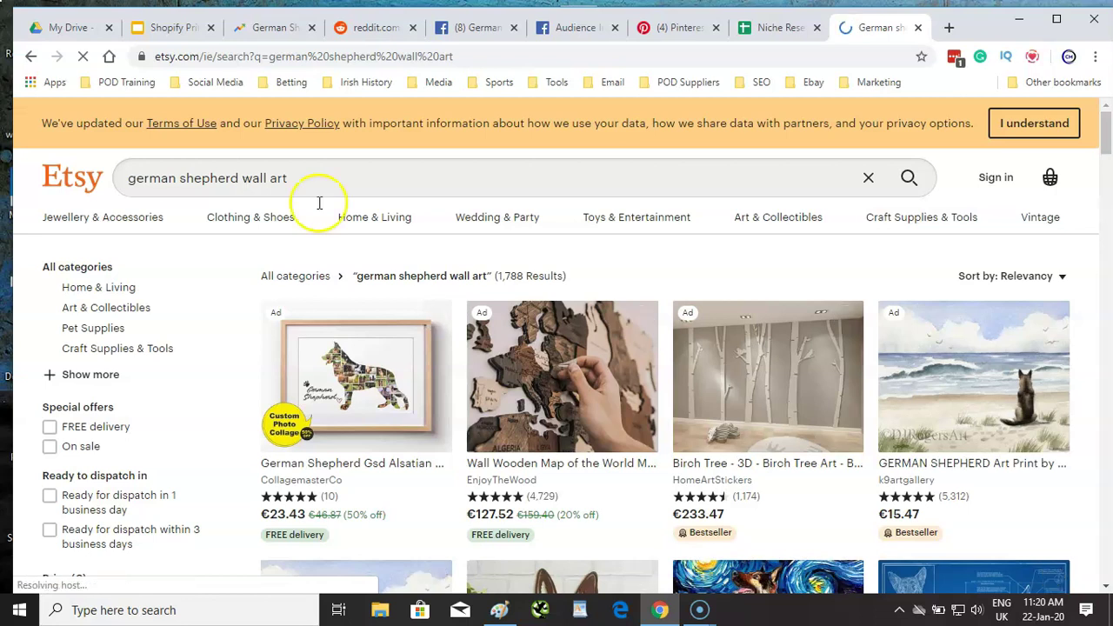
Examine the German Shepherd wall art listings on Etsy, comparing their designs and review counts
{"action": "scroll", "coordinate": [357, 222], "scroll_direction": "down", "scroll_amount": 2}
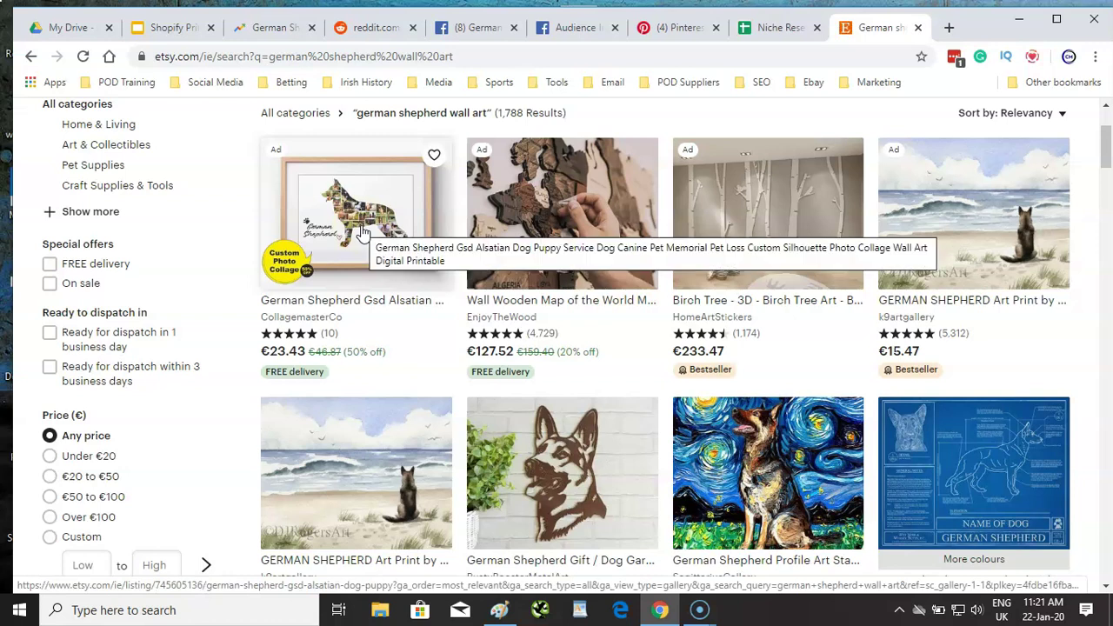
{"action": "left_click", "coordinate": [410, 358]}
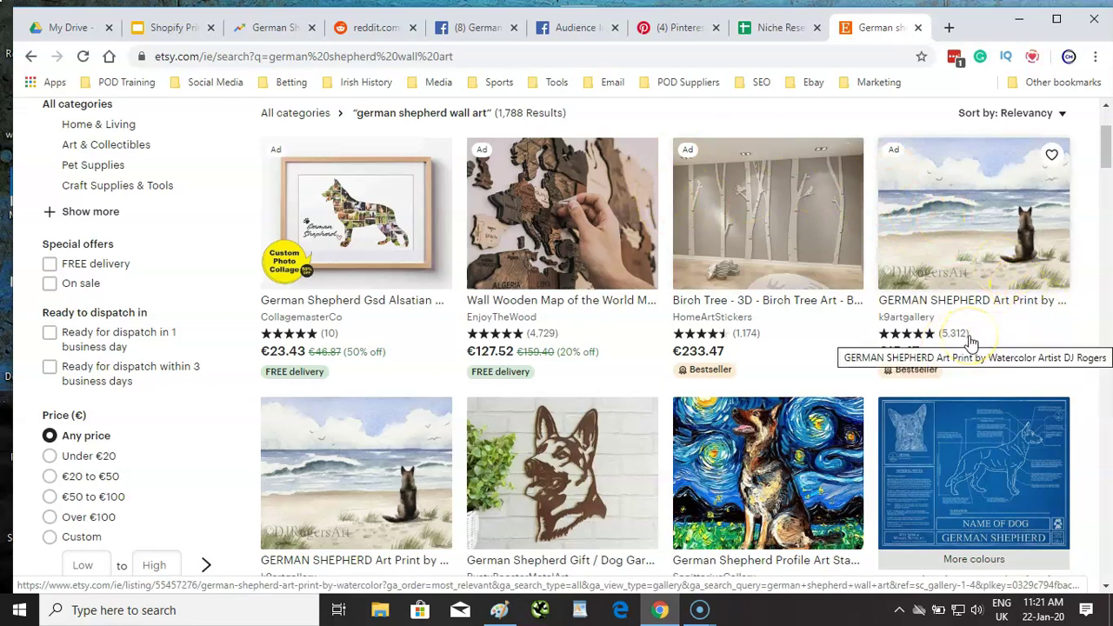
{"action": "scroll", "coordinate": [977, 323], "scroll_direction": "down", "scroll_amount": 2}
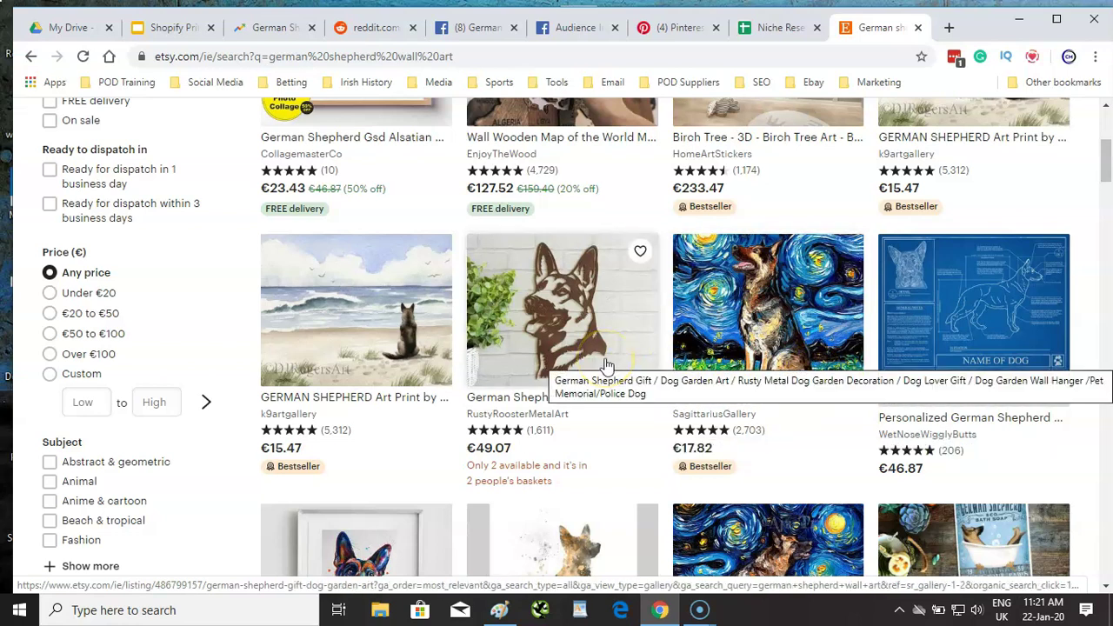
{"action": "scroll", "coordinate": [609, 365], "scroll_direction": "up", "scroll_amount": 2}
{"action": "scroll", "coordinate": [606, 366], "scroll_direction": "down", "scroll_amount": 1}
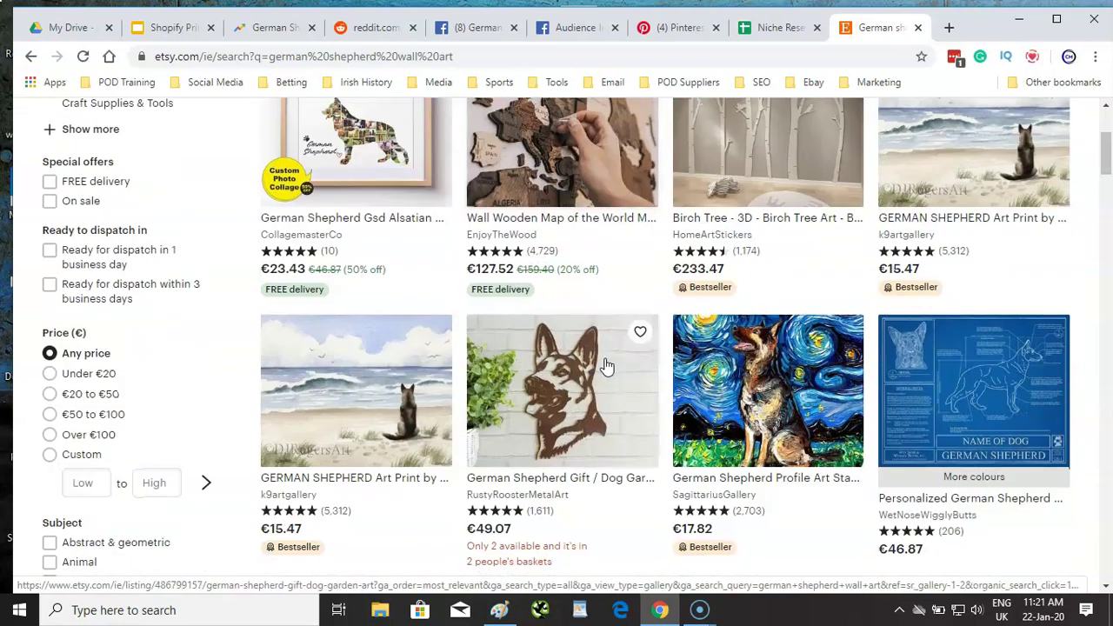
{"action": "scroll", "coordinate": [607, 367], "scroll_direction": "down", "scroll_amount": 3}
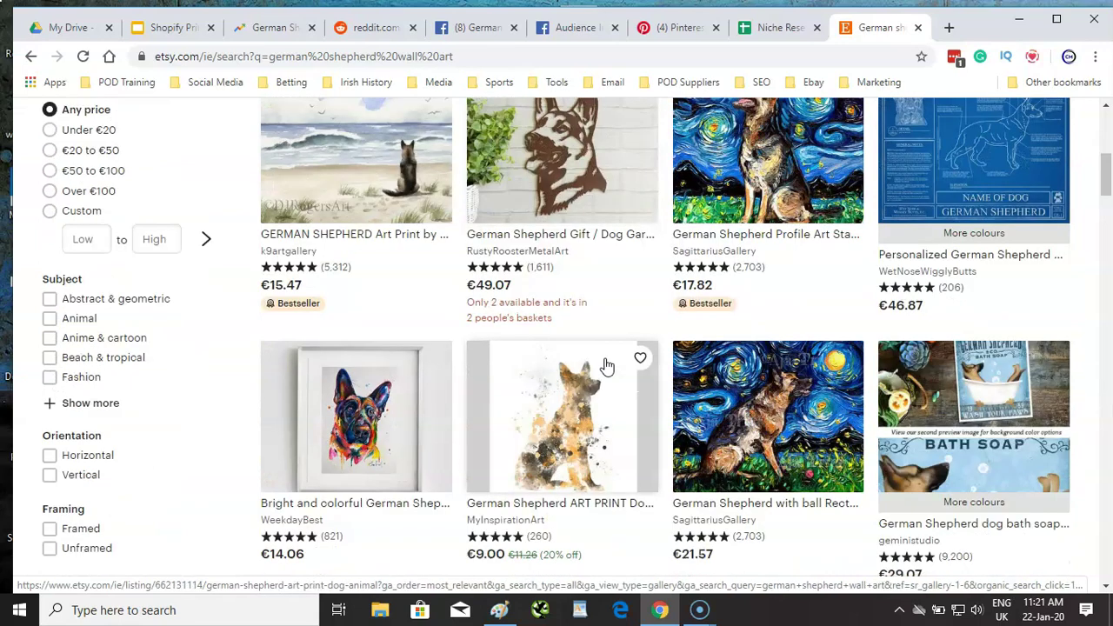
{"action": "scroll", "coordinate": [603, 365], "scroll_direction": "up", "scroll_amount": 1}
{"action": "scroll", "coordinate": [604, 365], "scroll_direction": "down", "scroll_amount": 1}
{"action": "left_click", "coordinate": [767, 391]}
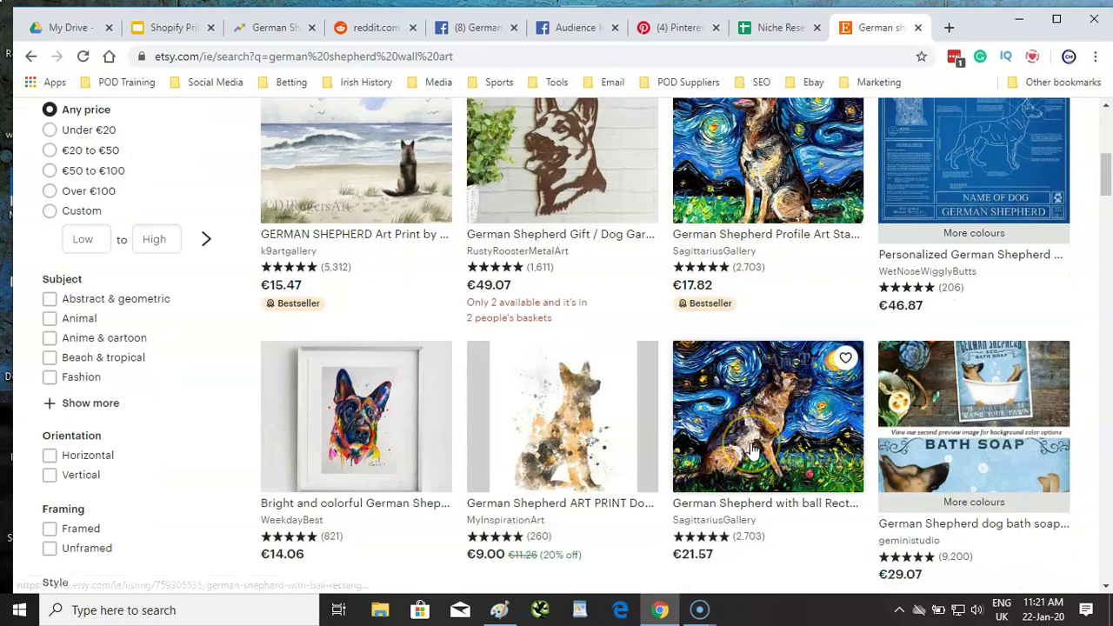
{"action": "scroll", "coordinate": [751, 445], "scroll_direction": "down", "scroll_amount": 1}
{"action": "scroll", "coordinate": [752, 449], "scroll_direction": "down", "scroll_amount": 3}
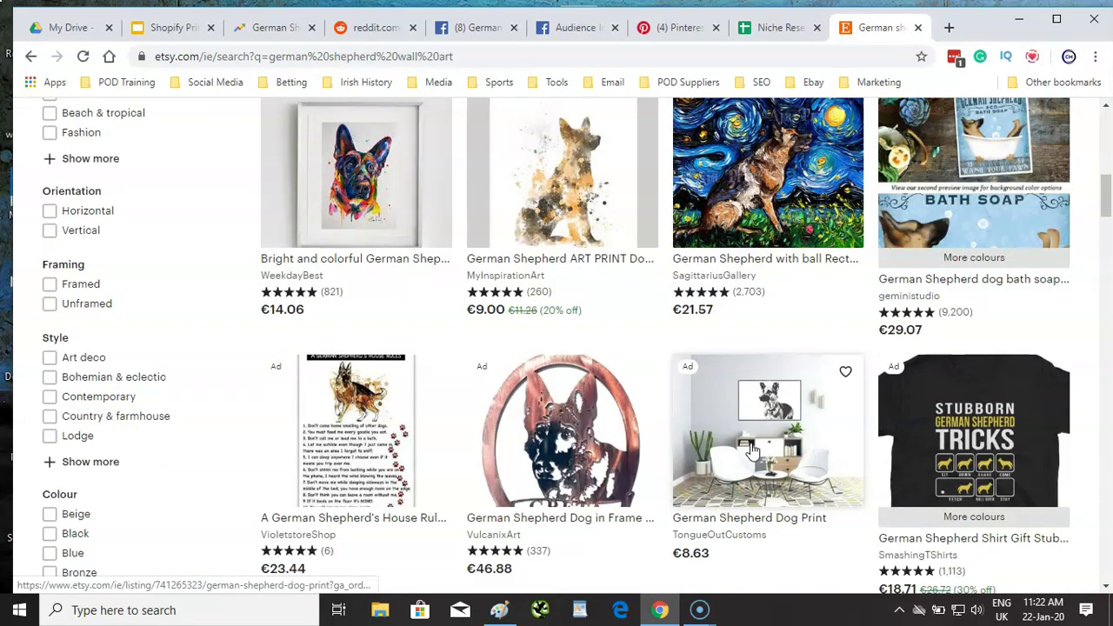
{"action": "scroll", "coordinate": [752, 451], "scroll_direction": "down", "scroll_amount": 5}
{"action": "left_click", "coordinate": [741, 296]}
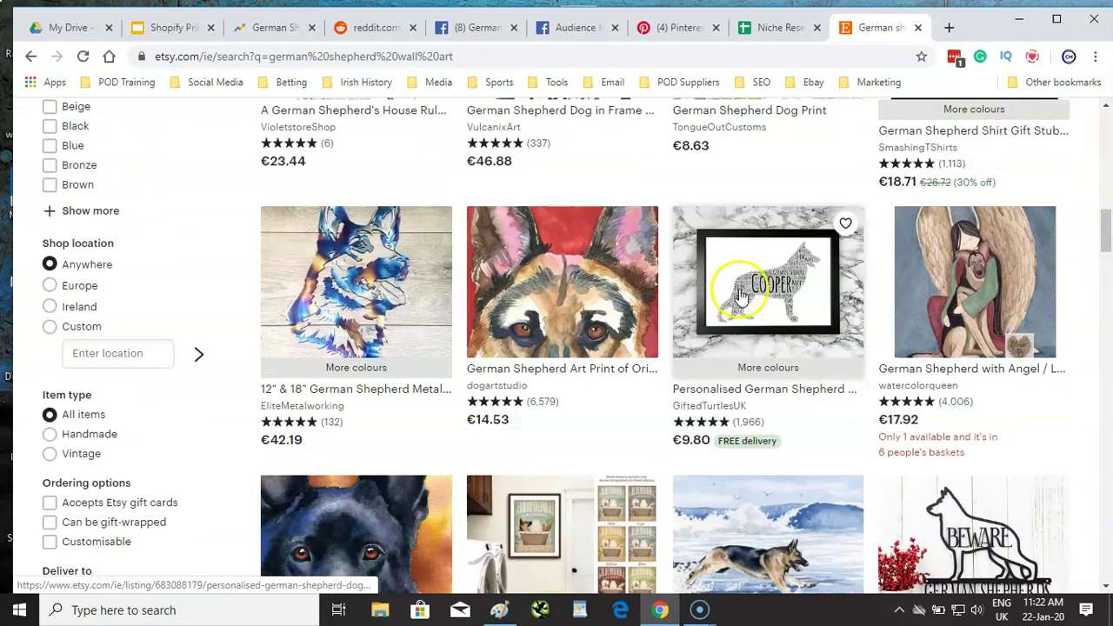
Enter "Yes" in the sheet's Wall Art column for German Shepherds and select the first empty Sub Niche Name cell
{"action": "left_click", "coordinate": [778, 31]}
{"action": "type", "text": "Yes"}
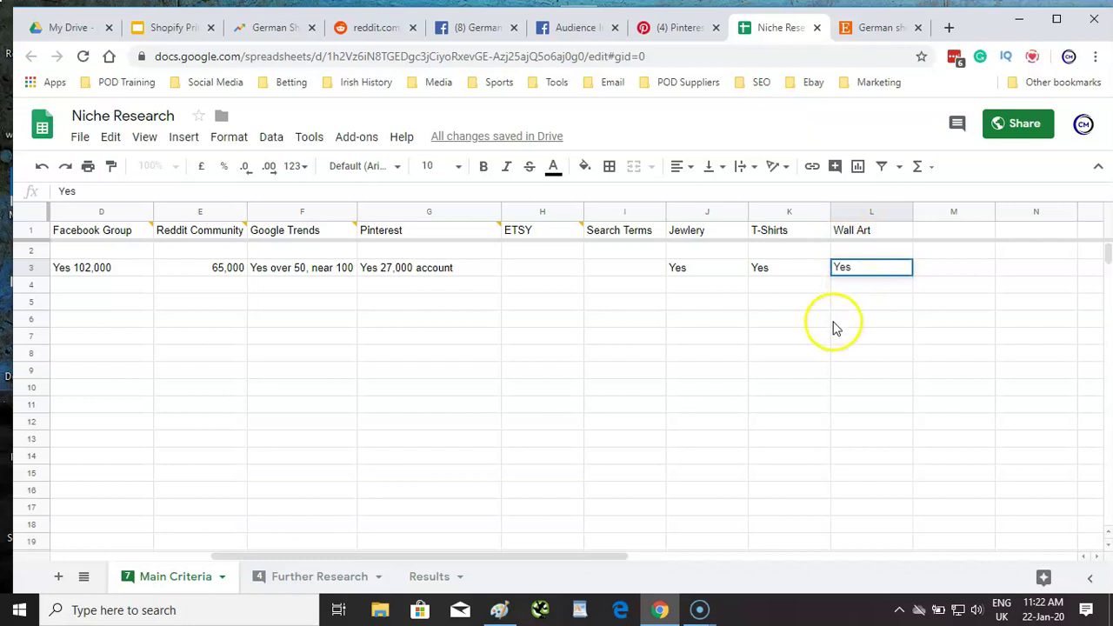
{"action": "left_click", "coordinate": [832, 320]}
{"action": "left_click_drag", "start_coordinate": [578, 556], "coordinate": [463, 558]}
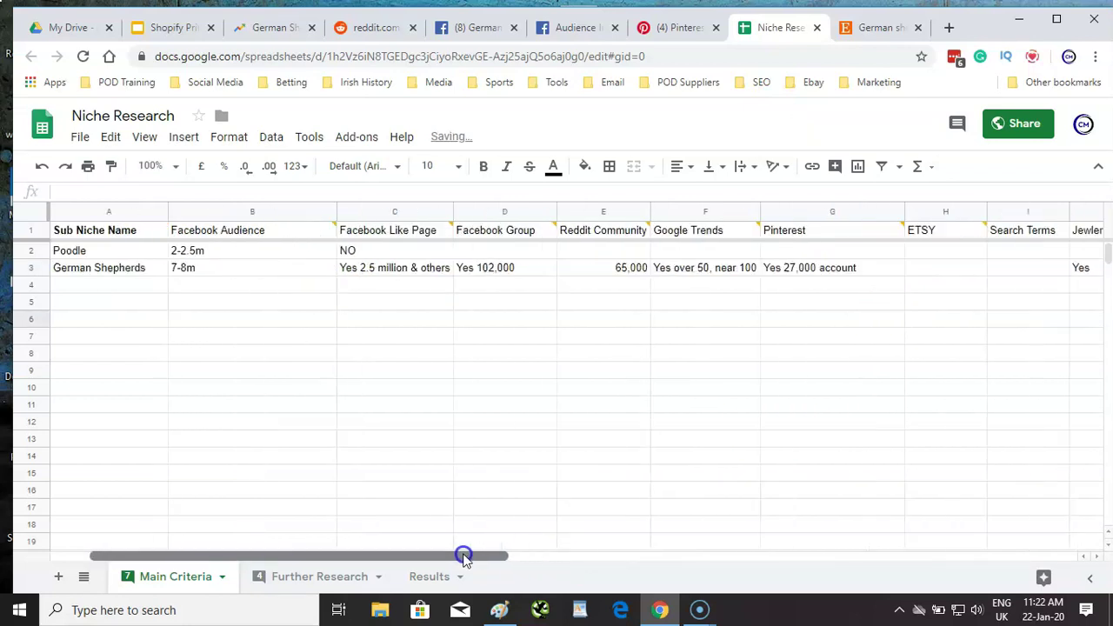
{"action": "left_click", "coordinate": [117, 290]}
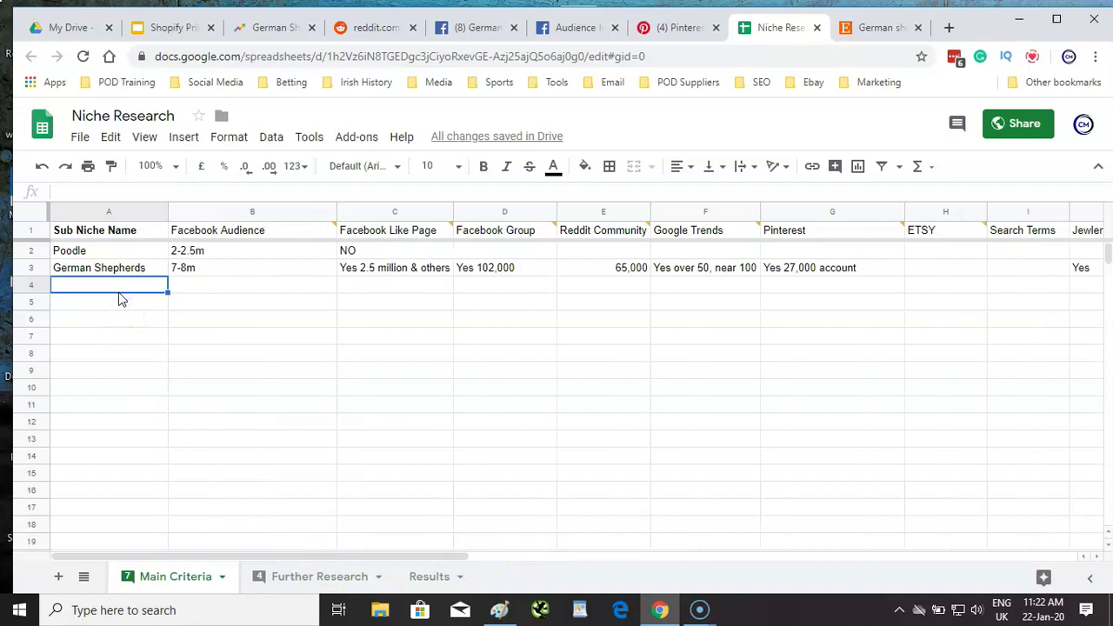